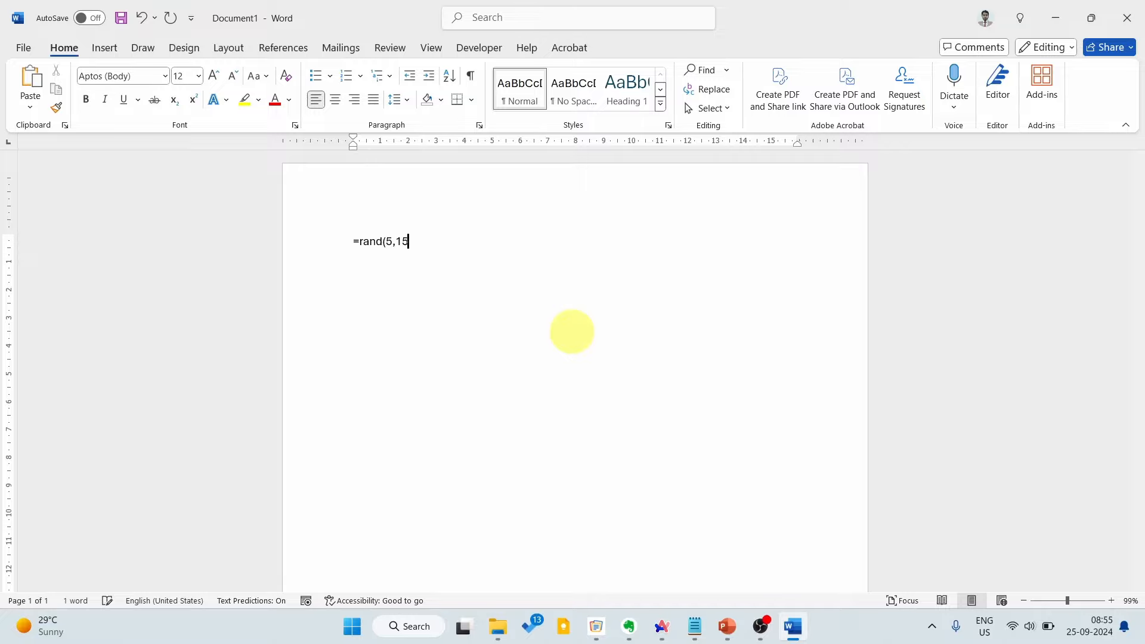
Generate sample paragraphs in the blank document with the formula =rand(5,15).
{"action": "type", "text": ")"}
{"action": "key", "text": "Return"}
{"action": "scroll", "coordinate": [571, 332], "scroll_direction": "up", "scroll_amount": 15}
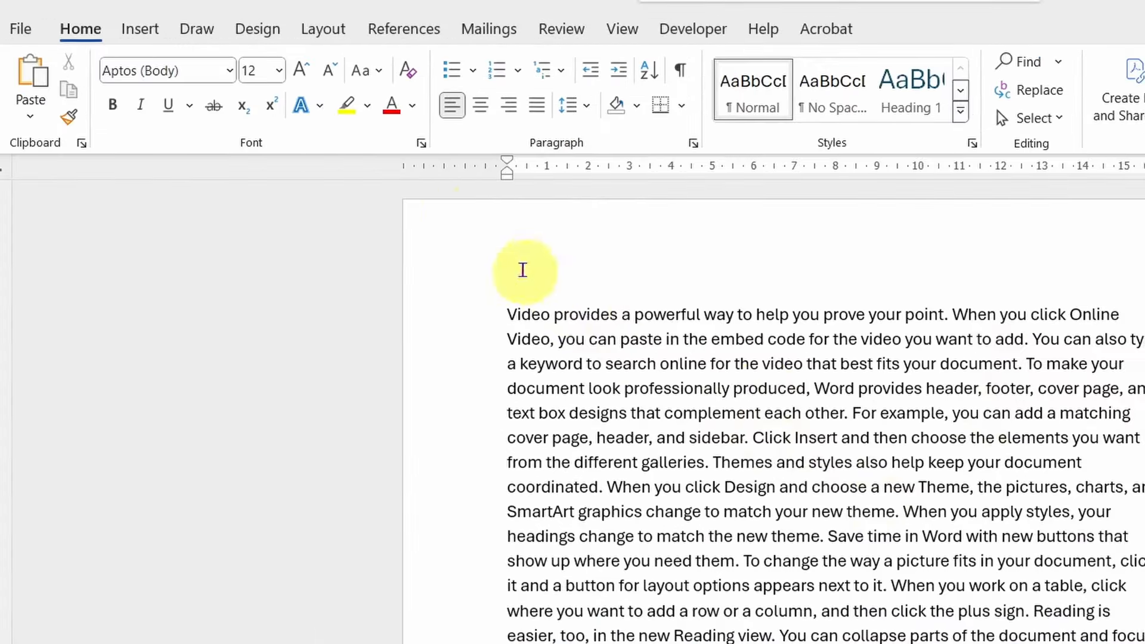
Format the document text in two equal columns with the Two preset.
{"action": "left_click", "coordinate": [232, 48]}
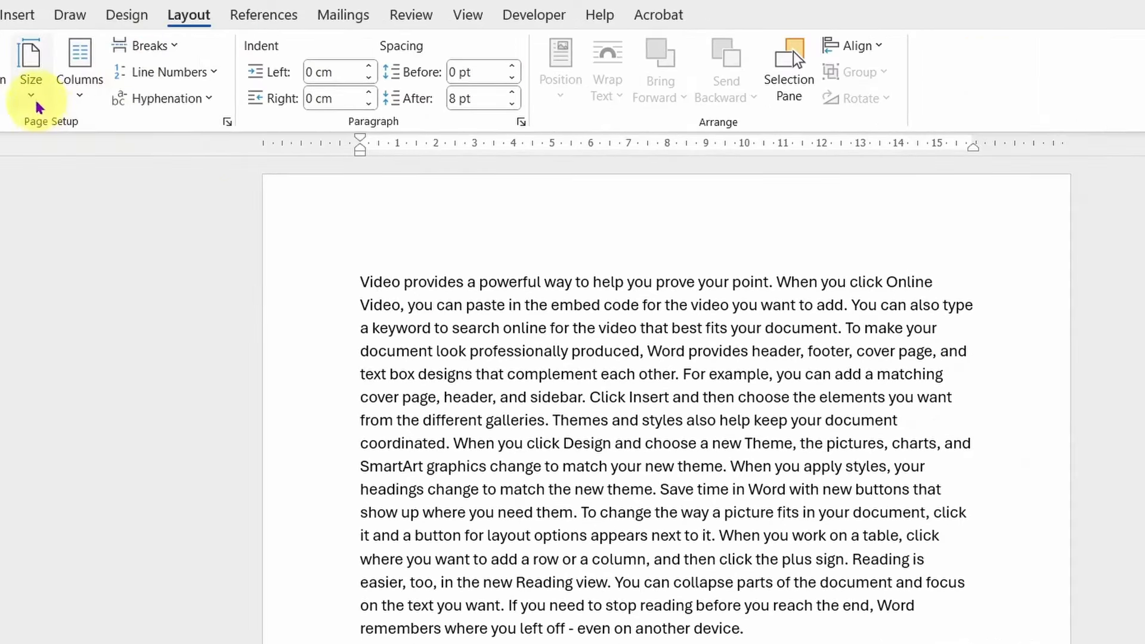
{"action": "left_click", "coordinate": [157, 104]}
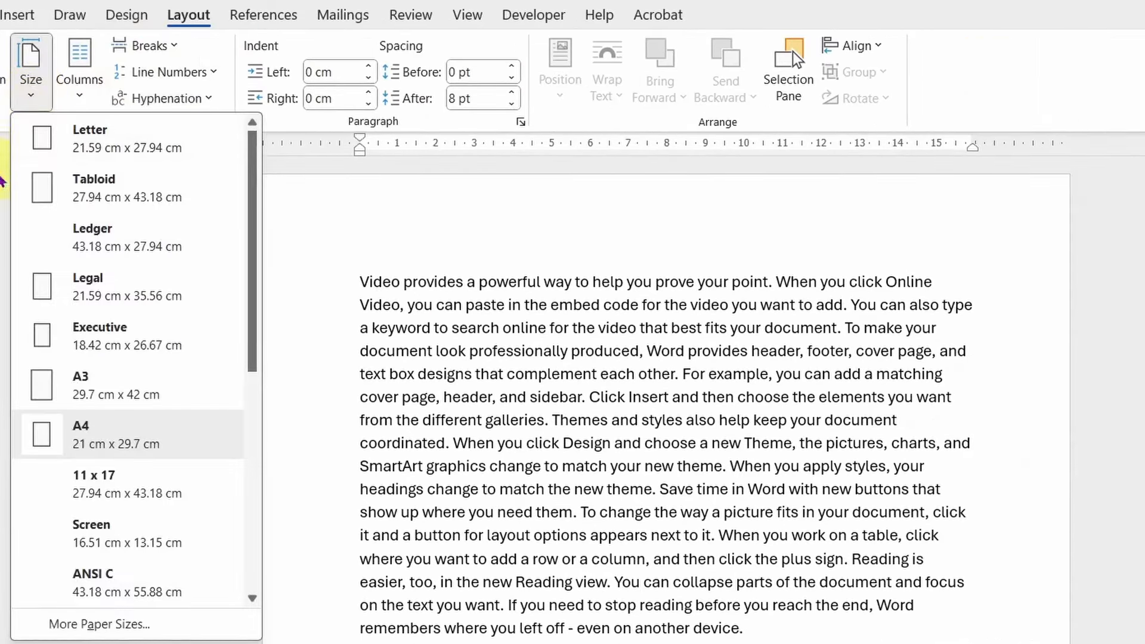
{"action": "left_click", "coordinate": [79, 78]}
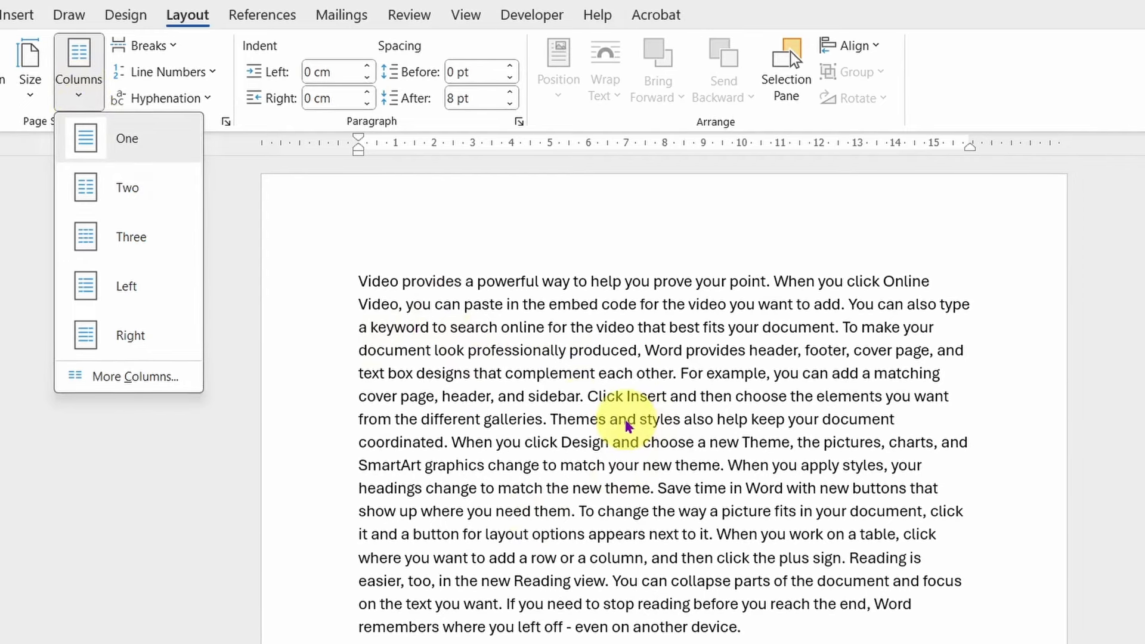
{"action": "left_click", "coordinate": [578, 408]}
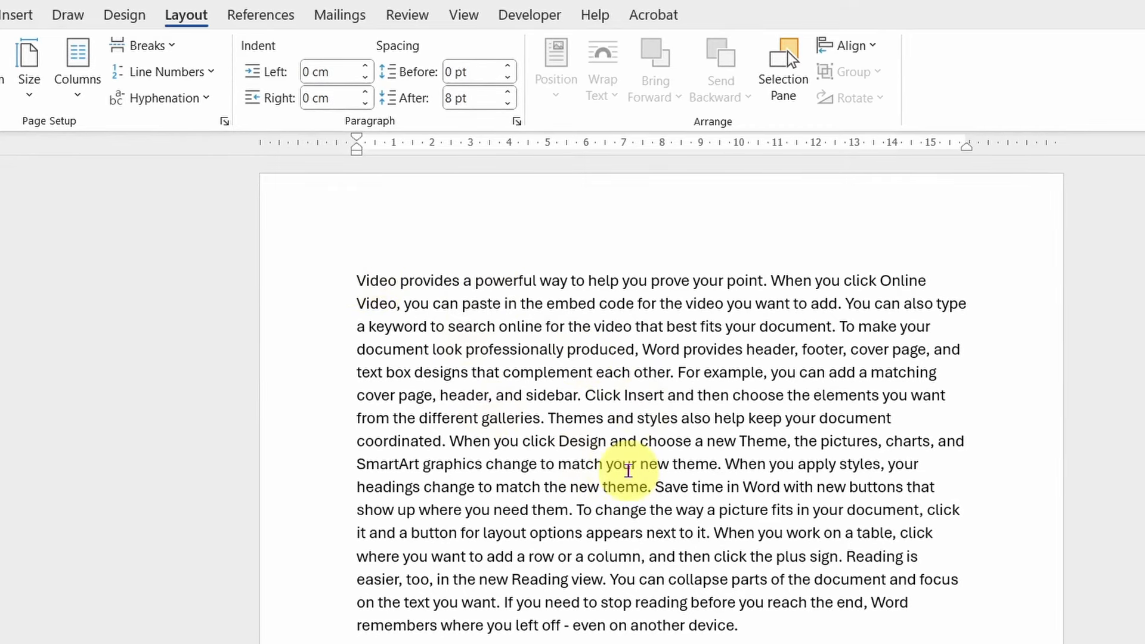
{"action": "left_click", "coordinate": [87, 80]}
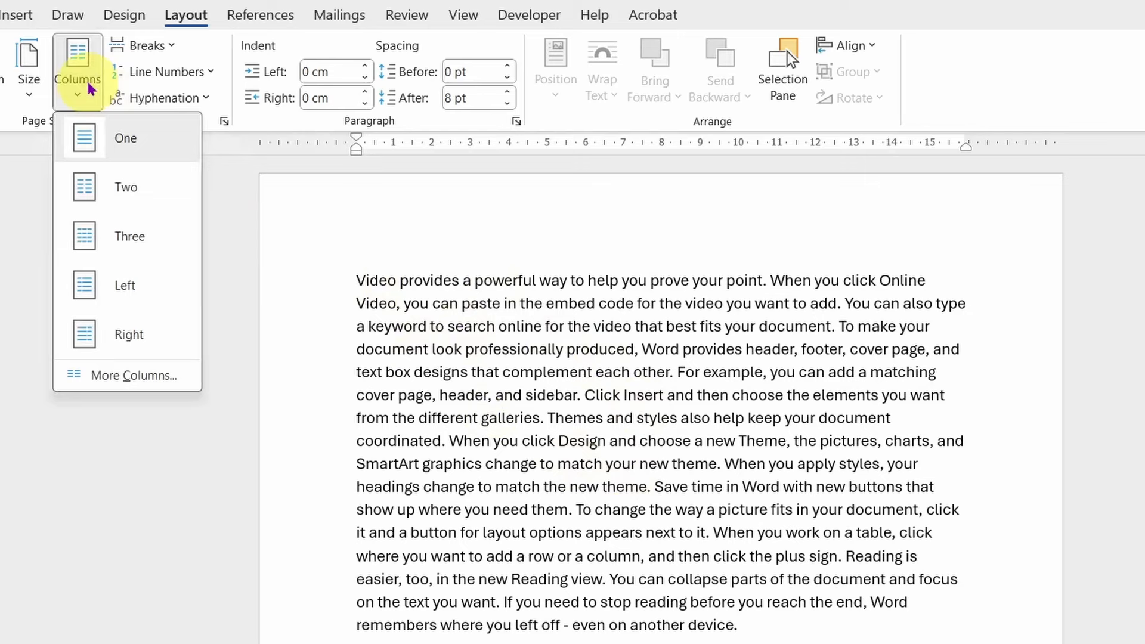
{"action": "left_click", "coordinate": [122, 190]}
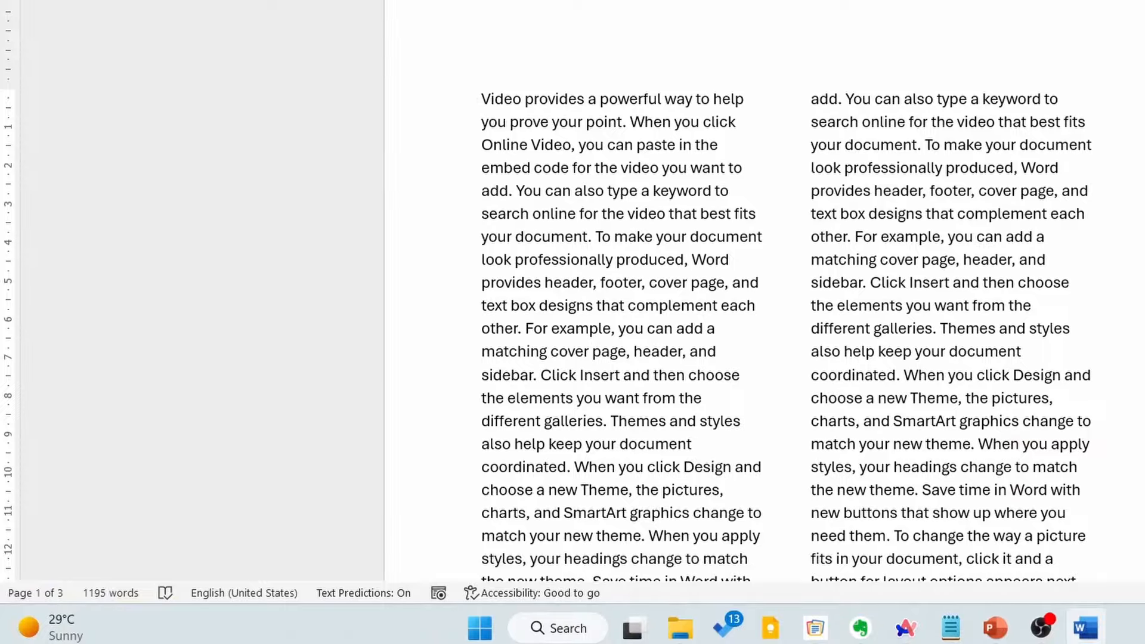
Examine how the text flows through the two columns across the document's pages.
{"action": "scroll", "coordinate": [764, 293], "scroll_direction": "down", "scroll_amount": 15}
{"action": "scroll", "coordinate": [764, 334], "scroll_direction": "down", "scroll_amount": 10}
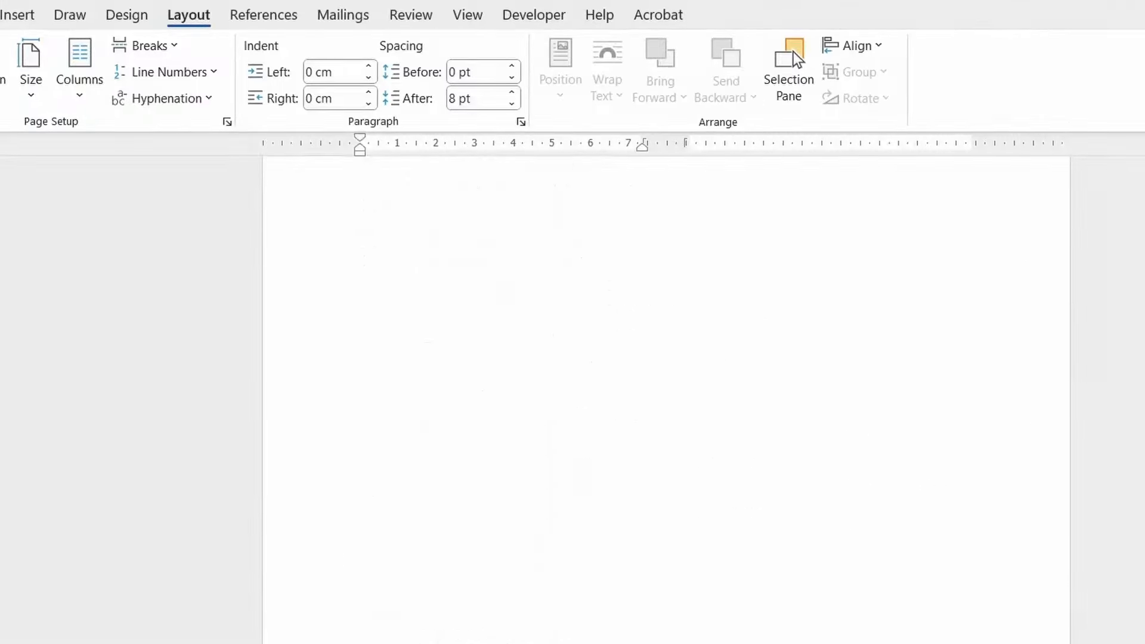
{"action": "scroll", "coordinate": [798, 60], "scroll_direction": "up", "scroll_amount": 12}
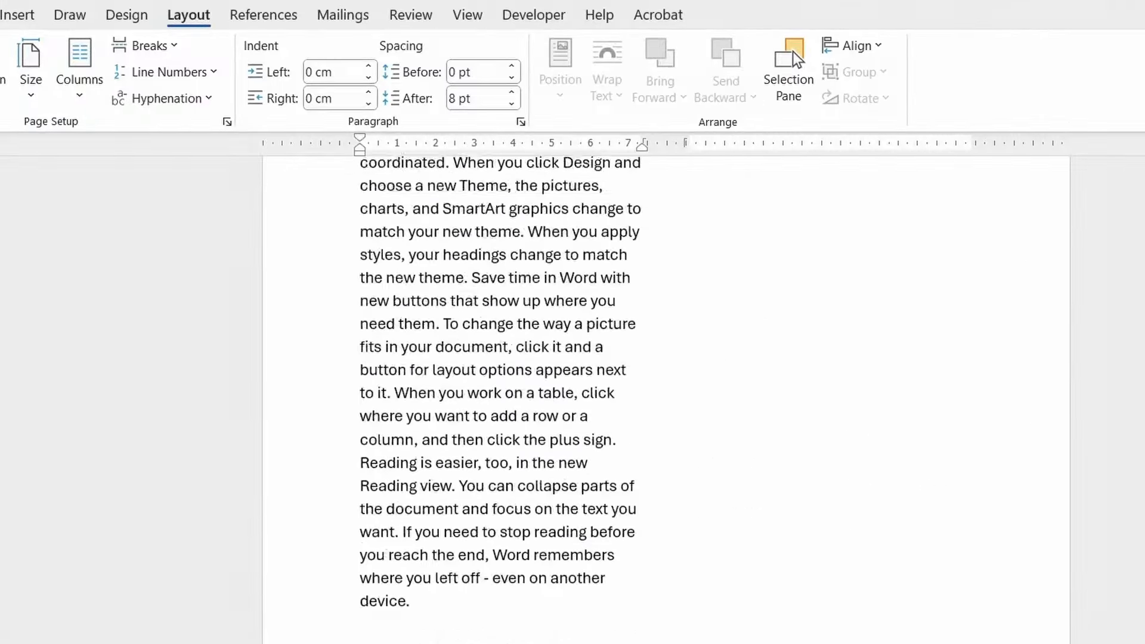
{"action": "scroll", "coordinate": [798, 59], "scroll_direction": "down", "scroll_amount": 12}
{"action": "scroll", "coordinate": [798, 60], "scroll_direction": "up", "scroll_amount": 4}
{"action": "scroll", "coordinate": [796, 60], "scroll_direction": "up", "scroll_amount": 8}
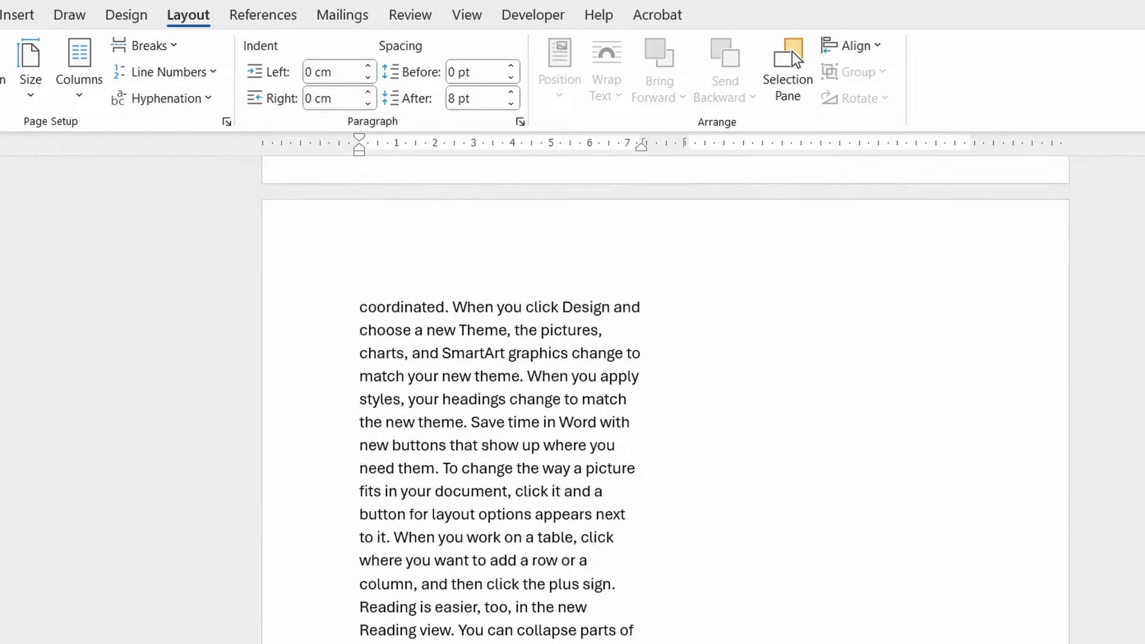
{"action": "scroll", "coordinate": [797, 59], "scroll_direction": "down", "scroll_amount": 2}
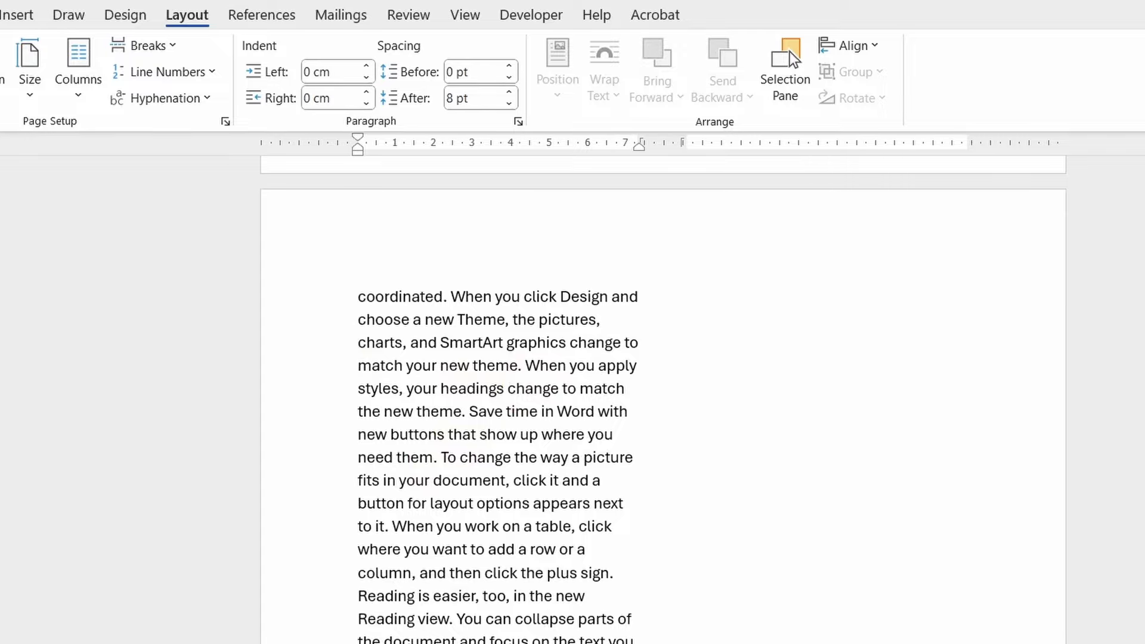
{"action": "scroll", "coordinate": [790, 53], "scroll_direction": "up", "scroll_amount": 10}
{"action": "scroll", "coordinate": [791, 54], "scroll_direction": "down", "scroll_amount": 5}
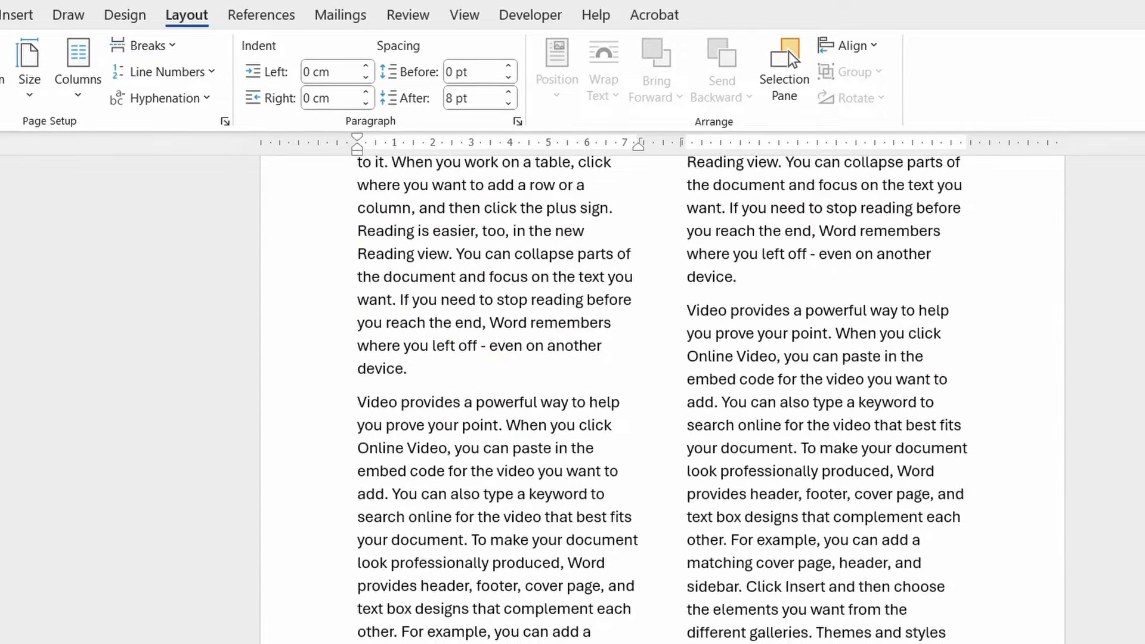
{"action": "scroll", "coordinate": [792, 59], "scroll_direction": "up", "scroll_amount": 20}
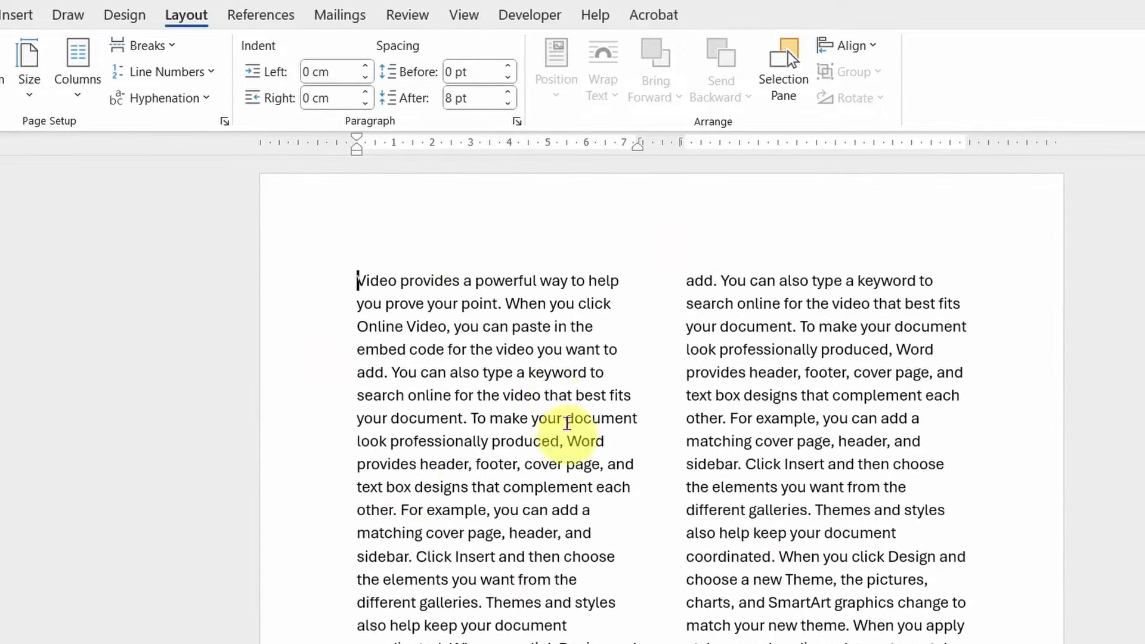
Try the Three column preset and the Left preset with a narrow left column on the text.
{"action": "left_click", "coordinate": [74, 96]}
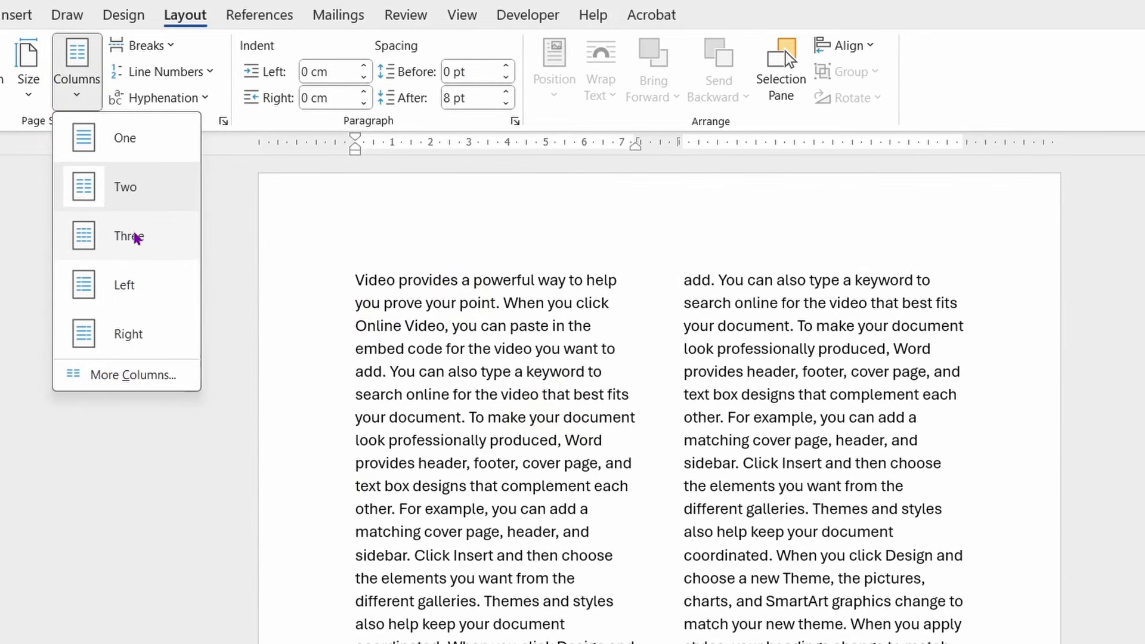
{"action": "left_click", "coordinate": [155, 244]}
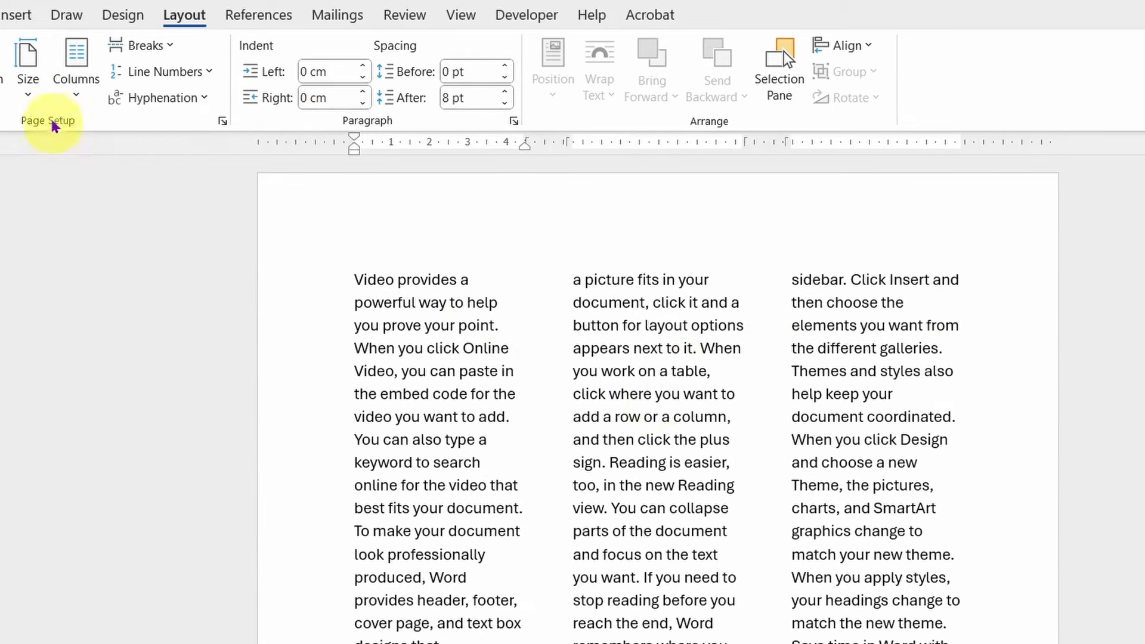
{"action": "left_click", "coordinate": [75, 69]}
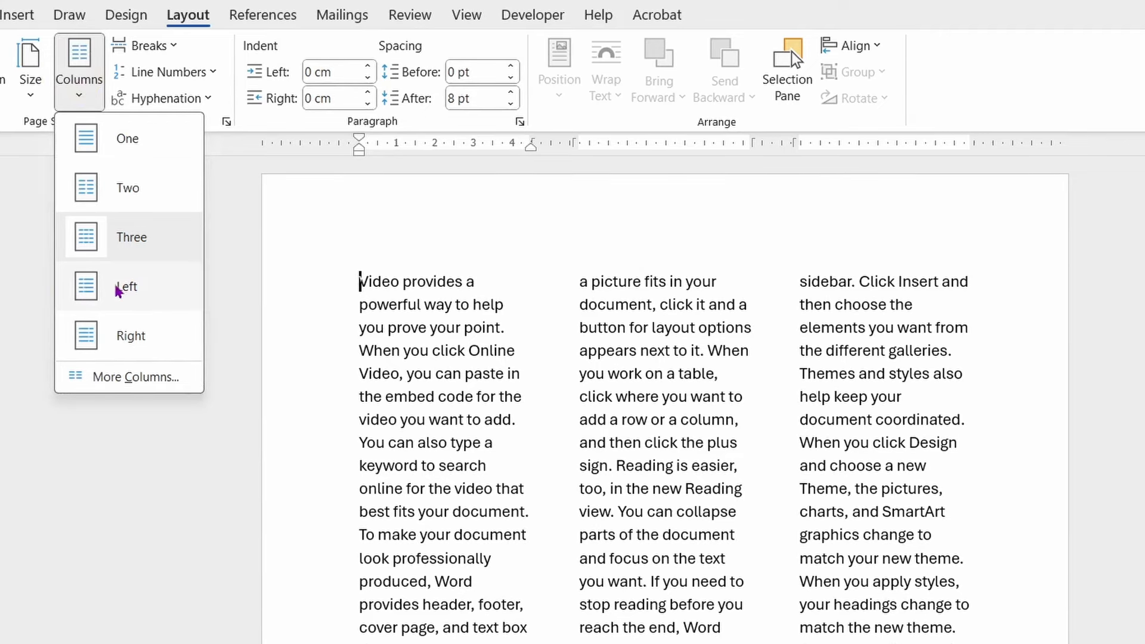
{"action": "left_click", "coordinate": [122, 288]}
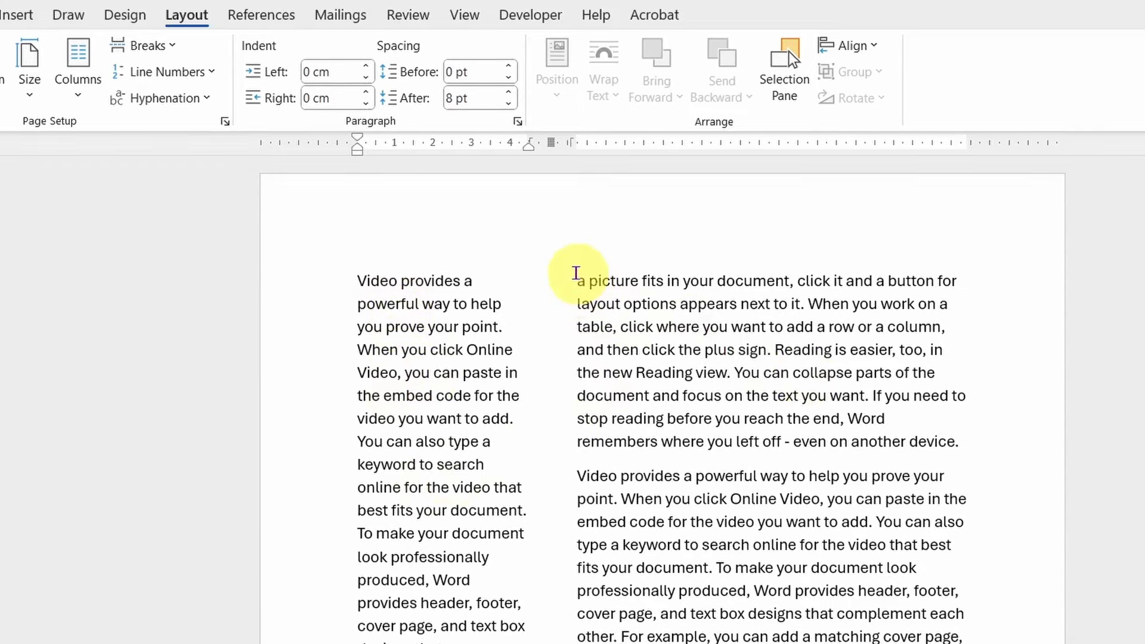
{"action": "left_click_drag", "start_coordinate": [577, 273], "coordinate": [954, 432]}
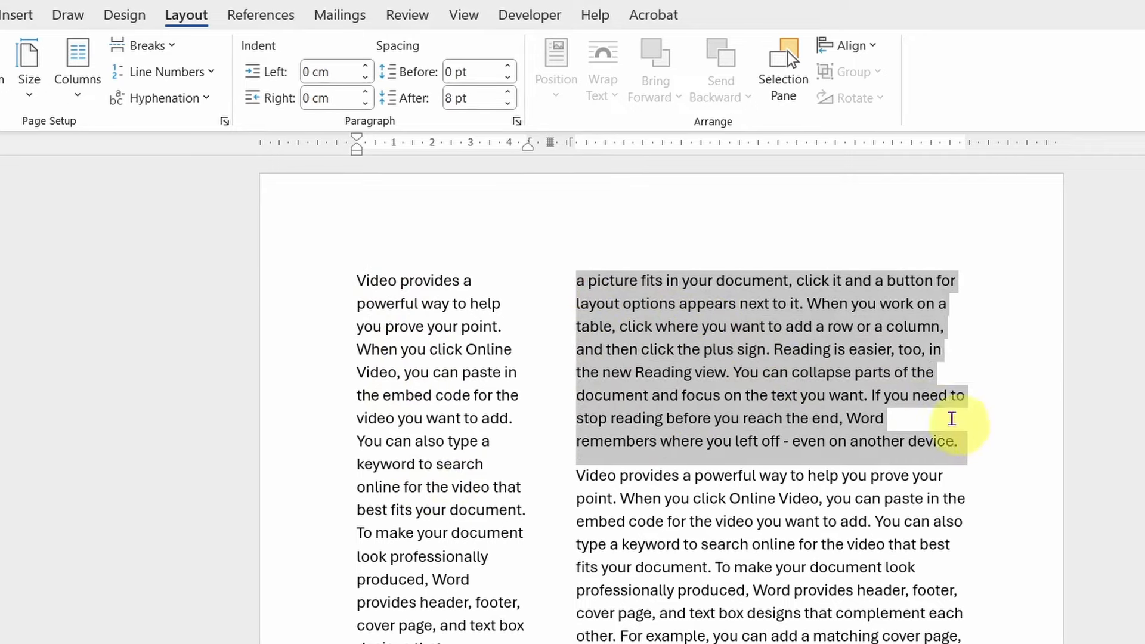
{"action": "left_click", "coordinate": [374, 337]}
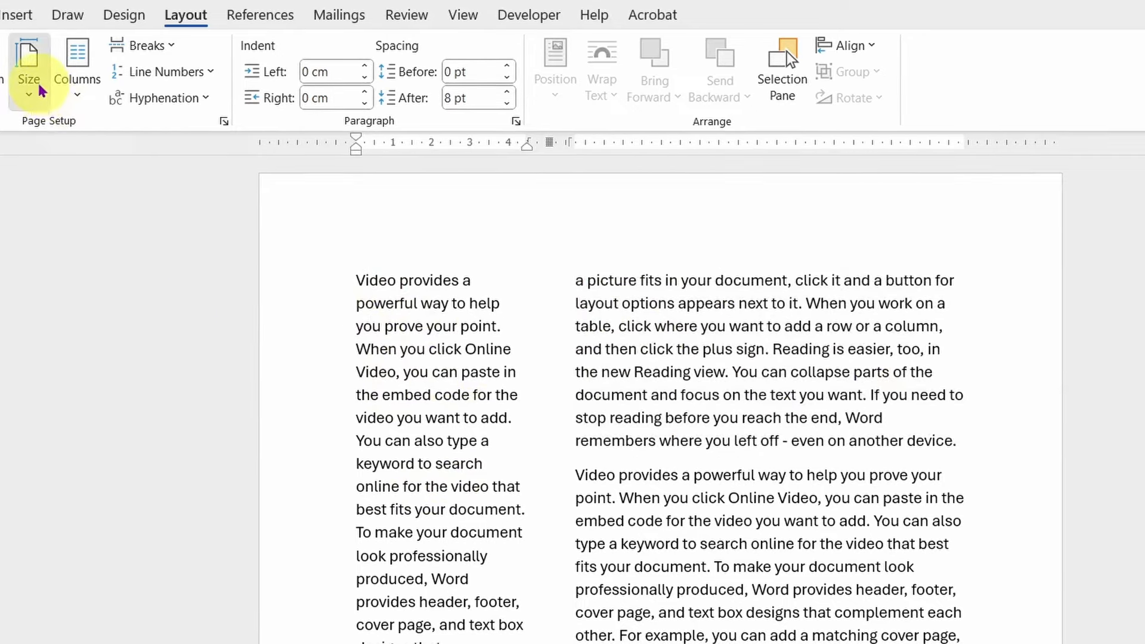
Apply the Right column preset and compare the wide left column with the narrow right one.
{"action": "left_click", "coordinate": [37, 81]}
{"action": "left_click", "coordinate": [77, 75]}
{"action": "left_click", "coordinate": [75, 77]}
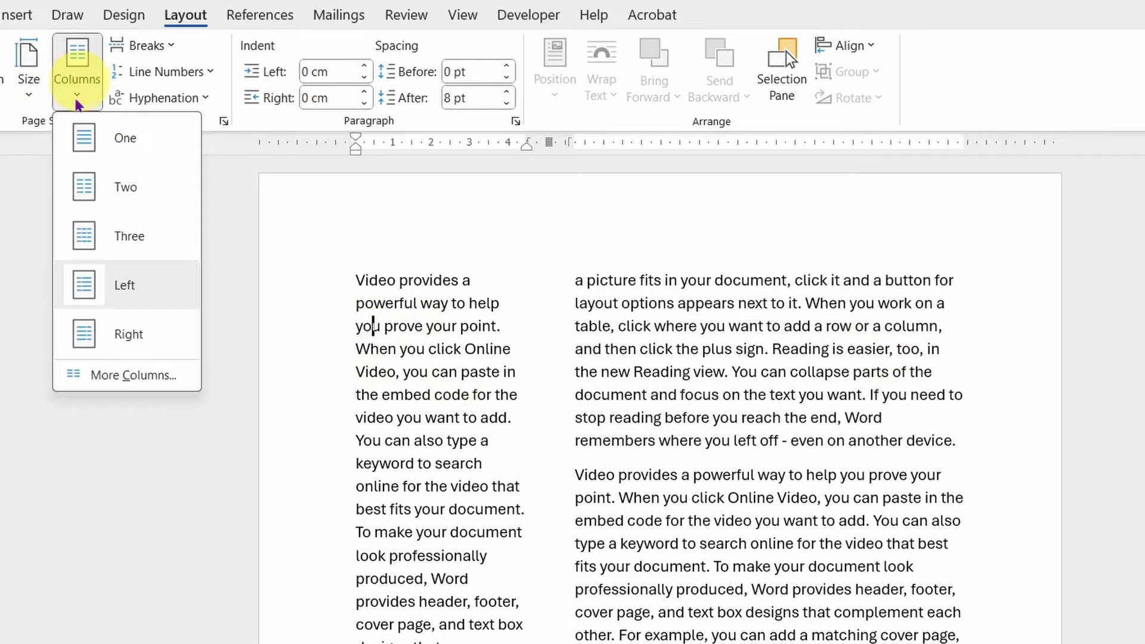
{"action": "left_click", "coordinate": [127, 337]}
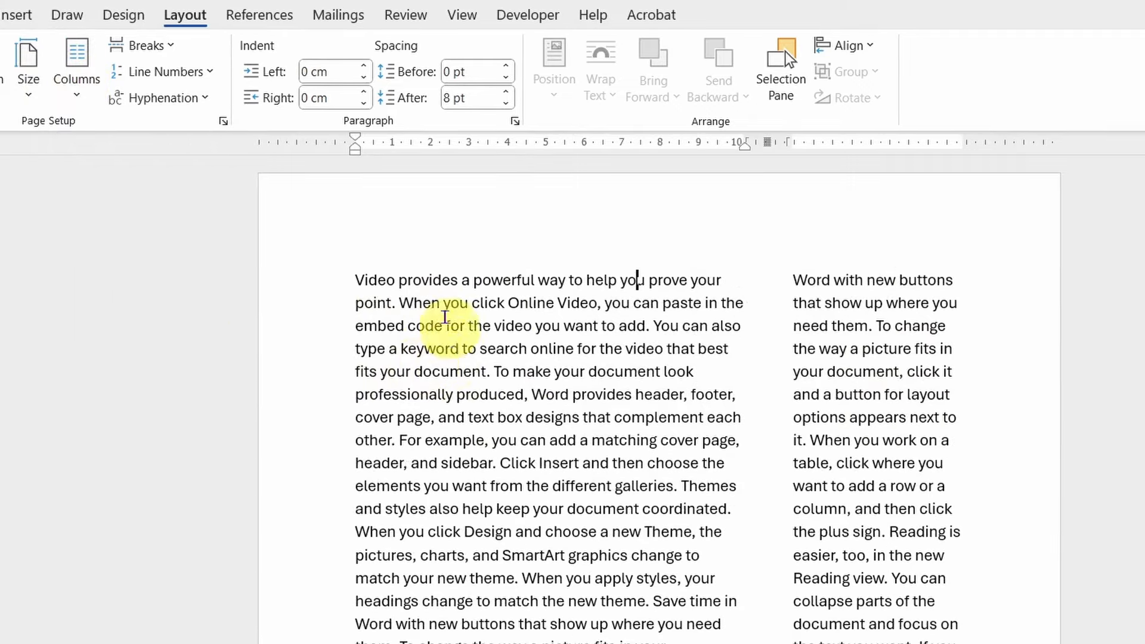
{"action": "left_click_drag", "start_coordinate": [347, 281], "coordinate": [643, 531]}
{"action": "left_click", "coordinate": [852, 322]}
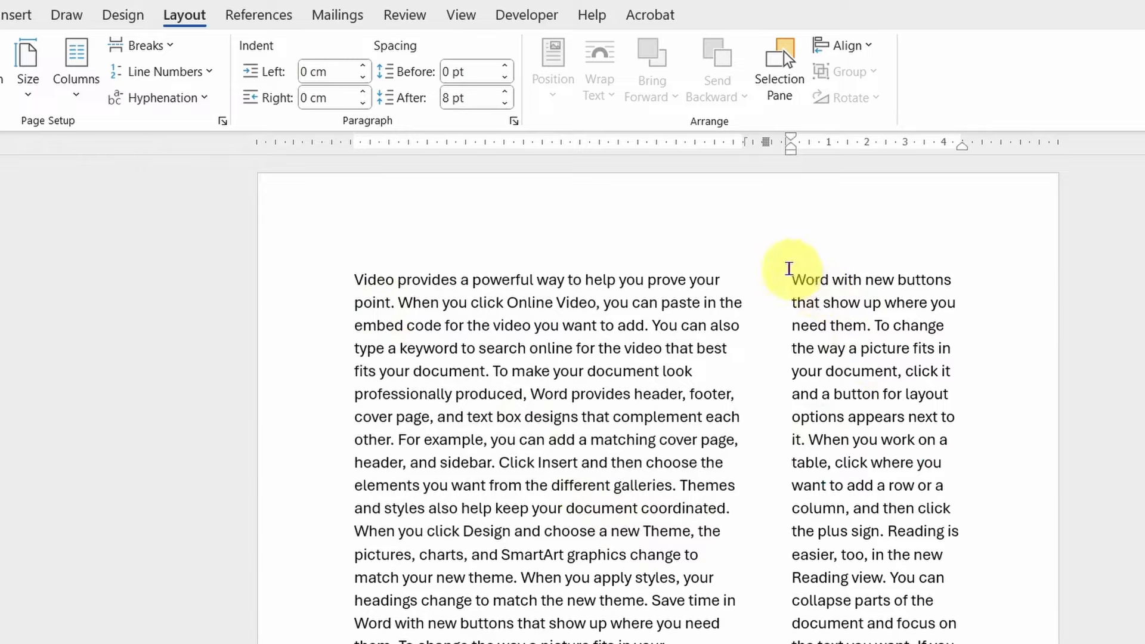
{"action": "left_click_drag", "start_coordinate": [789, 269], "coordinate": [903, 396]}
{"action": "left_click", "coordinate": [914, 531]}
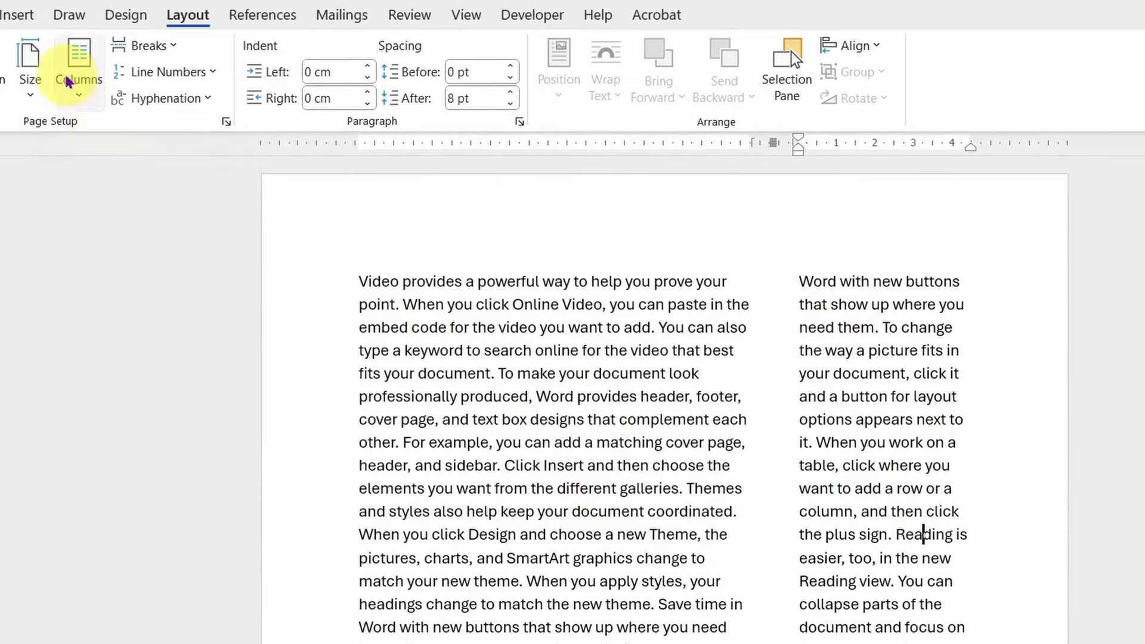
Set the text back to two equal columns and check the layout across the pages.
{"action": "left_click", "coordinate": [76, 67]}
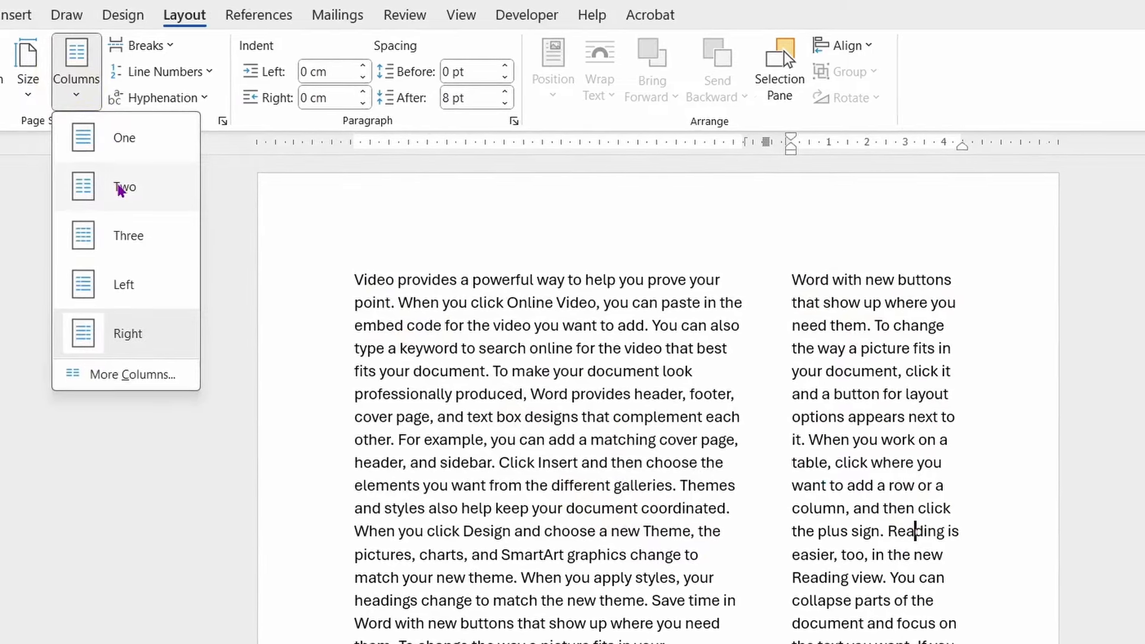
{"action": "left_click", "coordinate": [122, 188]}
{"action": "scroll", "coordinate": [814, 528], "scroll_direction": "down", "scroll_amount": 10}
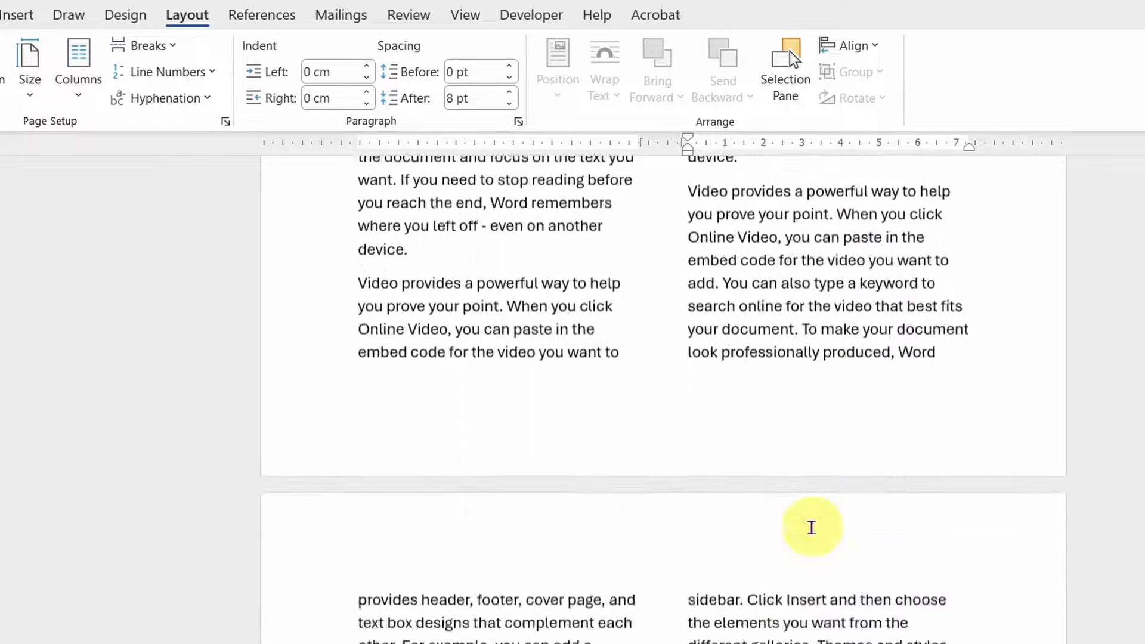
{"action": "scroll", "coordinate": [810, 527], "scroll_direction": "down", "scroll_amount": 5}
{"action": "scroll", "coordinate": [807, 524], "scroll_direction": "up", "scroll_amount": 9}
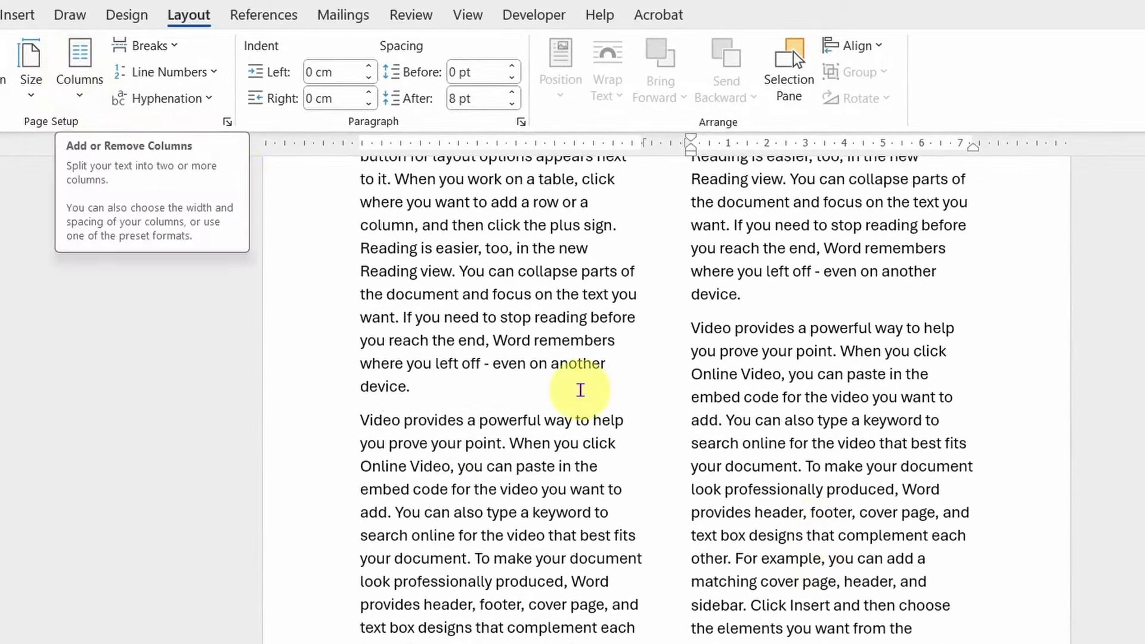
Replace all the document text with sample paragraphs generated by the formula =rand().
{"action": "left_click", "coordinate": [573, 387]}
{"action": "key", "text": "ctrl+a"}
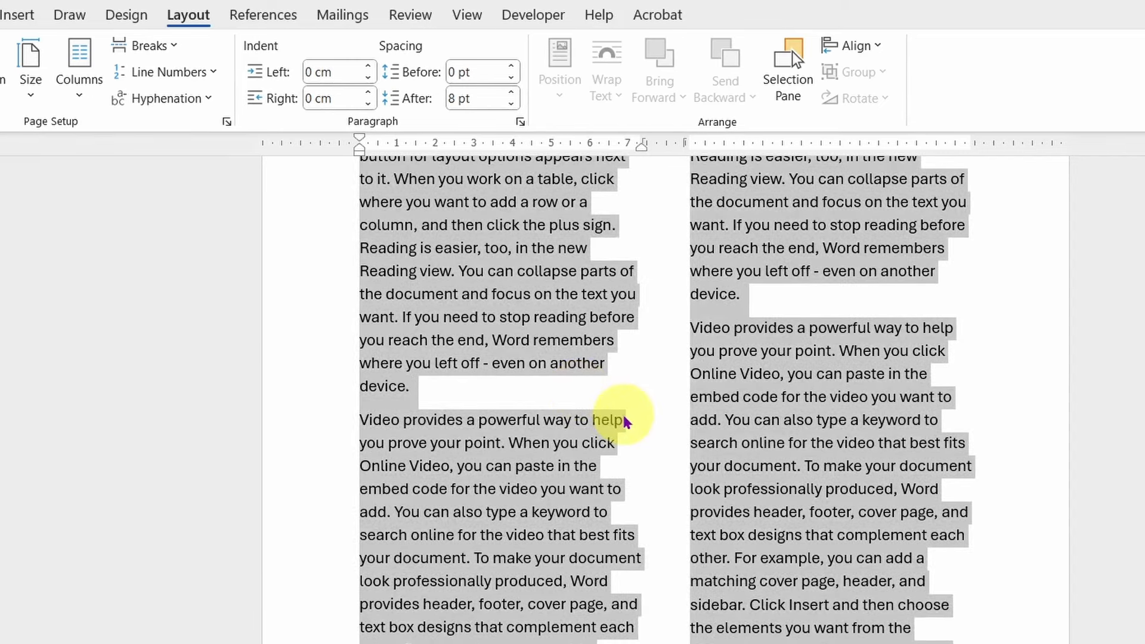
{"action": "key", "text": "Delete"}
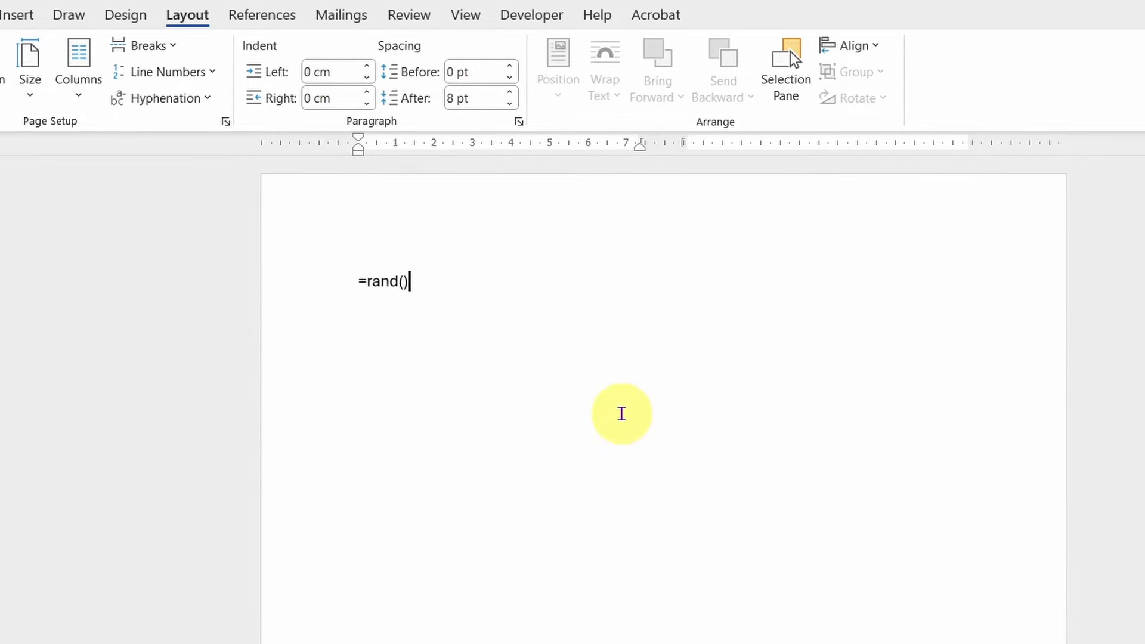
{"action": "key", "text": "Return"}
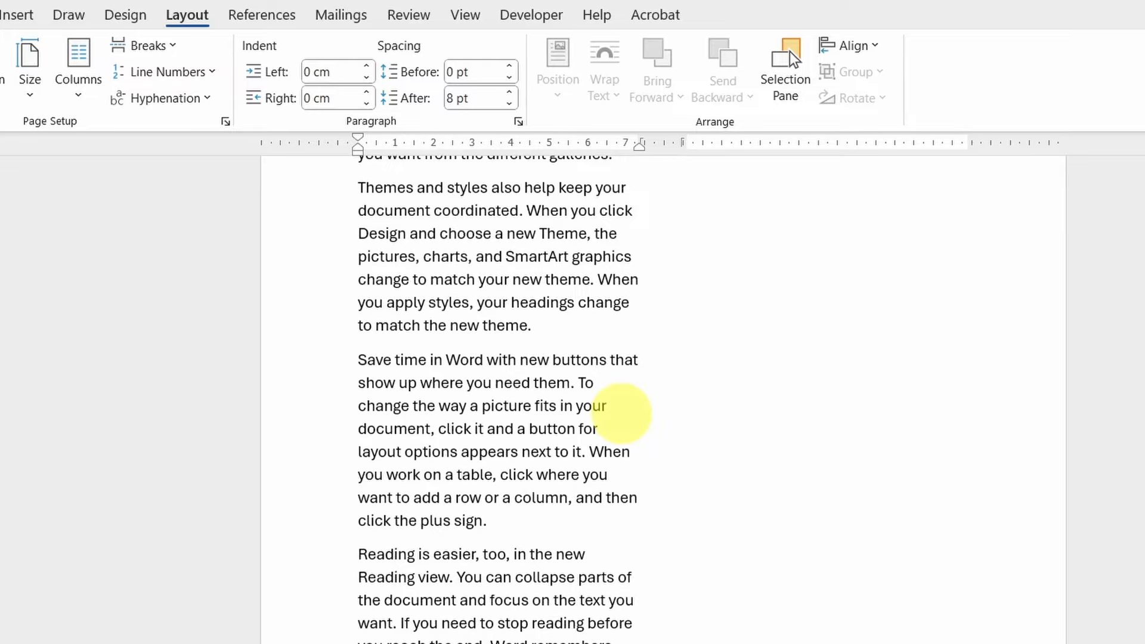
{"action": "scroll", "coordinate": [620, 413], "scroll_direction": "up", "scroll_amount": 7}
{"action": "scroll", "coordinate": [620, 414], "scroll_direction": "down", "scroll_amount": 7}
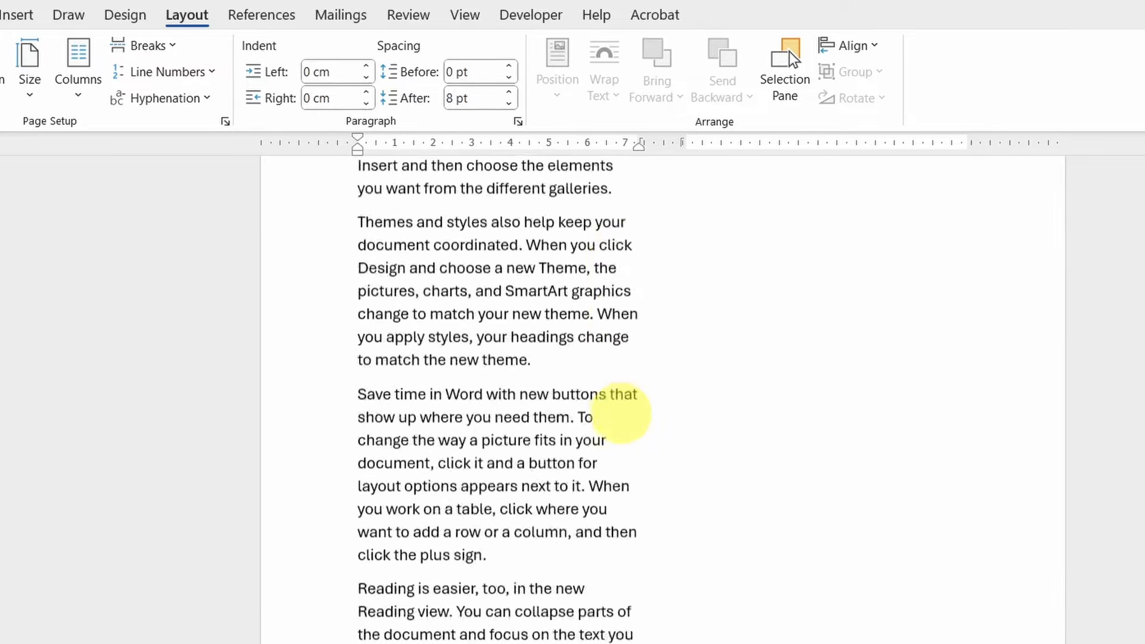
{"action": "scroll", "coordinate": [621, 414], "scroll_direction": "down", "scroll_amount": 2}
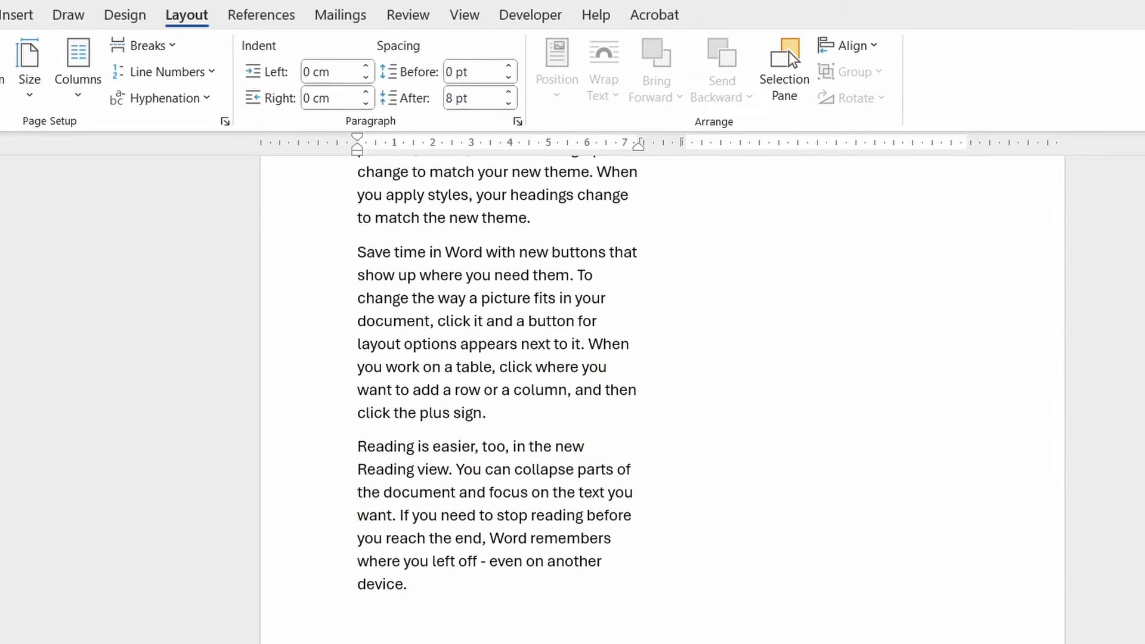
{"action": "scroll", "coordinate": [620, 413], "scroll_direction": "up", "scroll_amount": 9}
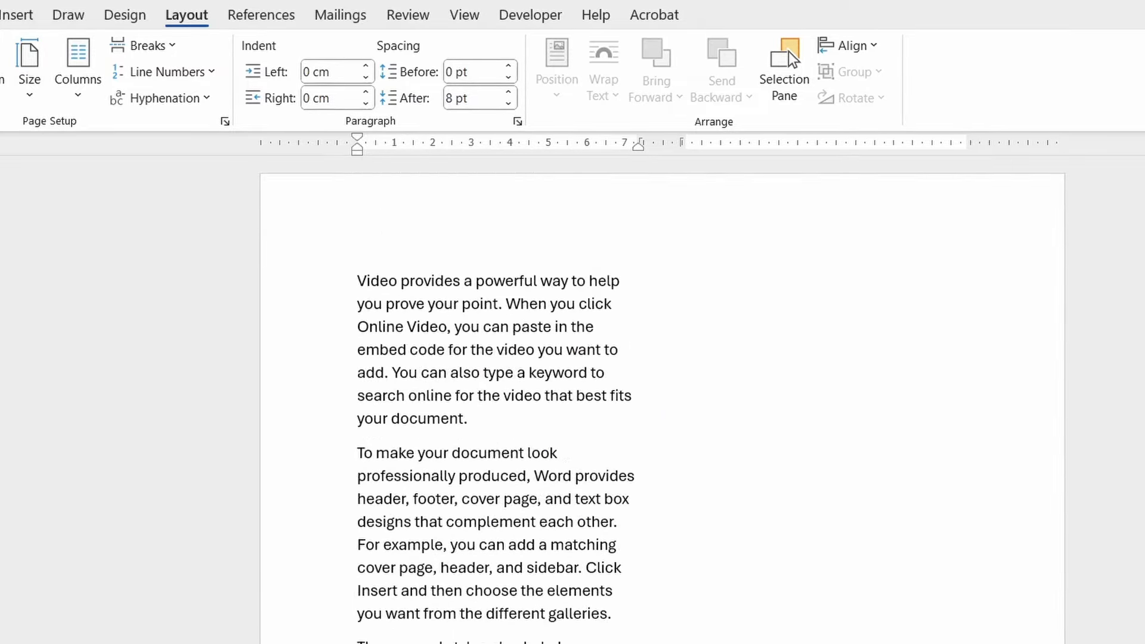
Add placeholder Latin paragraphs below the sample text with the formula =lorem() and check how they fill the second column.
{"action": "left_click", "coordinate": [72, 94]}
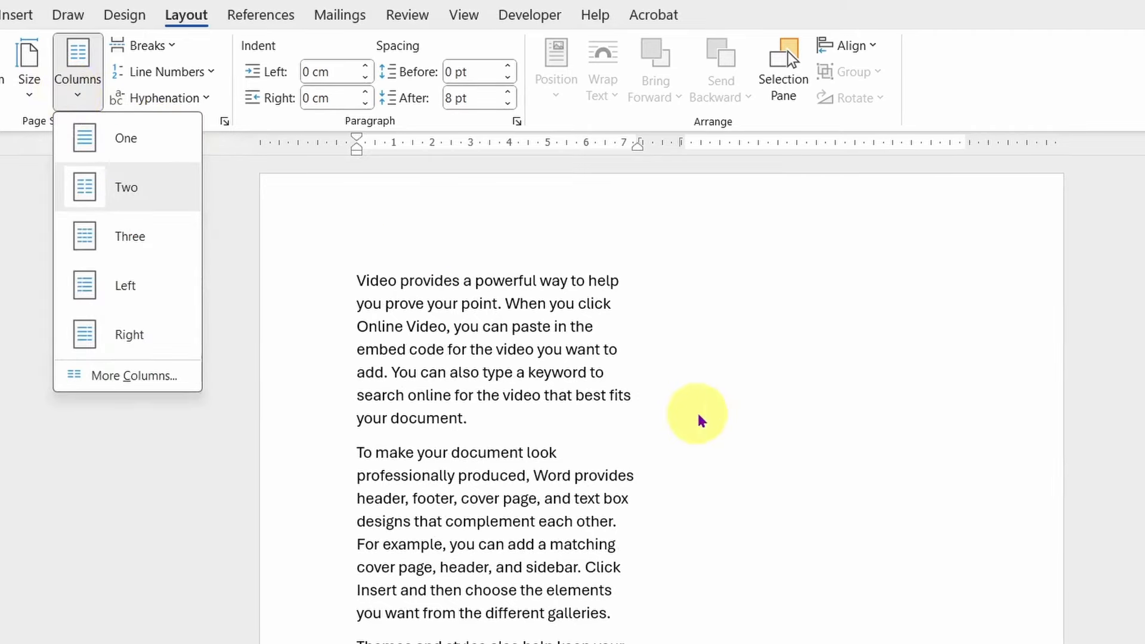
{"action": "left_click", "coordinate": [640, 442]}
{"action": "scroll", "coordinate": [639, 443], "scroll_direction": "down", "scroll_amount": 3}
{"action": "scroll", "coordinate": [639, 443], "scroll_direction": "down", "scroll_amount": 6}
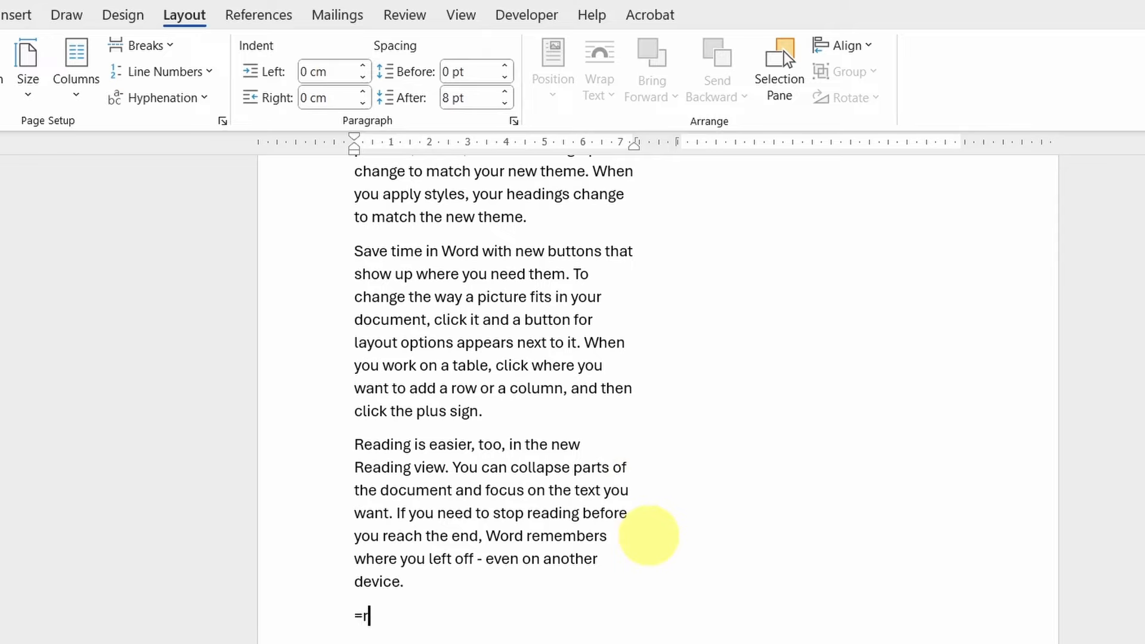
{"action": "key", "text": "BackSpace"}
{"action": "type", "text": "lorem()"}
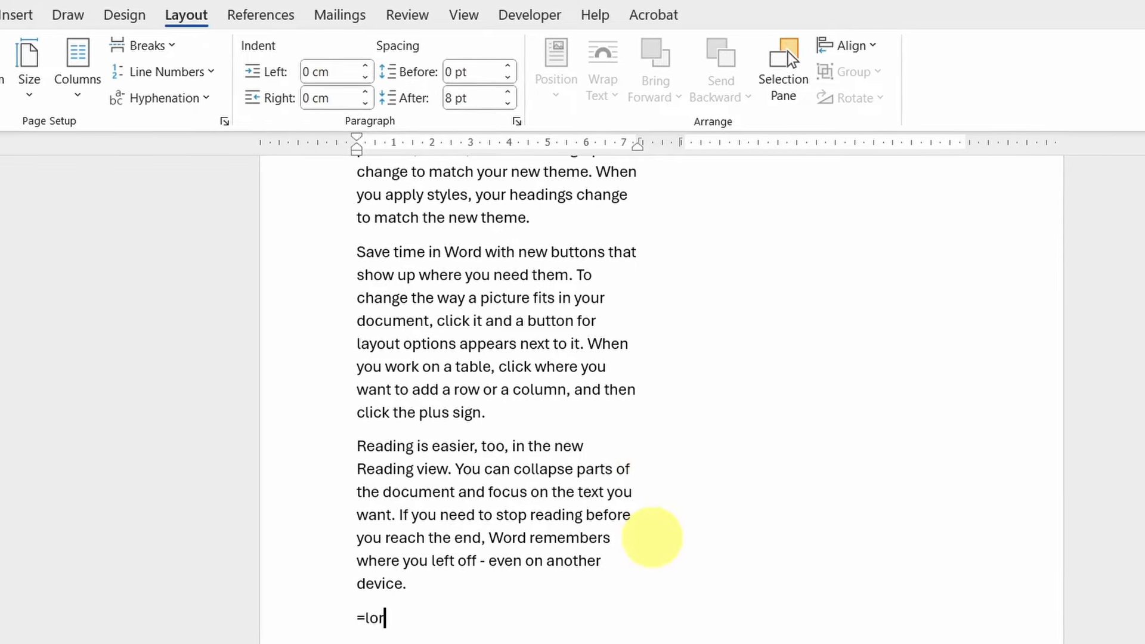
{"action": "key", "text": "Return"}
{"action": "scroll", "coordinate": [648, 536], "scroll_direction": "up", "scroll_amount": 3}
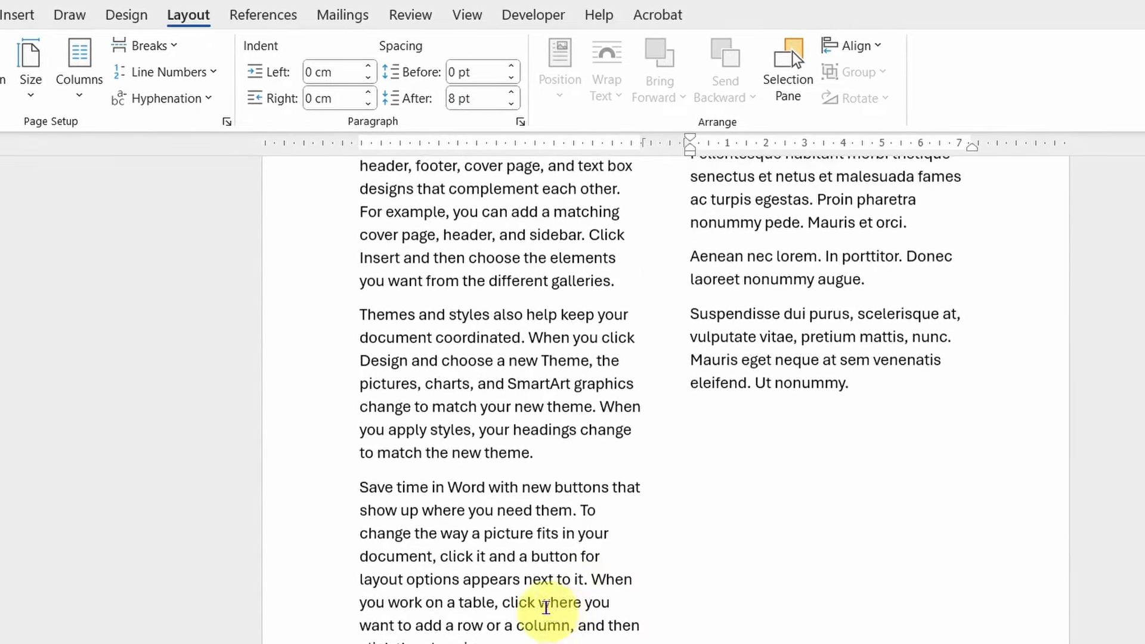
{"action": "scroll", "coordinate": [486, 609], "scroll_direction": "down", "scroll_amount": 3}
{"action": "left_click", "coordinate": [401, 586]}
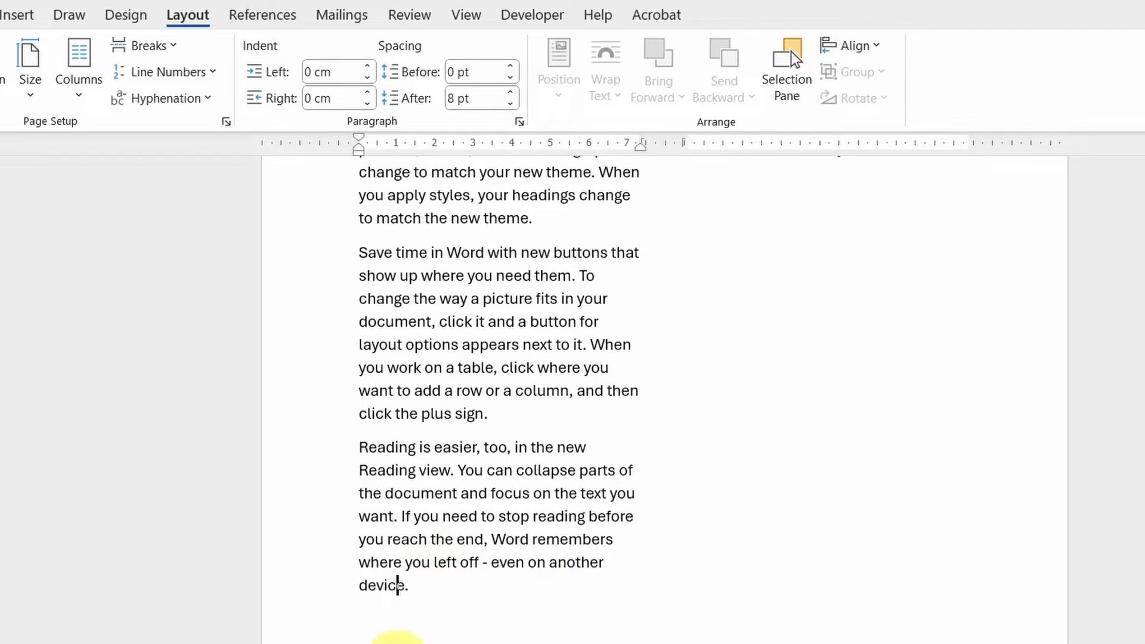
{"action": "scroll", "coordinate": [570, 597], "scroll_direction": "up", "scroll_amount": 7}
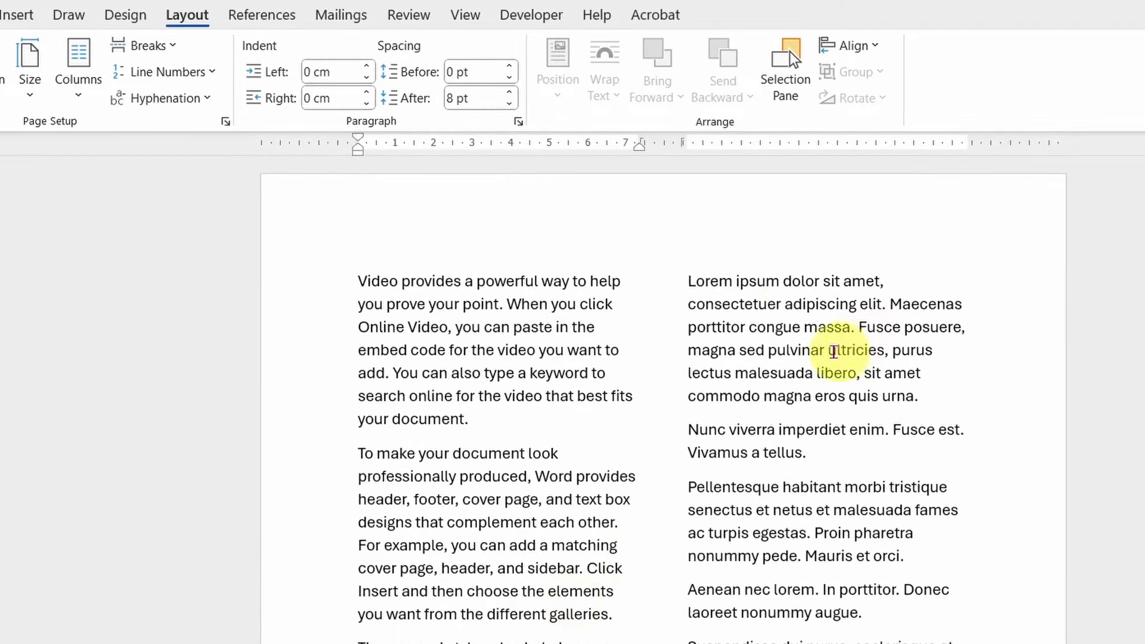
{"action": "left_click", "coordinate": [812, 528]}
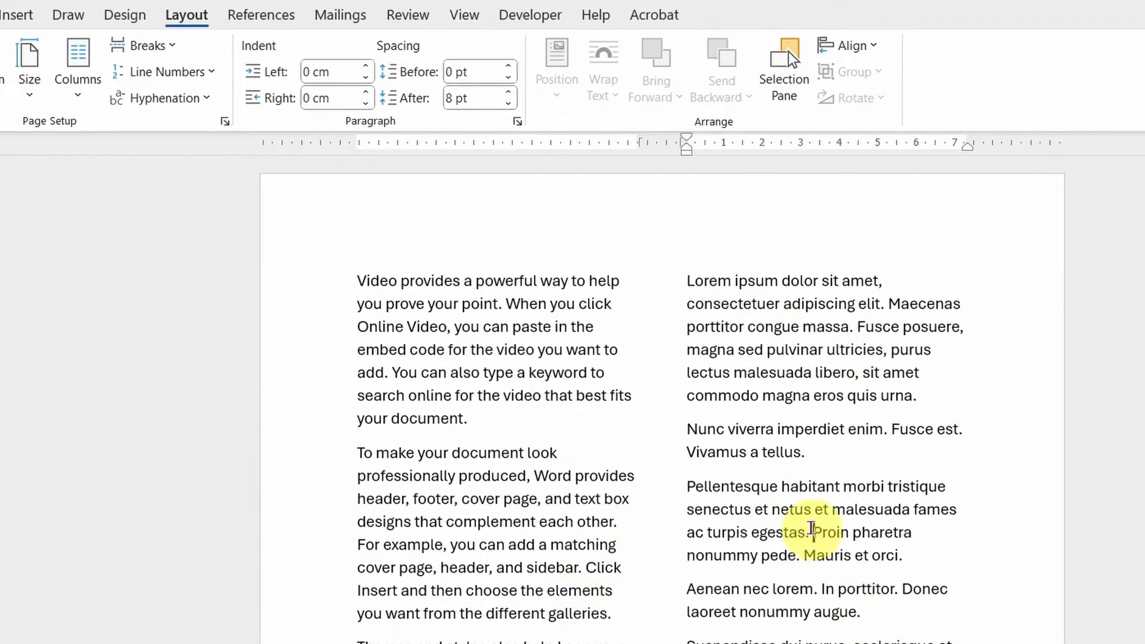
Make the paragraph beginning "Save time in Word" bold.
{"action": "scroll", "coordinate": [767, 369], "scroll_direction": "down", "scroll_amount": 1}
{"action": "scroll", "coordinate": [765, 369], "scroll_direction": "down", "scroll_amount": 8}
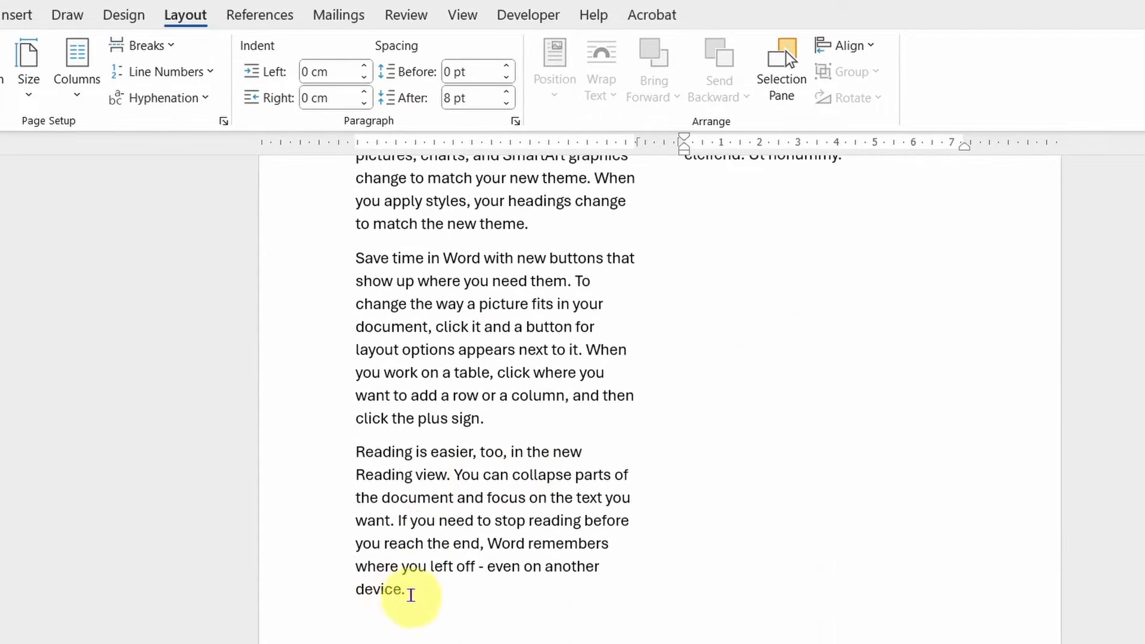
{"action": "left_click_drag", "start_coordinate": [494, 418], "coordinate": [362, 260]}
{"action": "key", "text": "ctrl+b"}
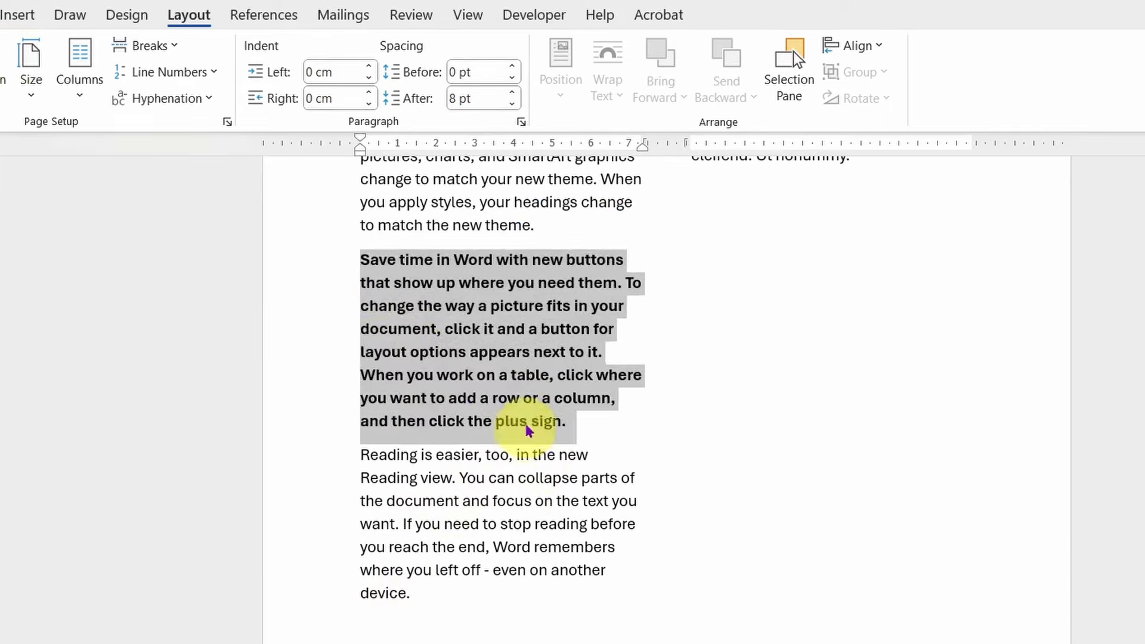
{"action": "left_click", "coordinate": [525, 373]}
Place the insertion point before the bold paragraph and review the available page and section break types.
{"action": "scroll", "coordinate": [524, 382], "scroll_direction": "up", "scroll_amount": 1}
{"action": "left_click", "coordinate": [363, 365]}
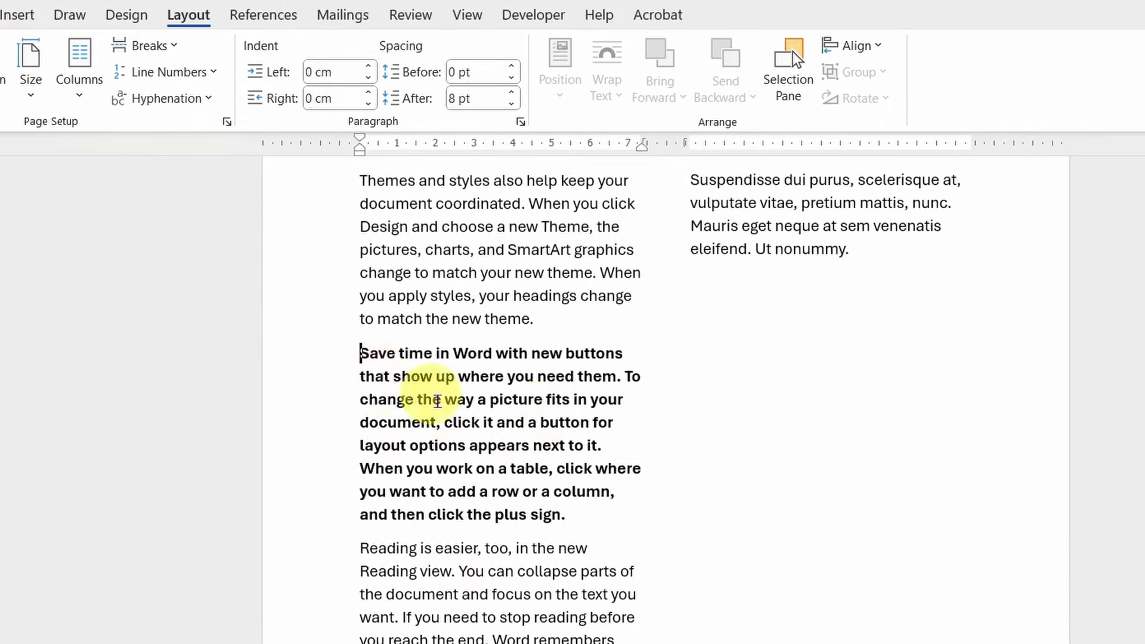
{"action": "scroll", "coordinate": [681, 450], "scroll_direction": "up", "scroll_amount": 1}
{"action": "scroll", "coordinate": [681, 450], "scroll_direction": "up", "scroll_amount": 2}
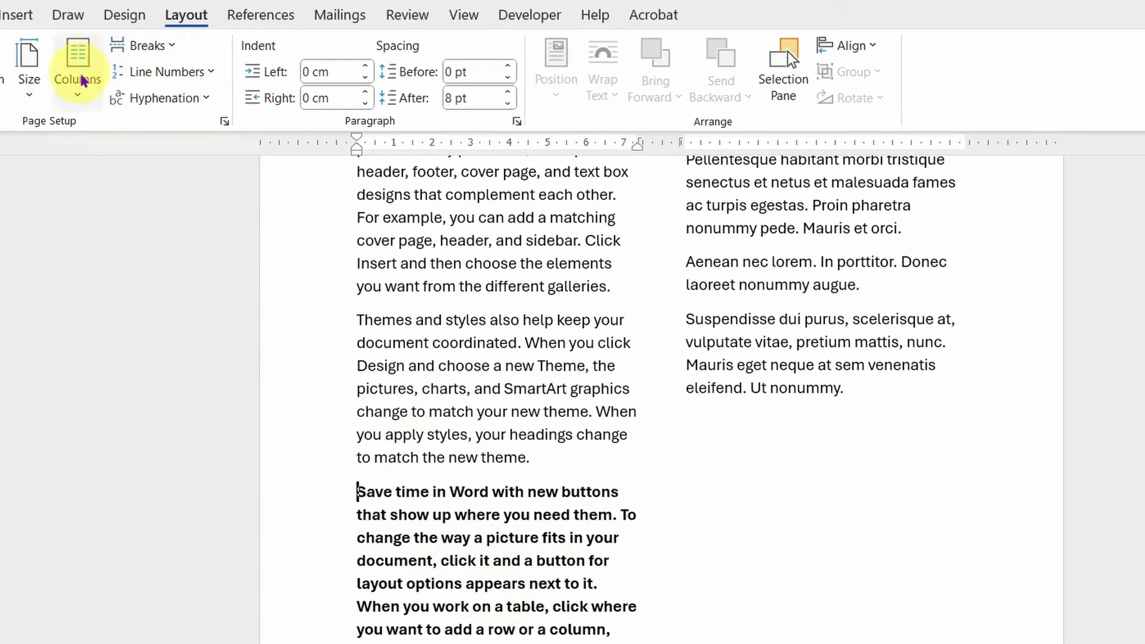
{"action": "left_click", "coordinate": [160, 47]}
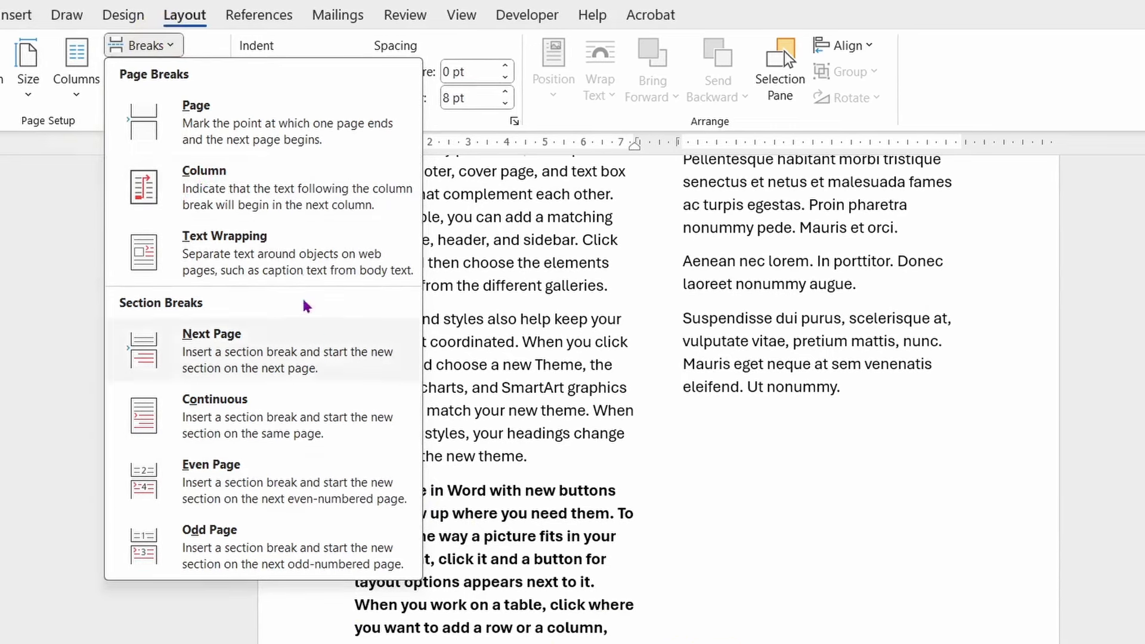
{"action": "left_click", "coordinate": [584, 416]}
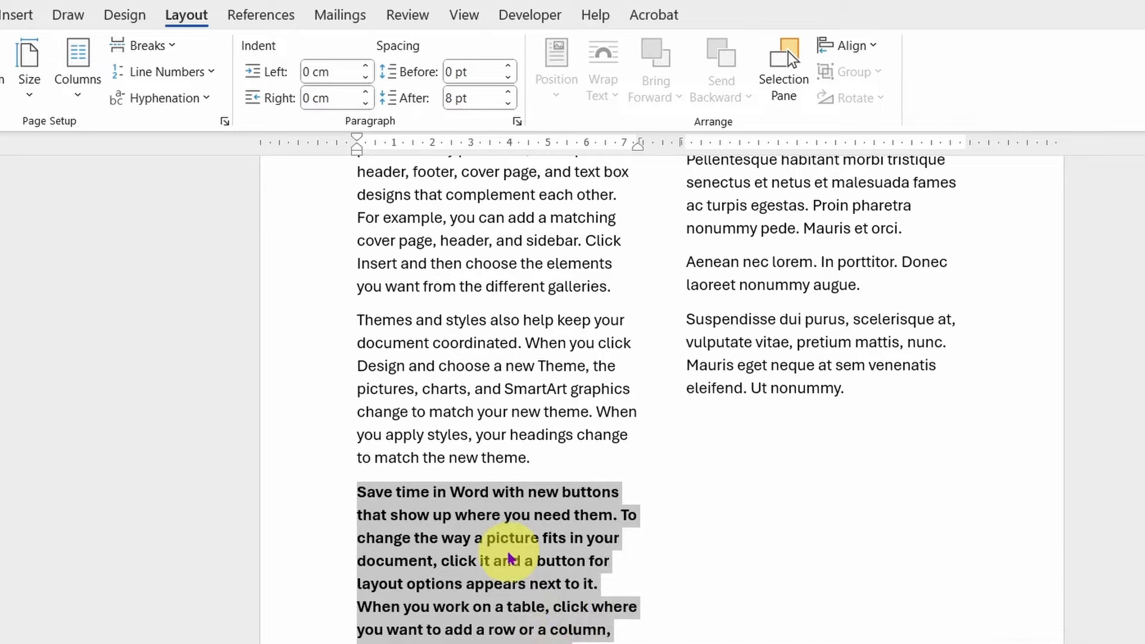
Try to insert a column break while the whole bold paragraph is selected, inspect both columns, and undo it.
{"action": "key", "text": "ctrl+shift+Return"}
{"action": "scroll", "coordinate": [508, 552], "scroll_direction": "up", "scroll_amount": 1}
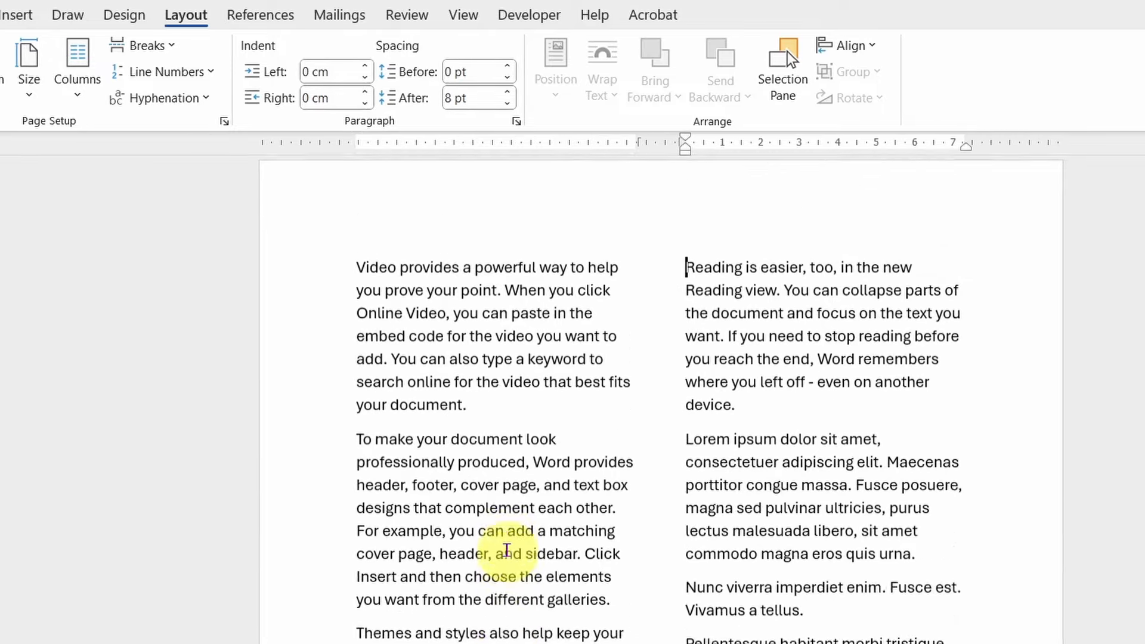
{"action": "scroll", "coordinate": [507, 553], "scroll_direction": "down", "scroll_amount": 1}
{"action": "scroll", "coordinate": [502, 556], "scroll_direction": "down", "scroll_amount": 6}
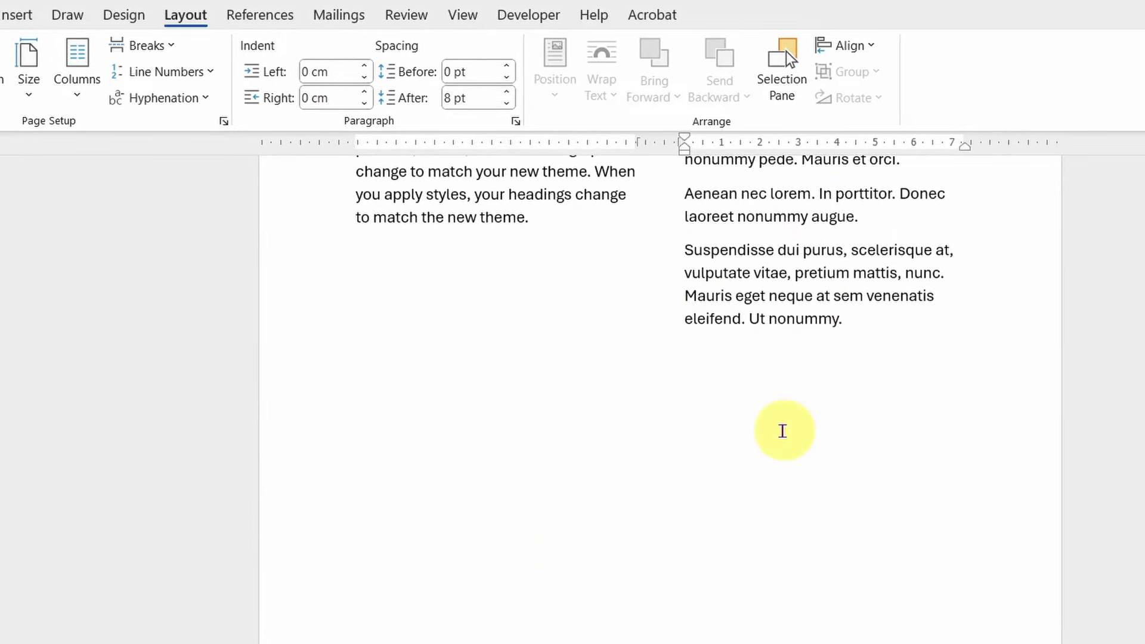
{"action": "scroll", "coordinate": [760, 404], "scroll_direction": "up", "scroll_amount": 3}
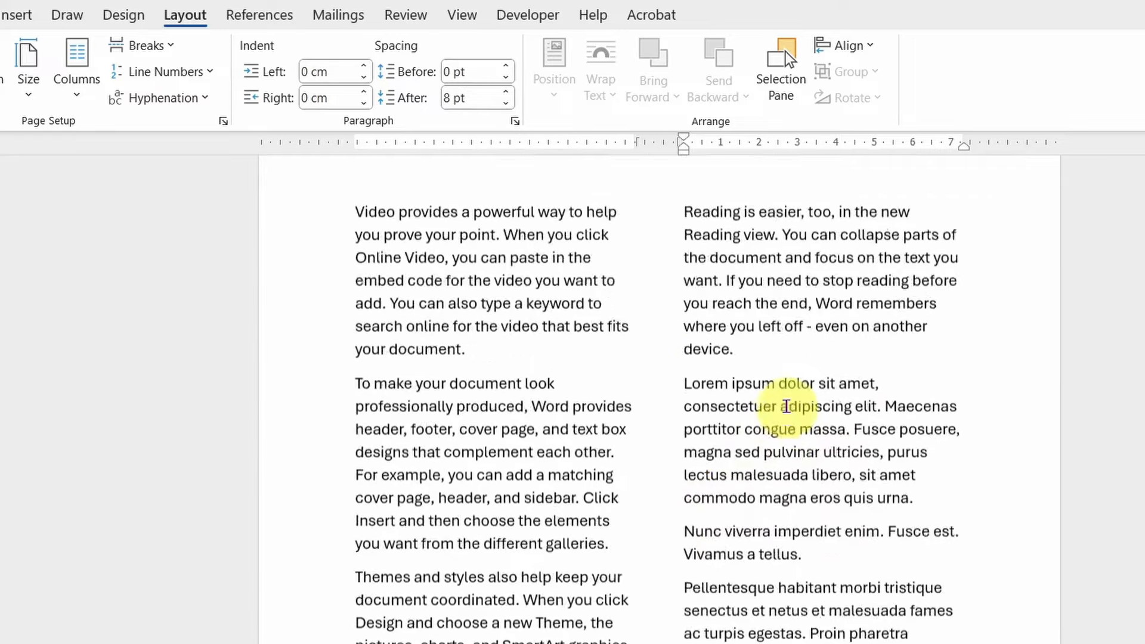
{"action": "scroll", "coordinate": [631, 460], "scroll_direction": "down", "scroll_amount": 2}
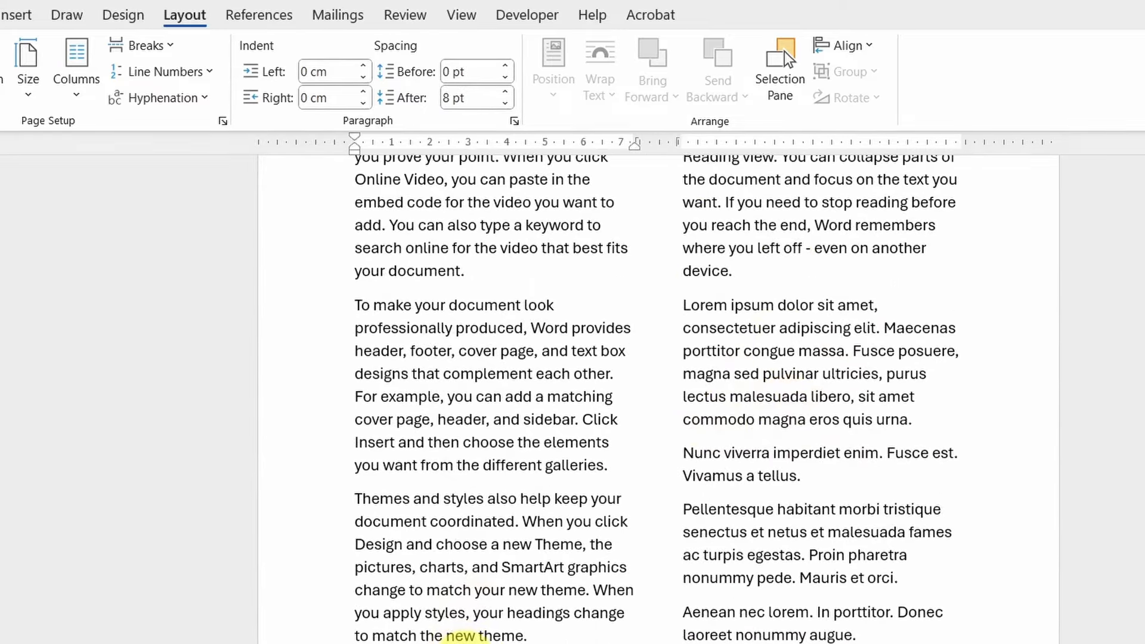
{"action": "key", "text": "ctrl+z"}
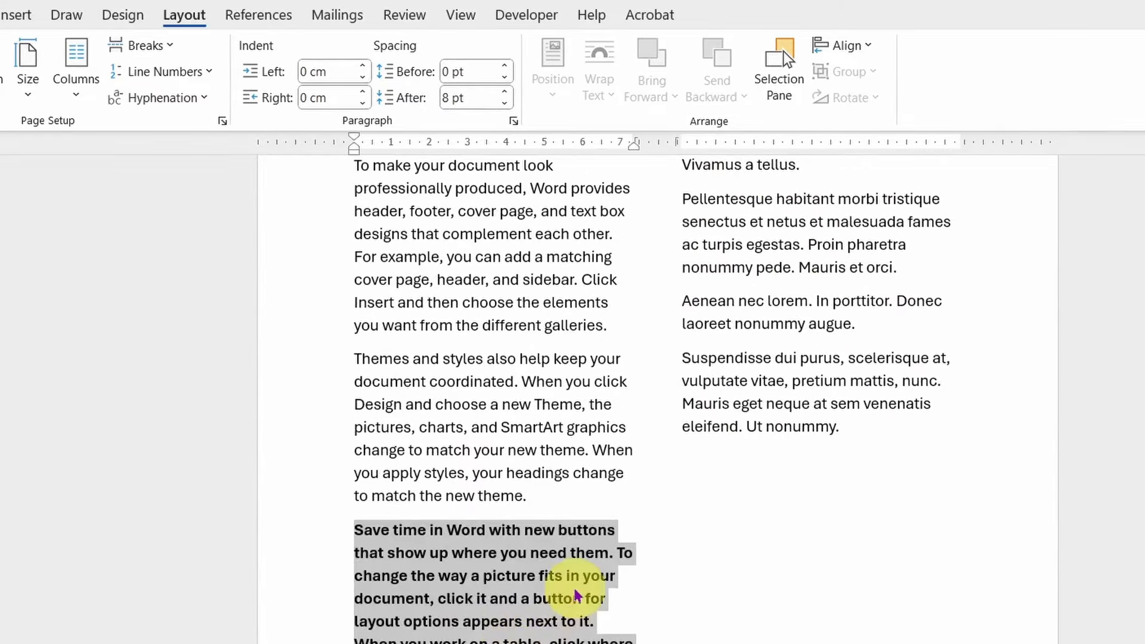
Try a column break with the insertion point at the start of the bold paragraph, and undo it.
{"action": "left_click", "coordinate": [568, 631]}
{"action": "key", "text": "ctrl+shift+Return"}
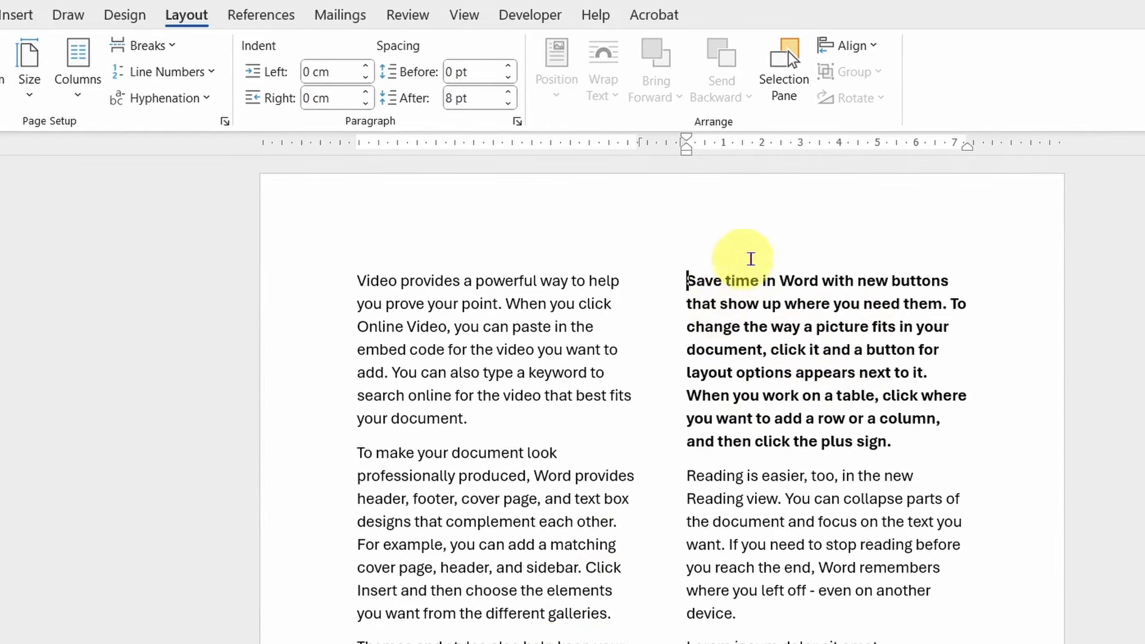
{"action": "key", "text": "ctrl+z"}
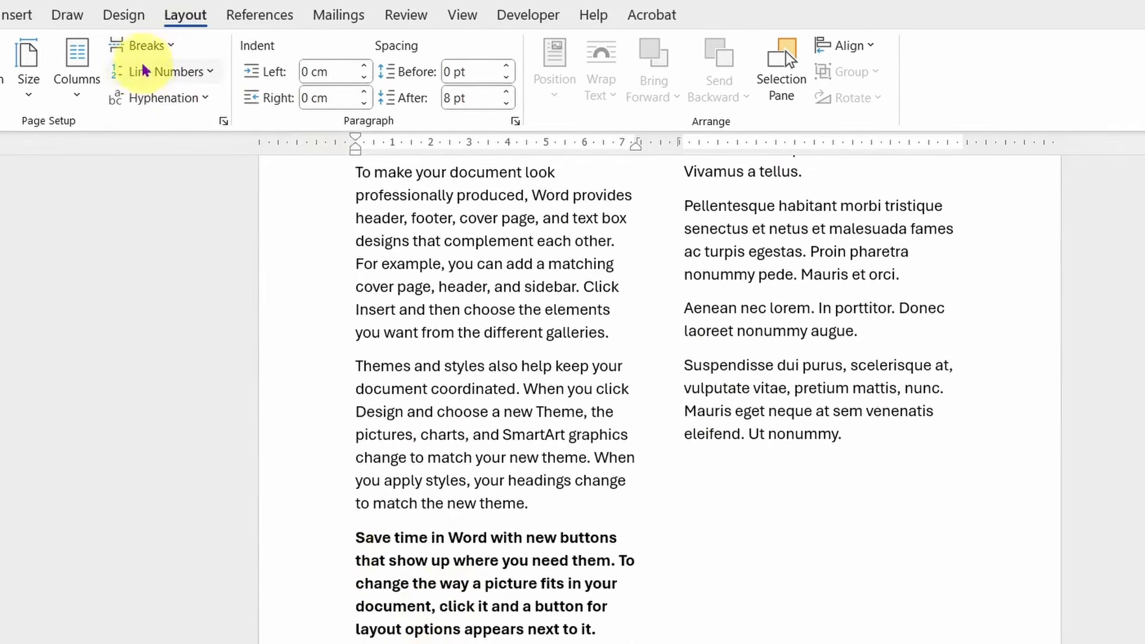
Insert a column break before the bold paragraph beginning "Save time in Word".
{"action": "left_click", "coordinate": [140, 45]}
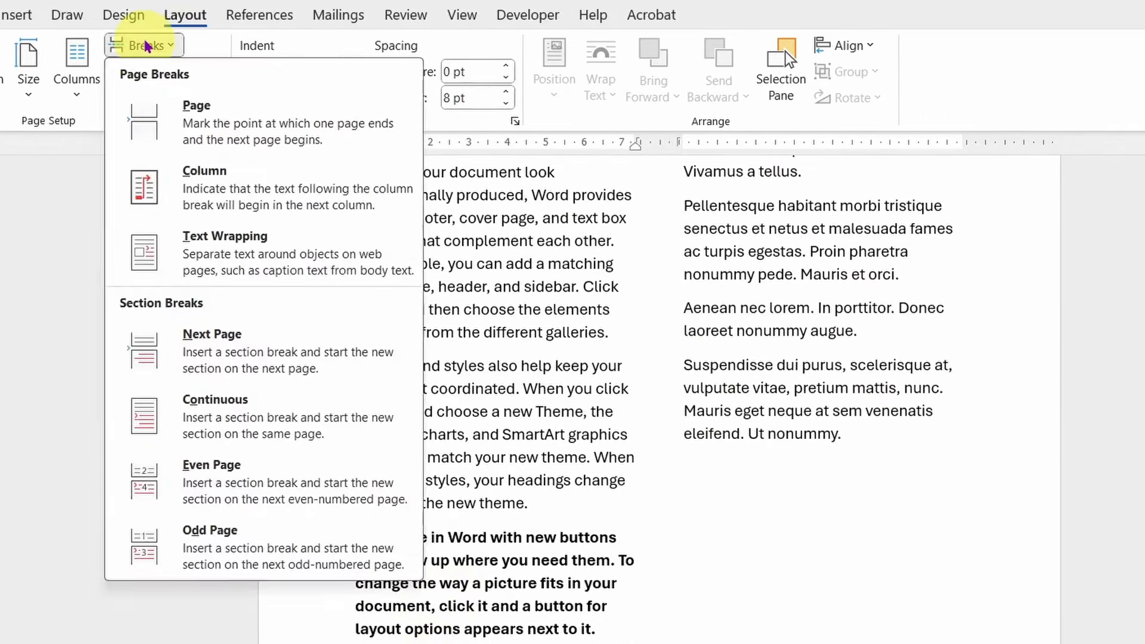
{"action": "left_click", "coordinate": [197, 187]}
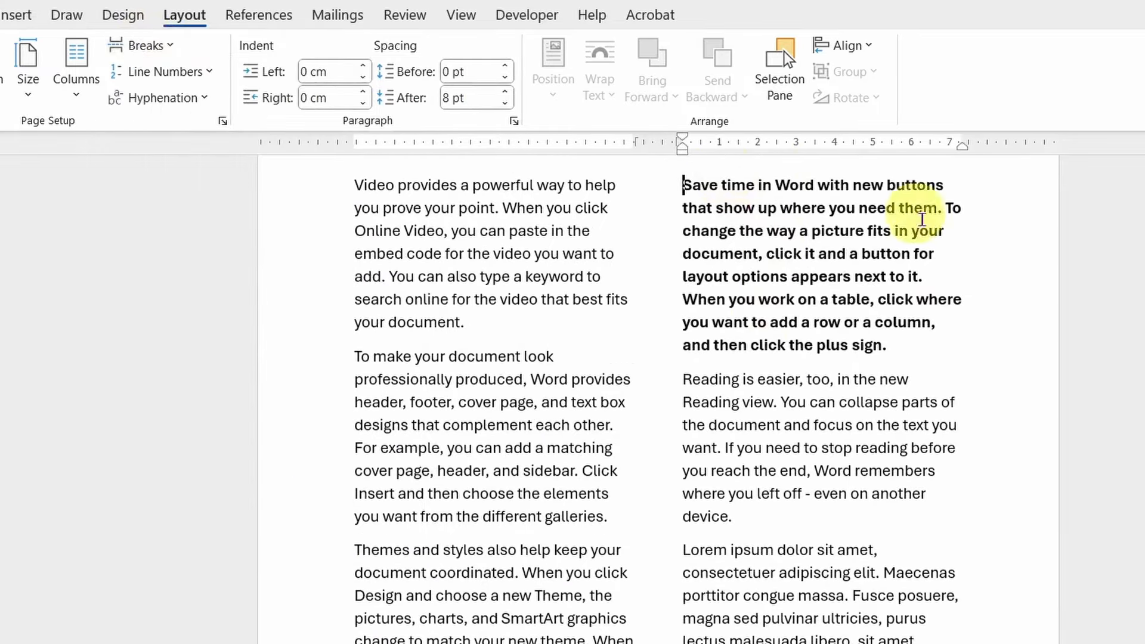
{"action": "scroll", "coordinate": [839, 332], "scroll_direction": "down", "scroll_amount": 5}
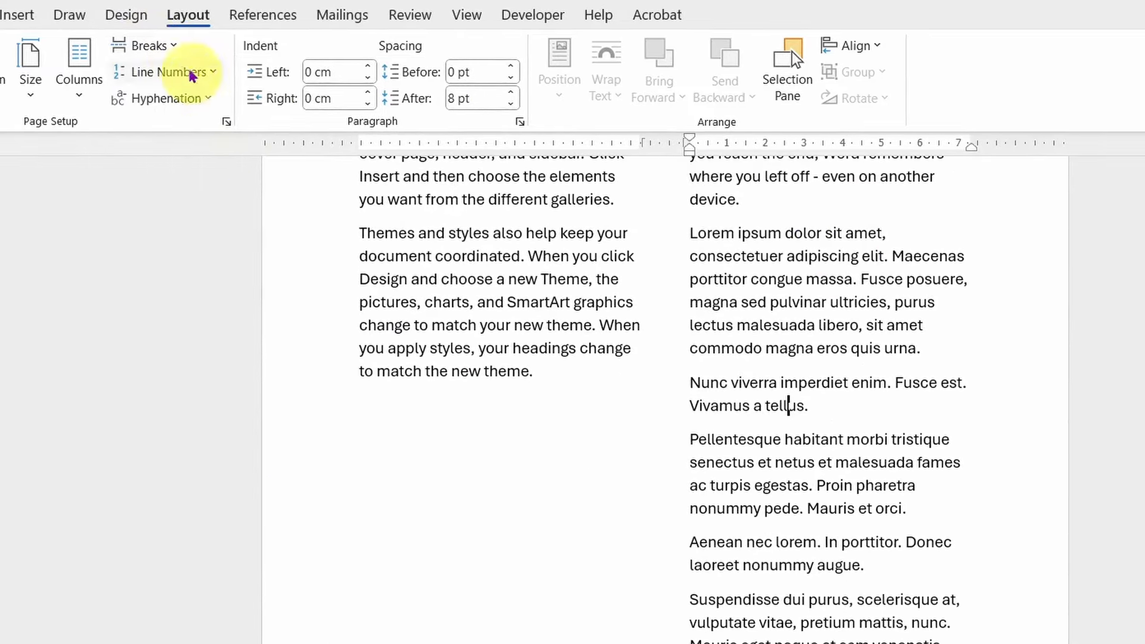
{"action": "left_click", "coordinate": [169, 44]}
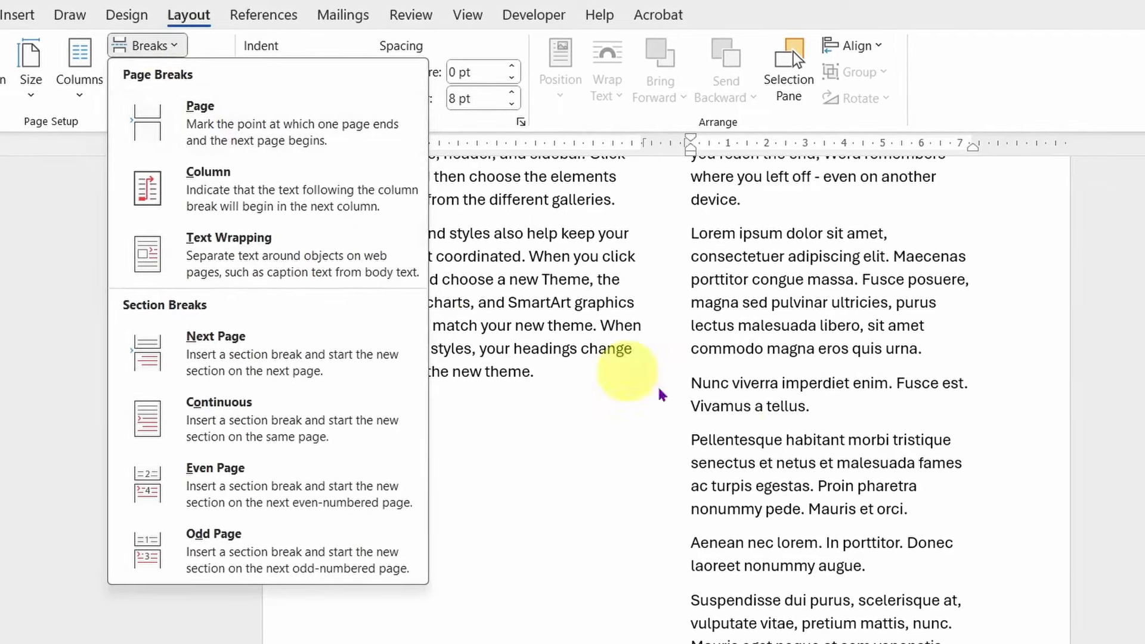
{"action": "left_click", "coordinate": [794, 440]}
Insert a page break before the last paragraph, beginning "Suspendisse dui purus", and check its position on the new page.
{"action": "scroll", "coordinate": [746, 449], "scroll_direction": "down", "scroll_amount": 2}
{"action": "scroll", "coordinate": [729, 518], "scroll_direction": "down", "scroll_amount": 2}
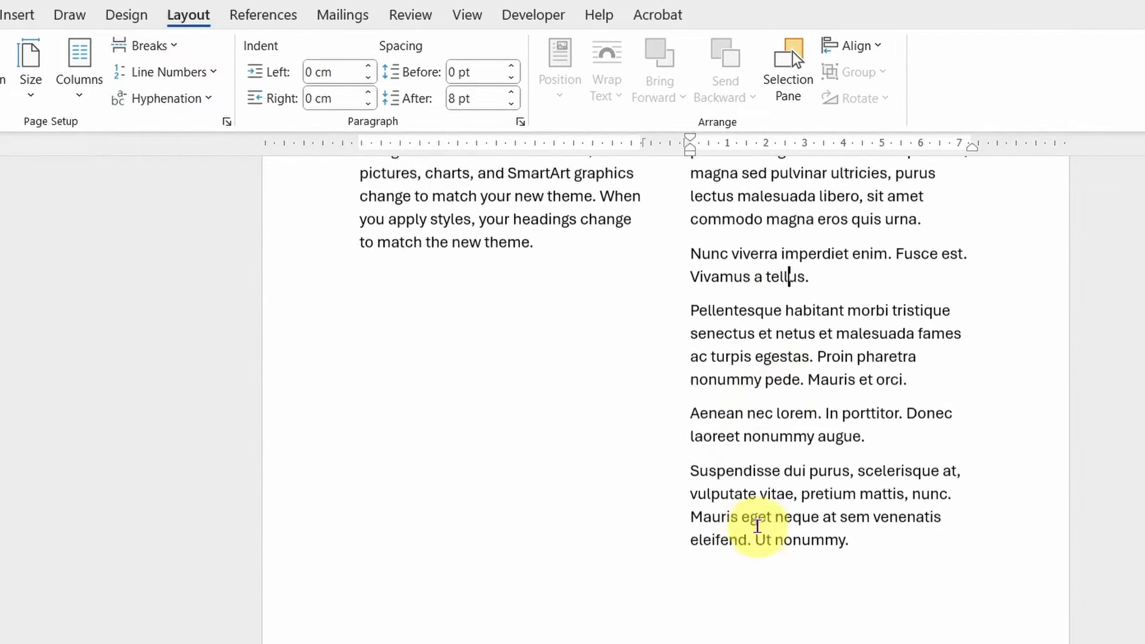
{"action": "left_click_drag", "start_coordinate": [684, 446], "coordinate": [872, 549]}
{"action": "left_click", "coordinate": [810, 539]}
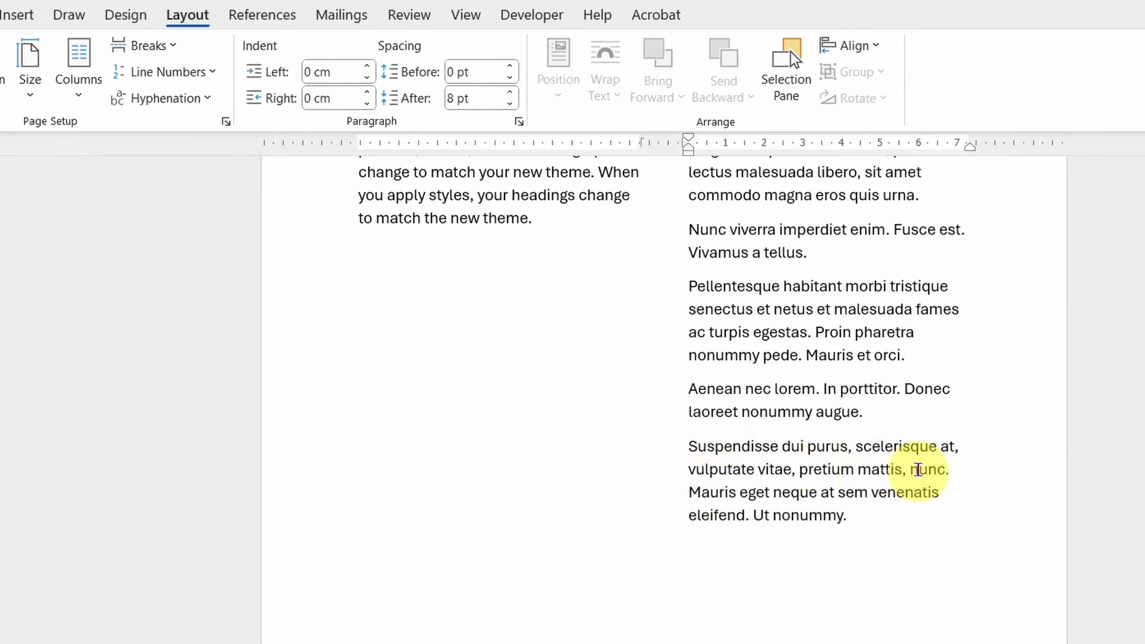
{"action": "left_click", "coordinate": [689, 448]}
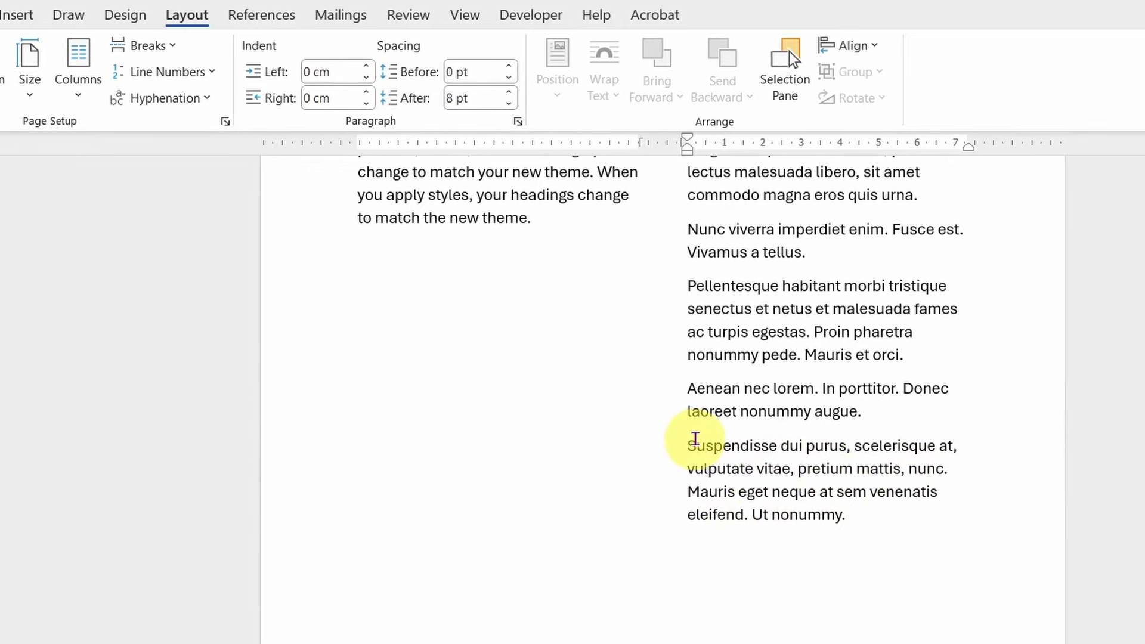
{"action": "left_click", "coordinate": [160, 51]}
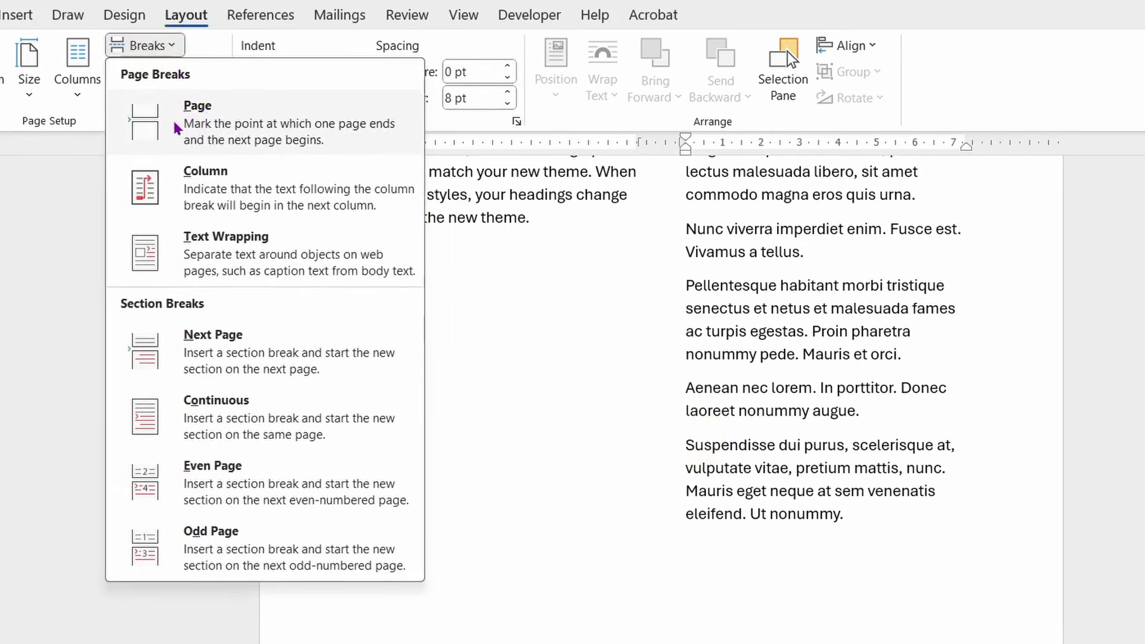
{"action": "left_click", "coordinate": [260, 139]}
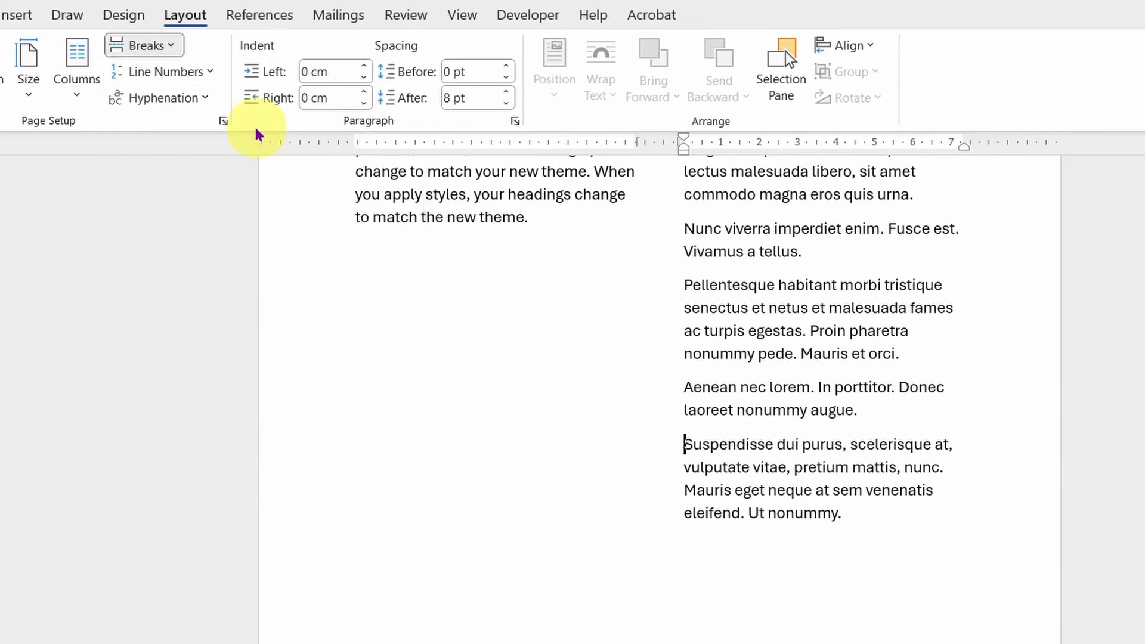
{"action": "scroll", "coordinate": [504, 295], "scroll_direction": "down", "scroll_amount": 5}
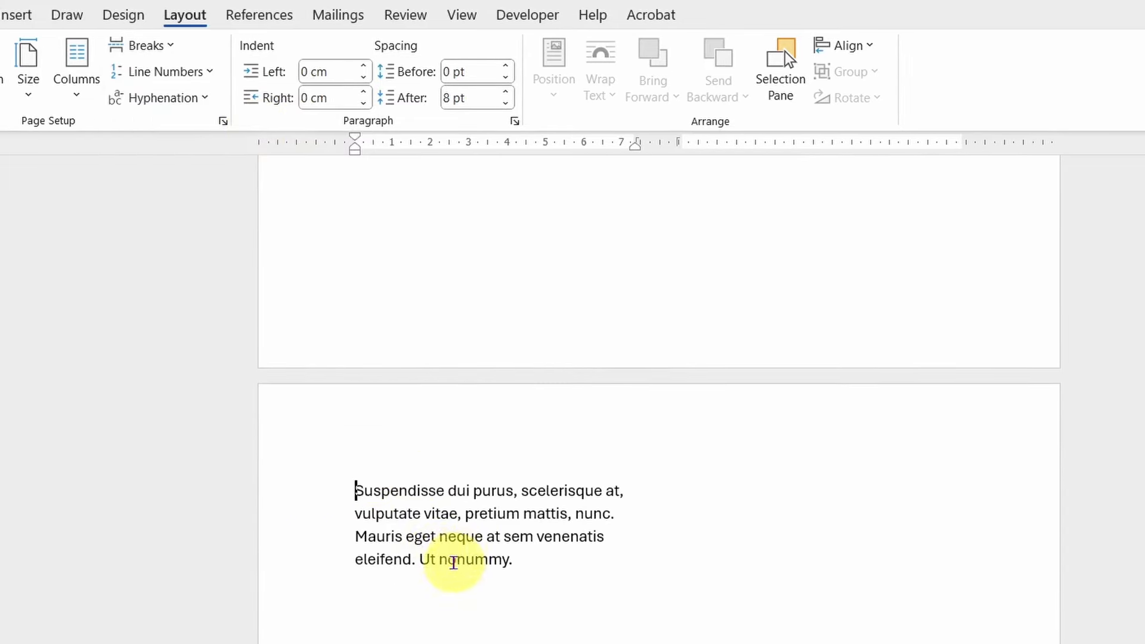
{"action": "scroll", "coordinate": [437, 636], "scroll_direction": "down", "scroll_amount": 2}
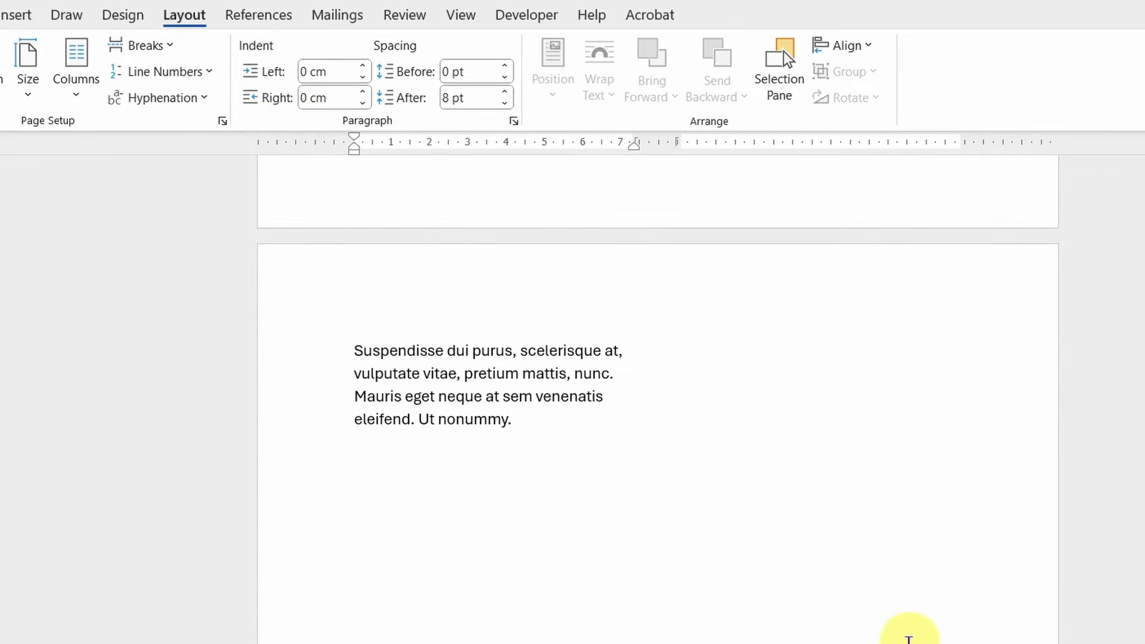
{"action": "left_click", "coordinate": [162, 49]}
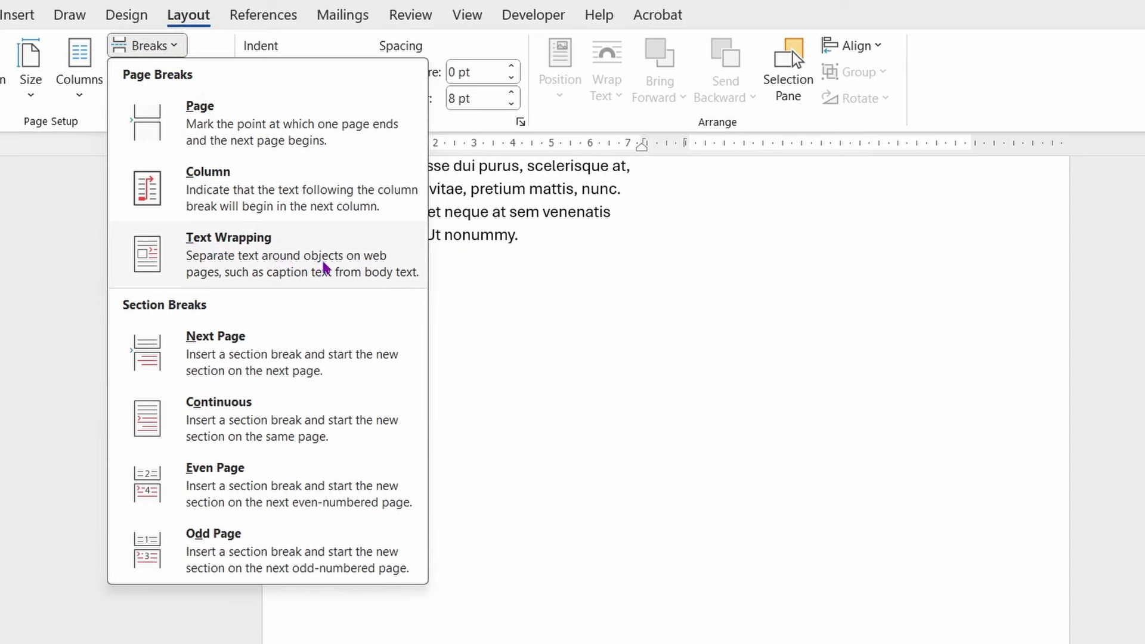
{"action": "left_click", "coordinate": [541, 309]}
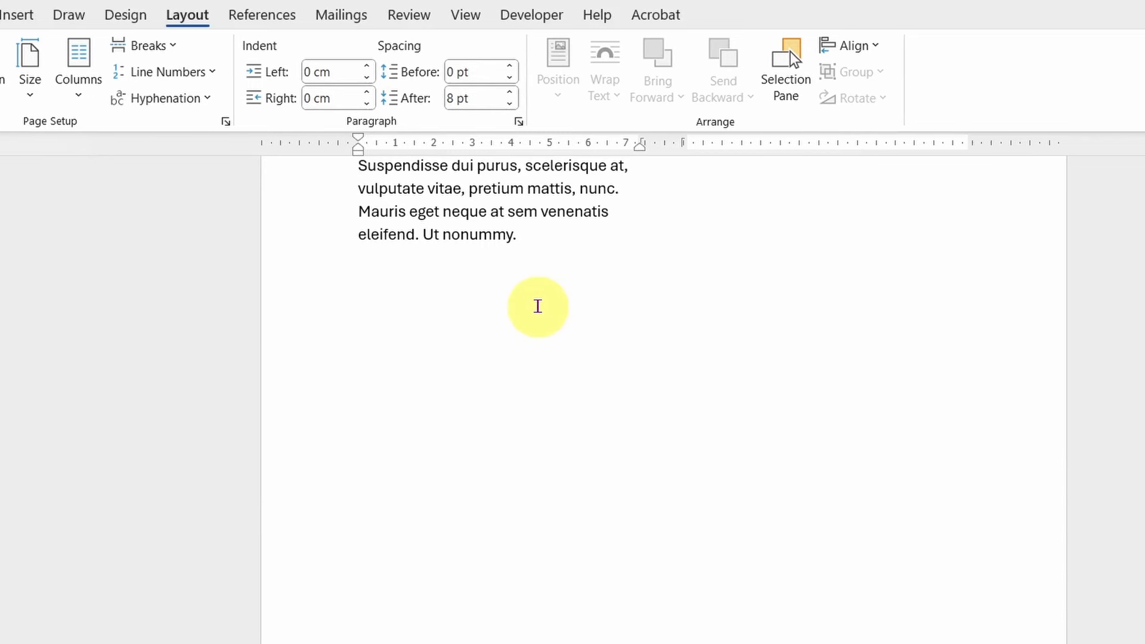
Delete all the document text and set the layout to one column.
{"action": "key", "text": "ctrl+a"}
{"action": "key", "text": "Delete"}
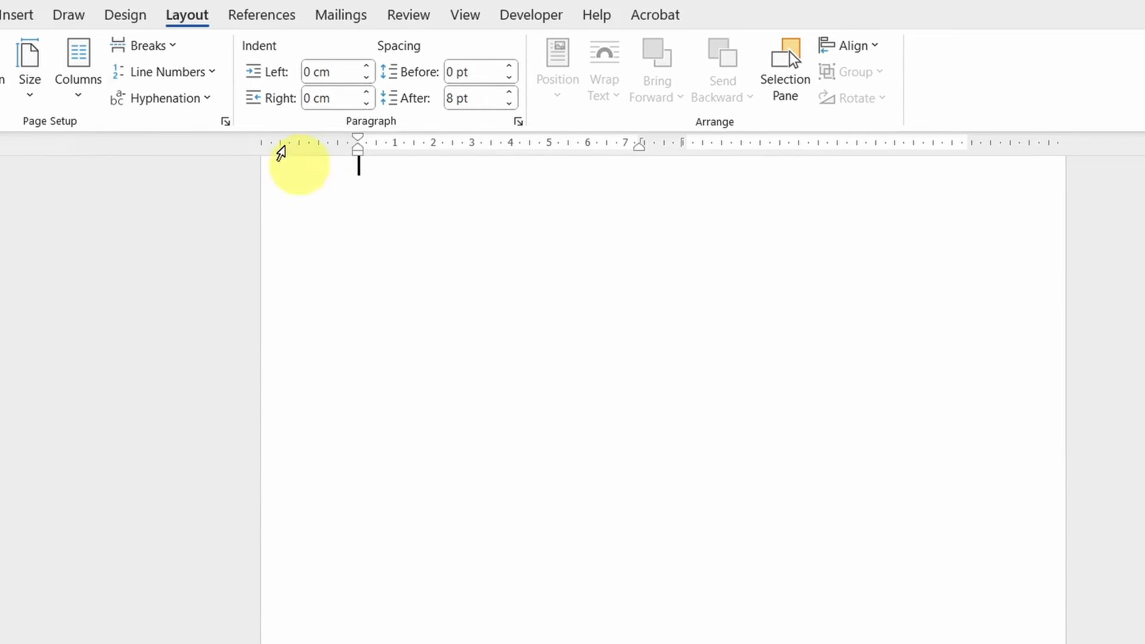
{"action": "left_click", "coordinate": [86, 83]}
{"action": "left_click", "coordinate": [131, 138]}
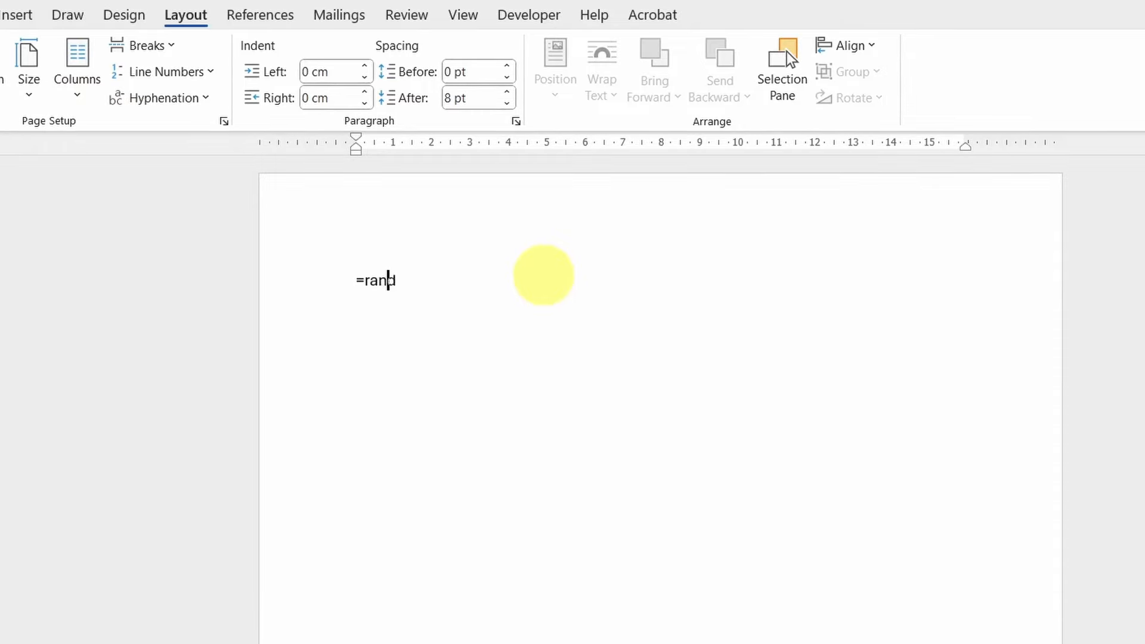
Generate sample paragraphs in the empty document with =rand() and look over the text.
{"action": "type", "text": ")"}
{"action": "key", "text": "Return"}
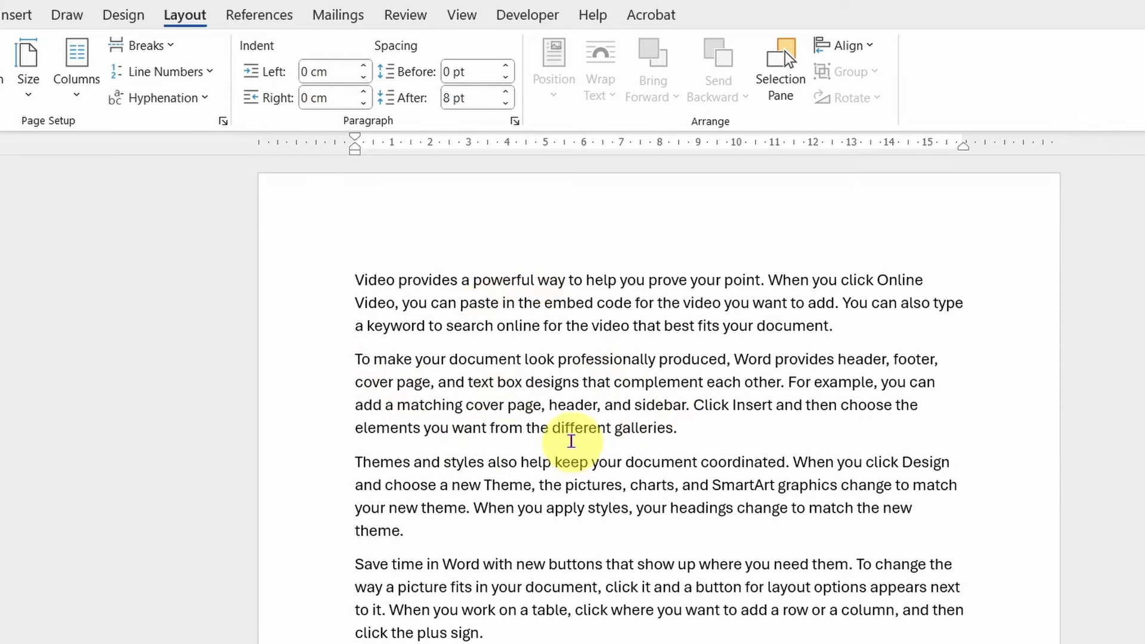
{"action": "scroll", "coordinate": [571, 442], "scroll_direction": "down", "scroll_amount": 1}
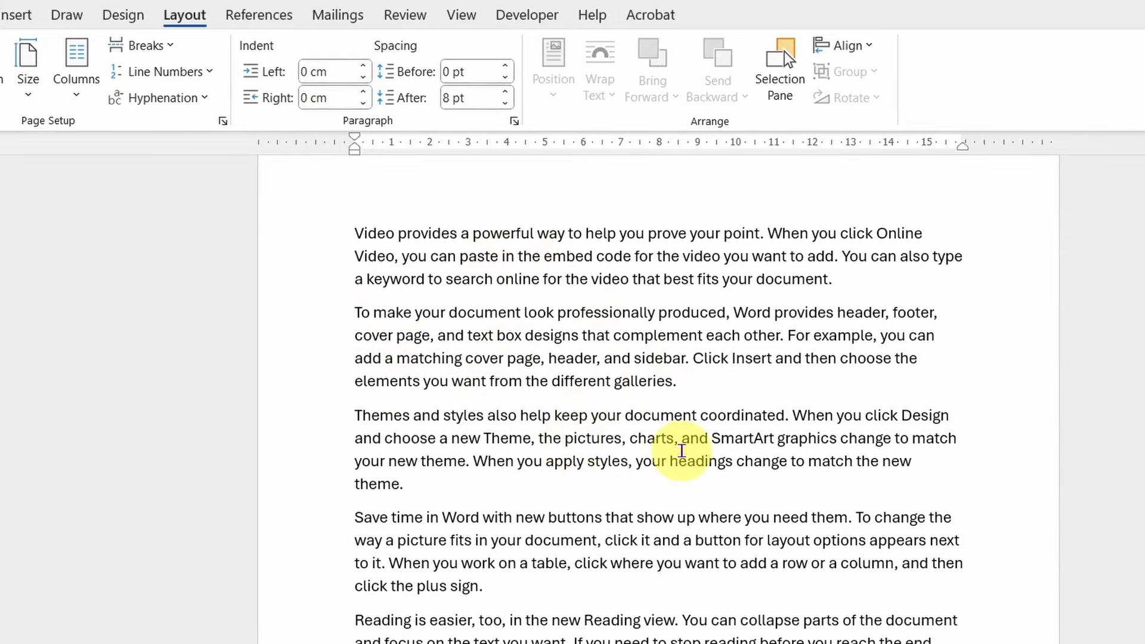
{"action": "scroll", "coordinate": [687, 438], "scroll_direction": "up", "scroll_amount": 1}
Try a paragraph break before "For example" in the second paragraph, and remove it.
{"action": "left_click", "coordinate": [787, 382]}
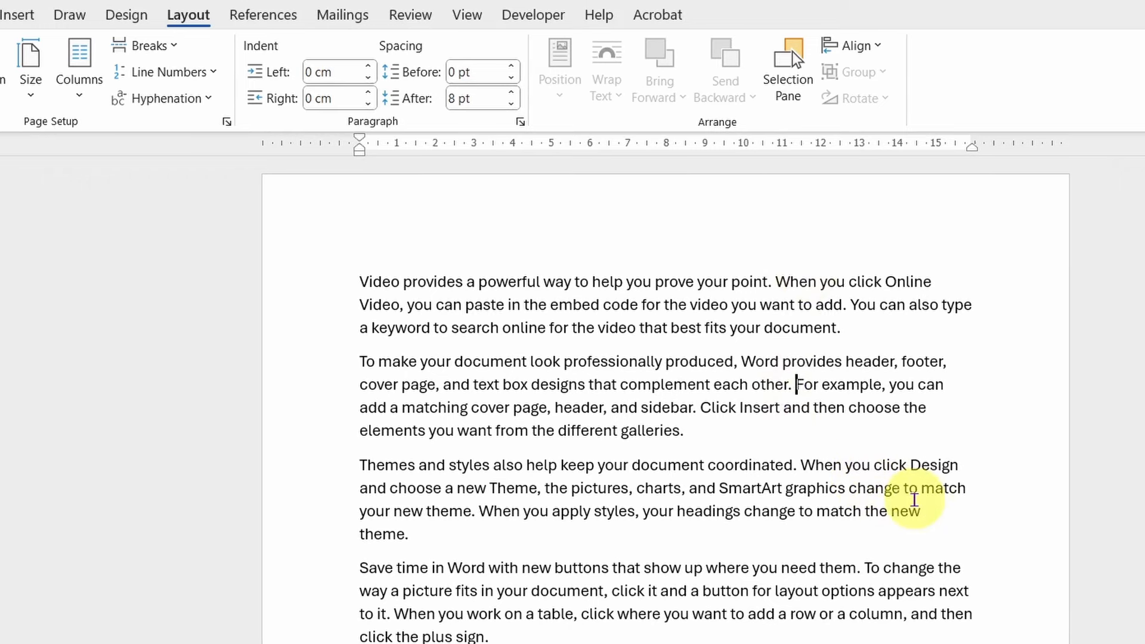
{"action": "key", "text": "Return"}
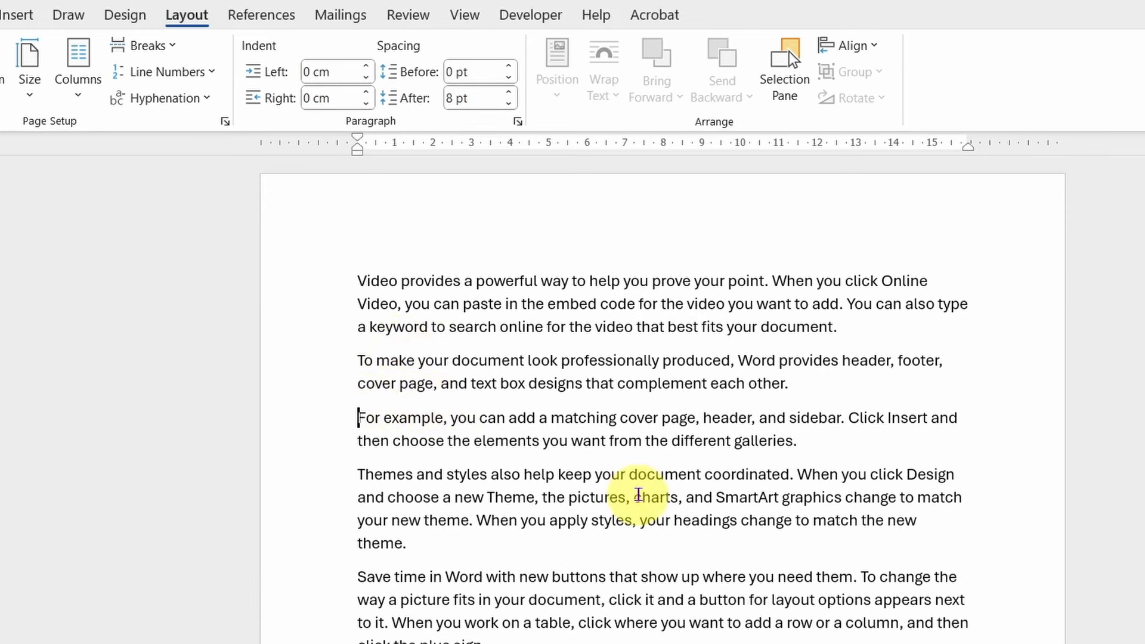
{"action": "key", "text": "BackSpace"}
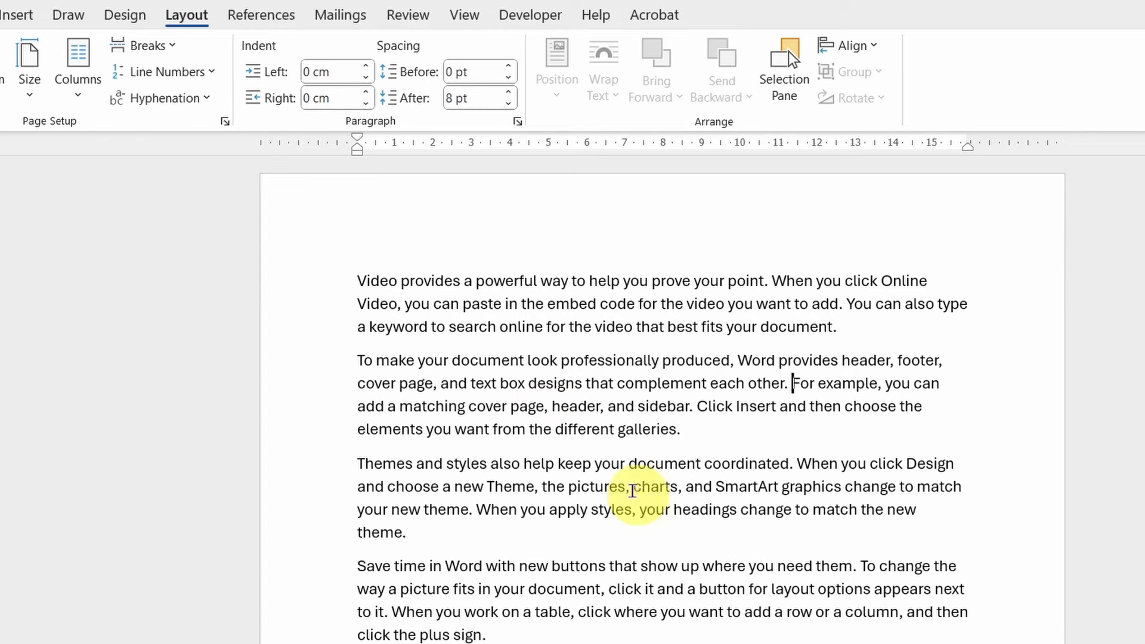
Insert a text wrapping break before "For example" in the second paragraph.
{"action": "left_click", "coordinate": [171, 54]}
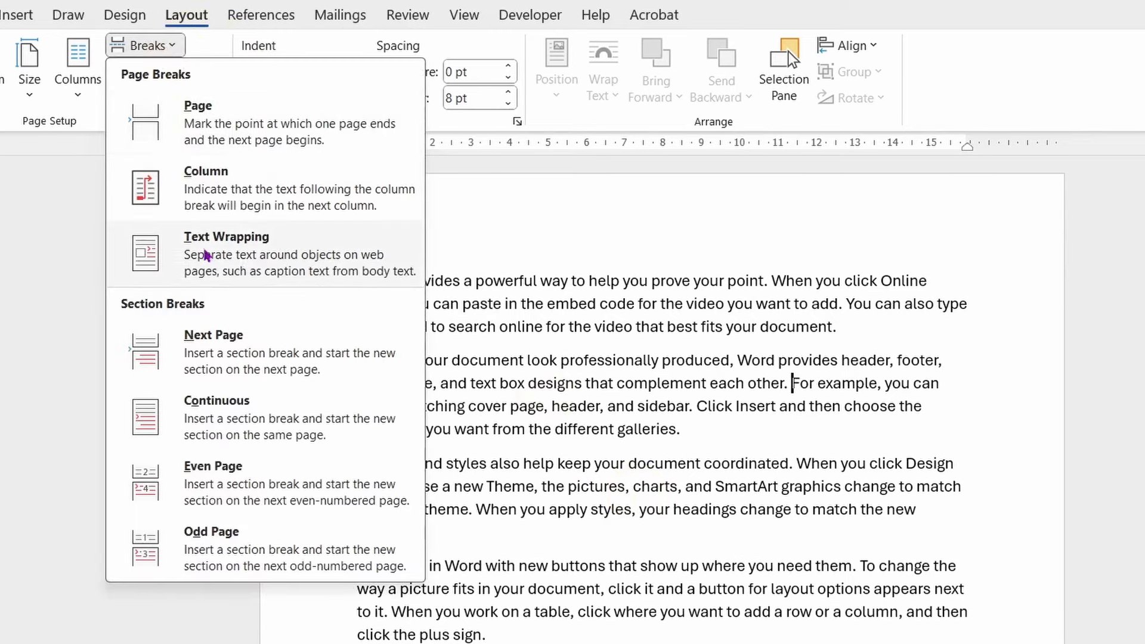
{"action": "left_click", "coordinate": [272, 256]}
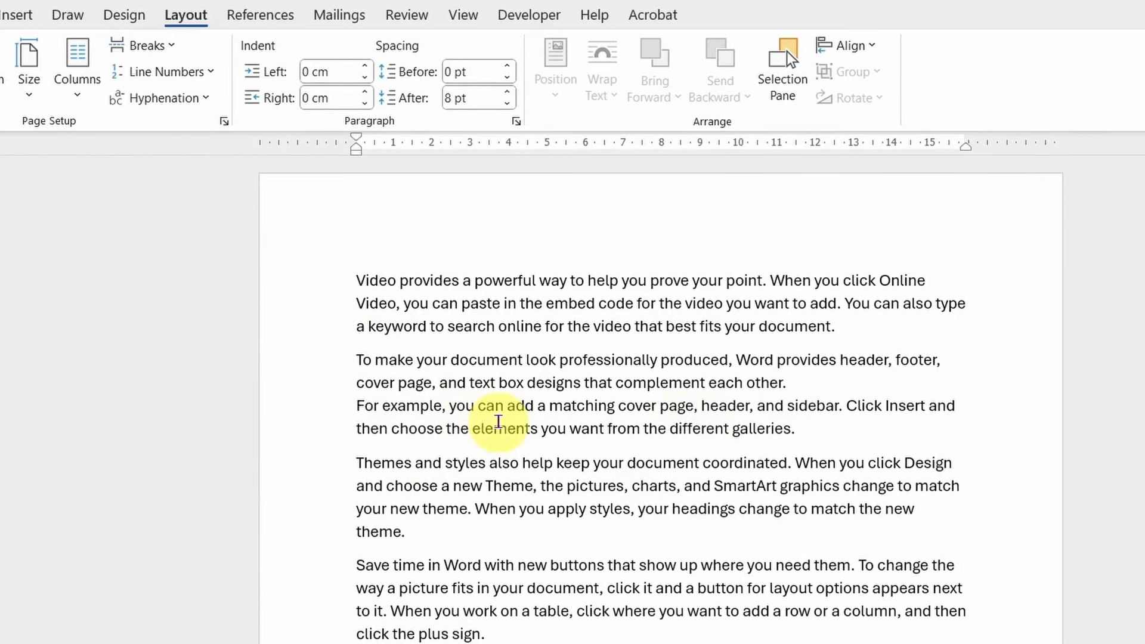
{"action": "left_click", "coordinate": [149, 47]}
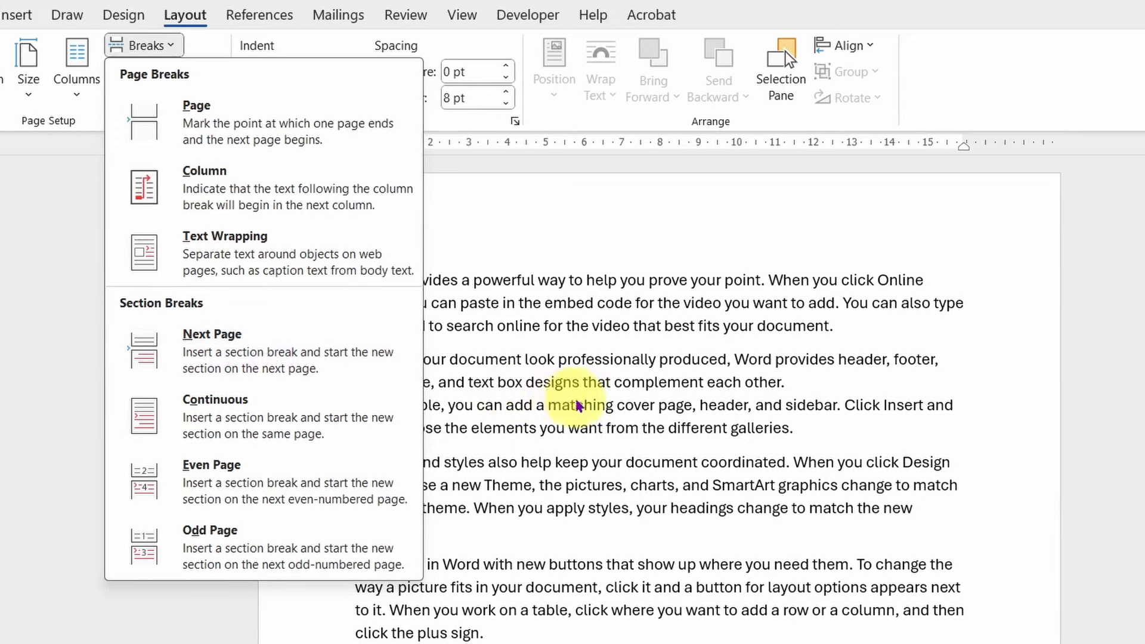
{"action": "left_click", "coordinate": [595, 406]}
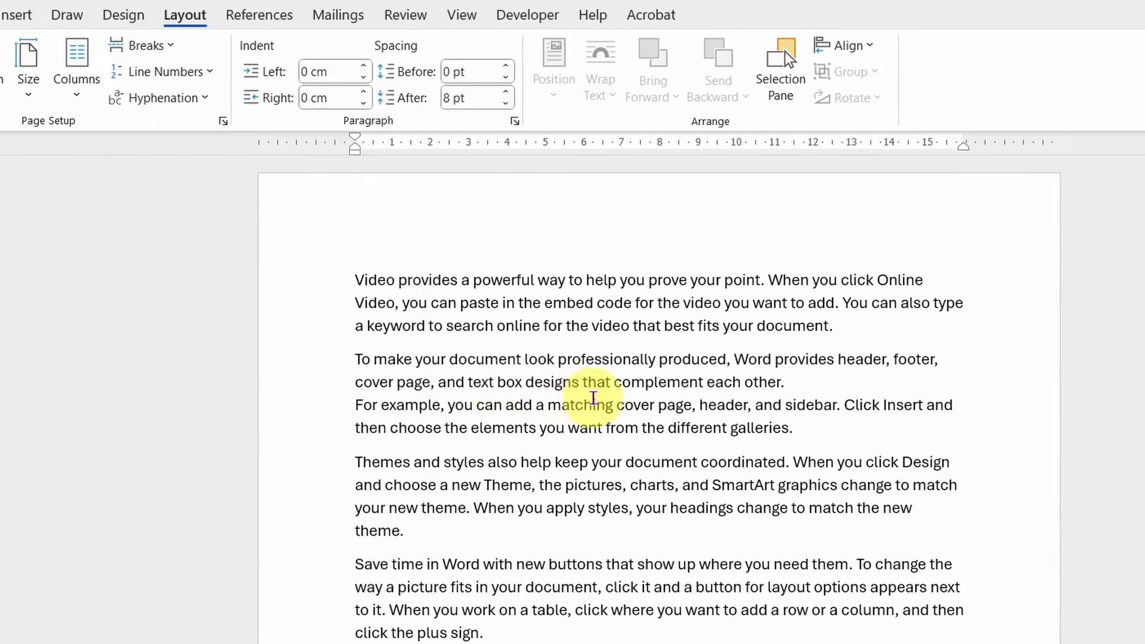
Show multiple pages side by side, zoomed out enough to view the text page together with the blank pages.
{"action": "scroll", "coordinate": [651, 448], "scroll_direction": "down", "scroll_amount": 7}
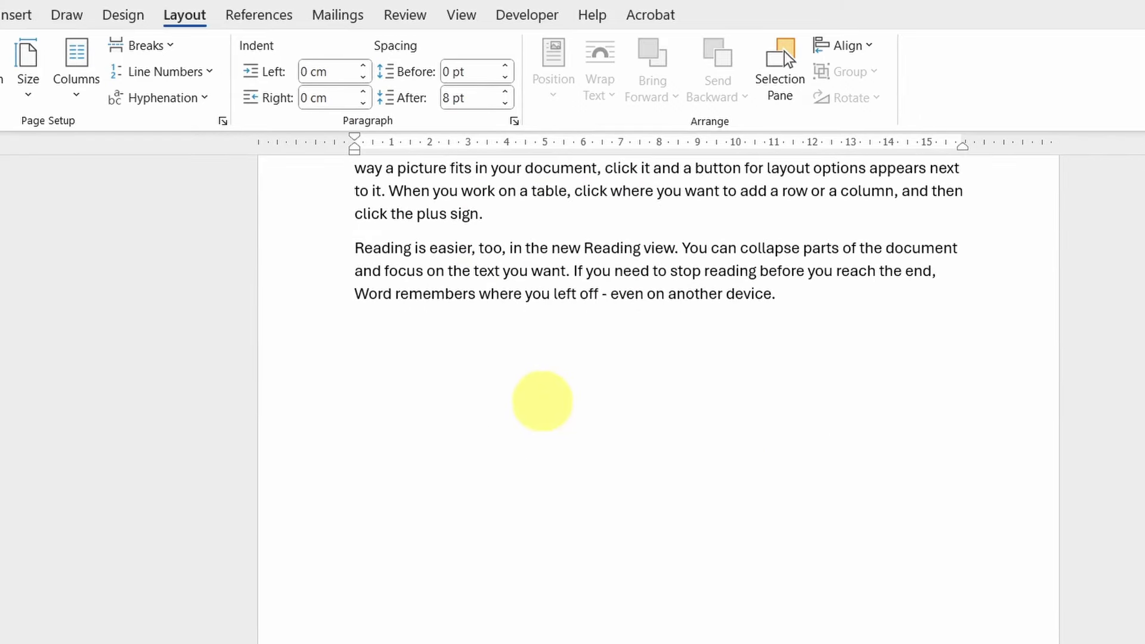
{"action": "scroll", "coordinate": [543, 401], "scroll_direction": "down", "scroll_amount": 3}
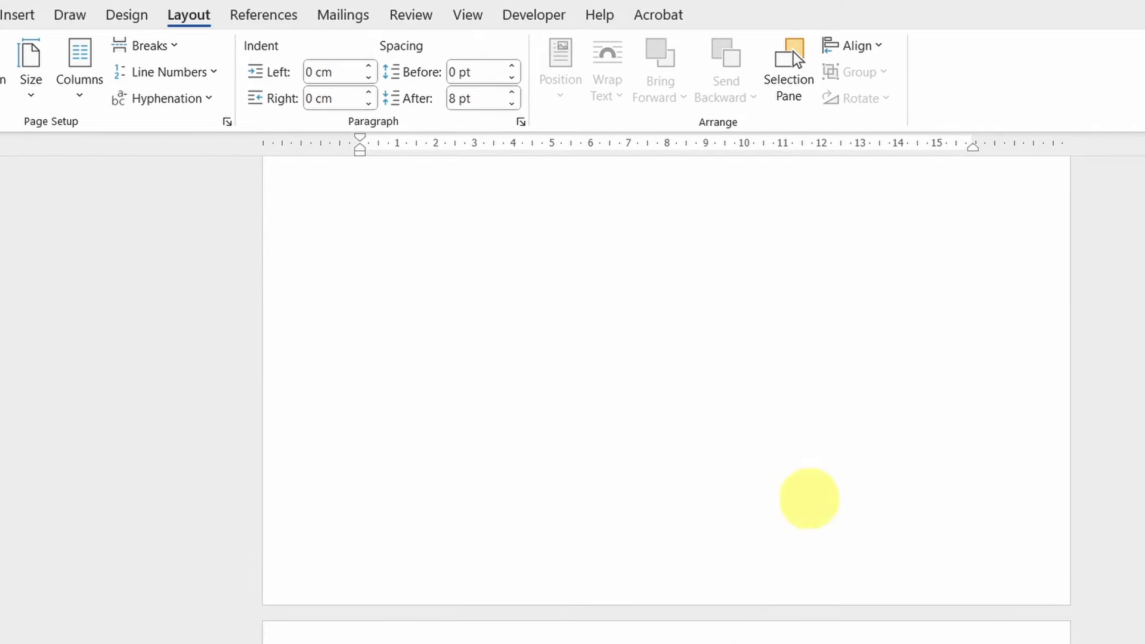
{"action": "left_click", "coordinate": [477, 16]}
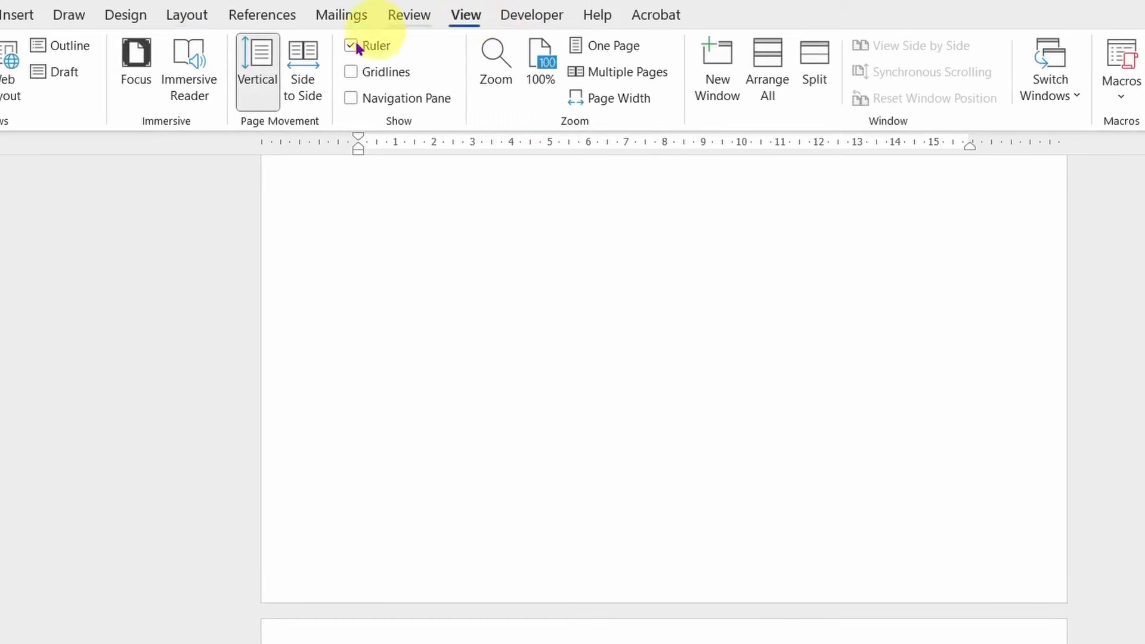
{"action": "left_click", "coordinate": [638, 77]}
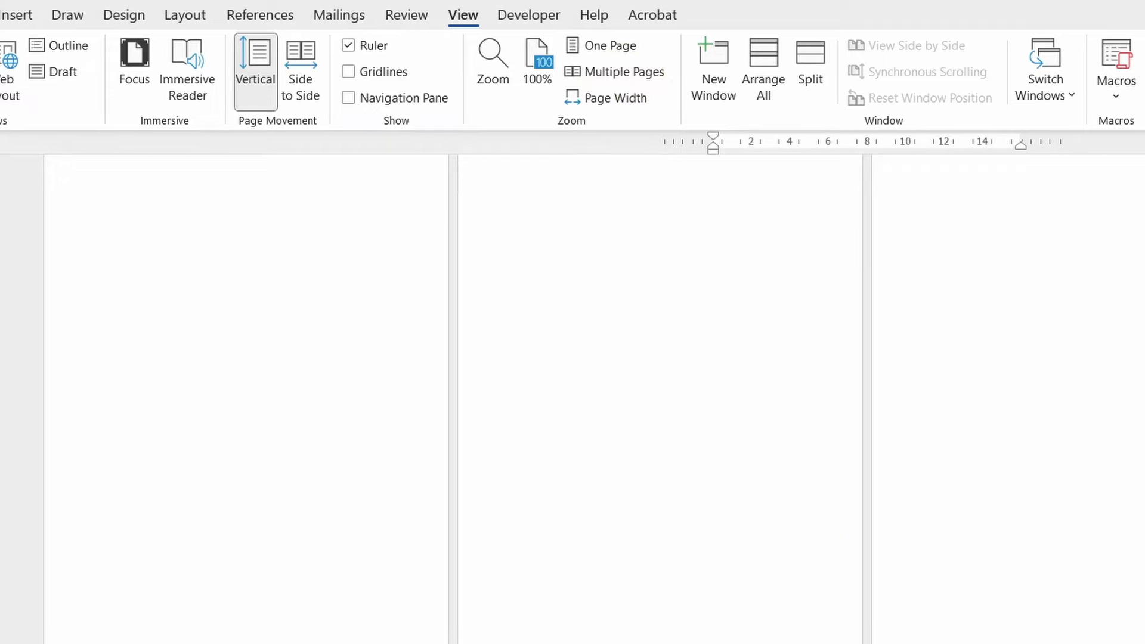
{"action": "scroll", "coordinate": [572, 394], "scroll_direction": "up", "scroll_amount": 5}
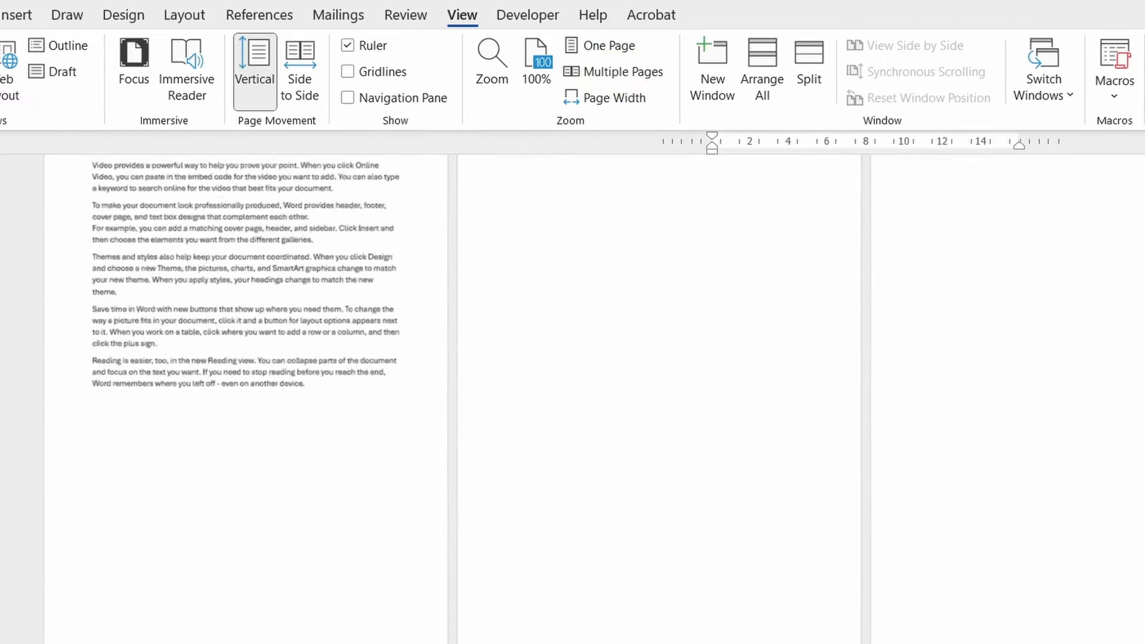
{"action": "scroll", "coordinate": [573, 394], "scroll_direction": "down", "scroll_amount": 5}
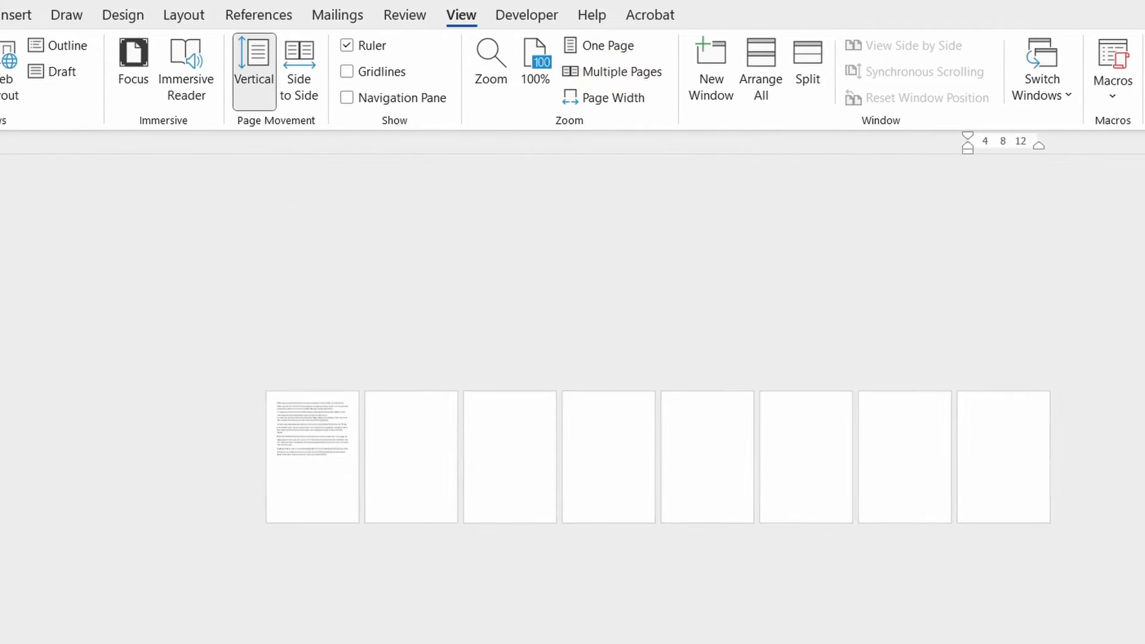
{"action": "scroll", "coordinate": [946, 404], "scroll_direction": "up", "scroll_amount": 3}
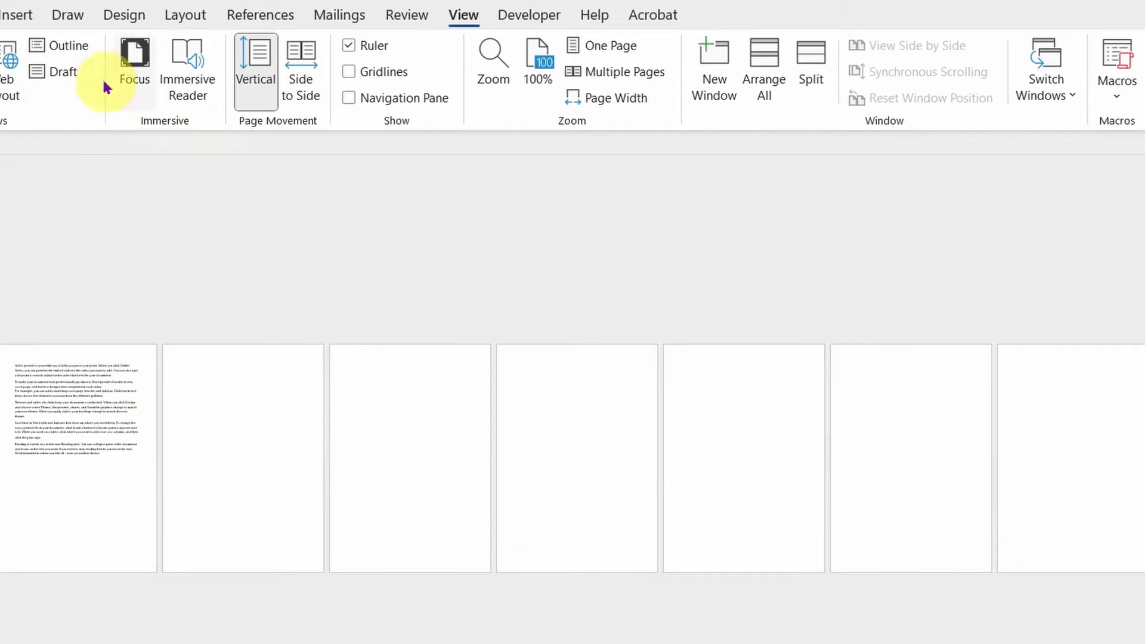
Insert a Blank header and replace its placeholder with "Ms word".
{"action": "left_click", "coordinate": [15, 15]}
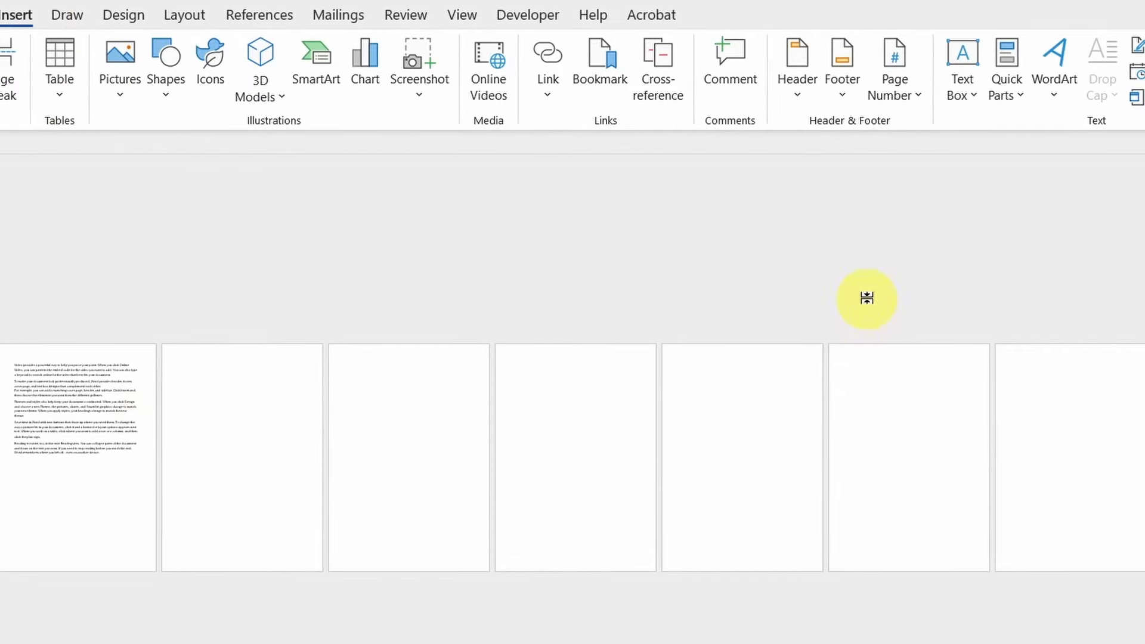
{"action": "left_click", "coordinate": [790, 67]}
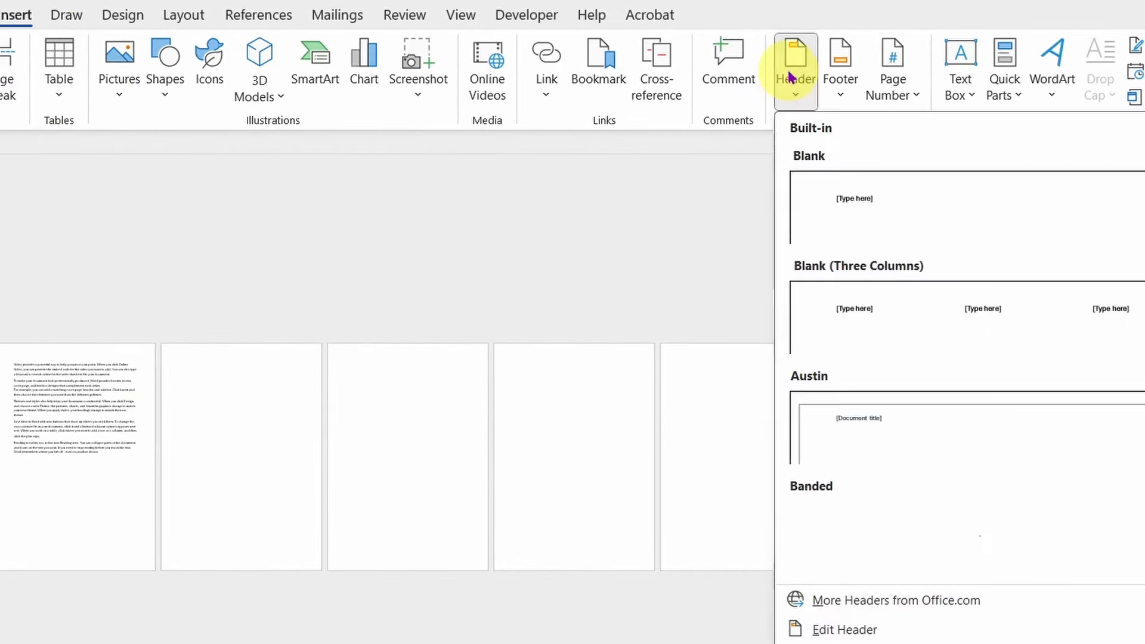
{"action": "left_click", "coordinate": [905, 209]}
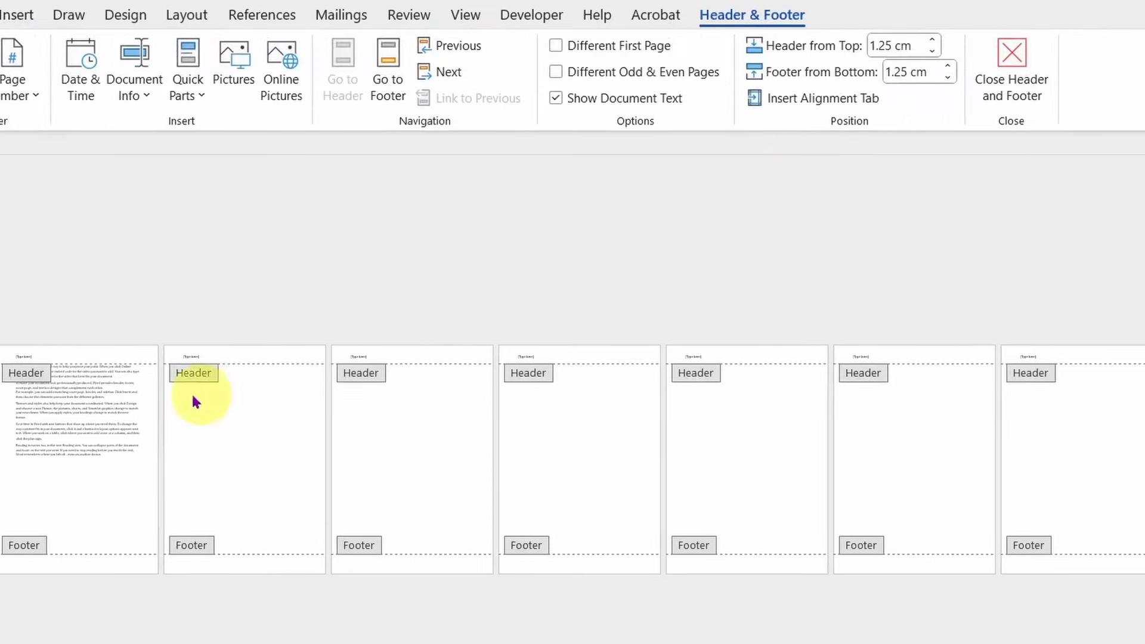
{"action": "left_click", "coordinate": [59, 352]}
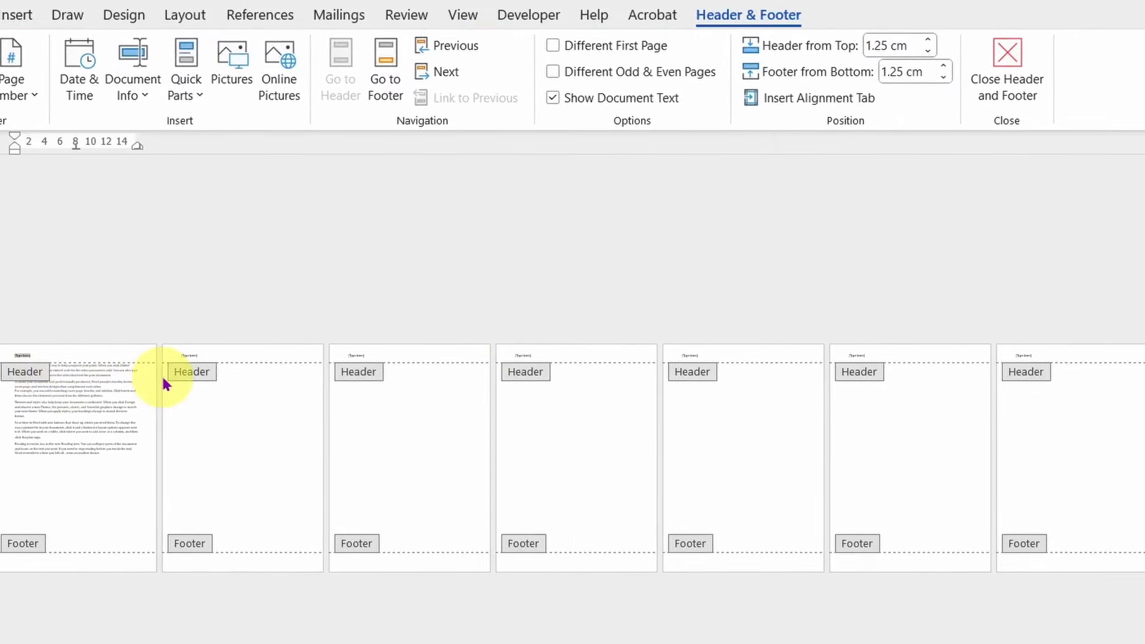
{"action": "key", "text": "Delete"}
{"action": "type", "text": "Ms word"}
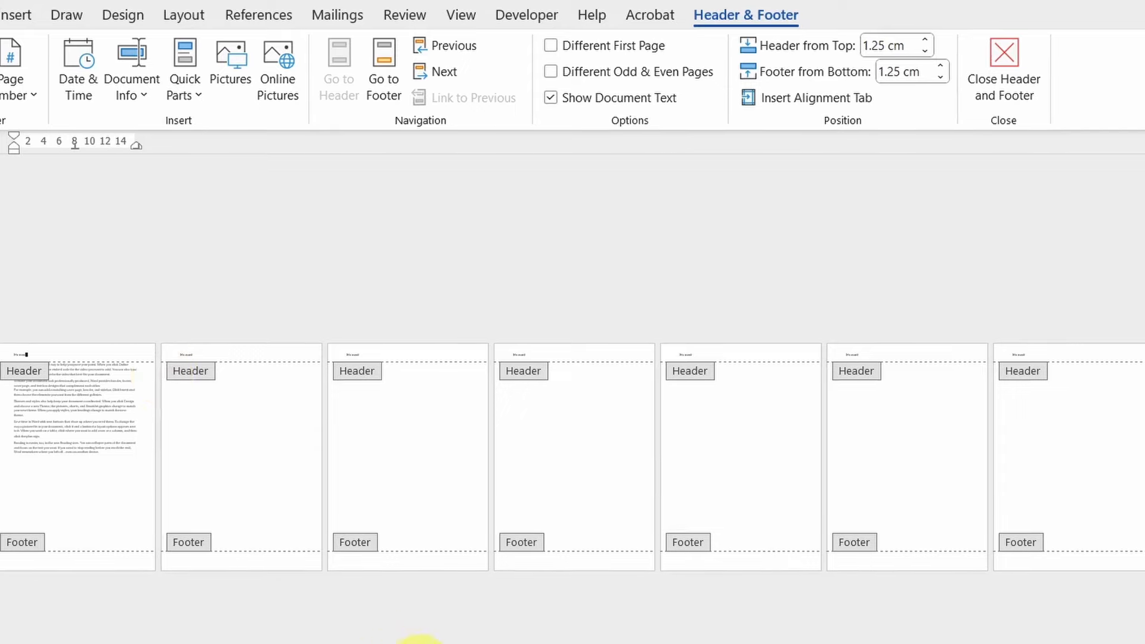
{"action": "left_click", "coordinate": [352, 563]}
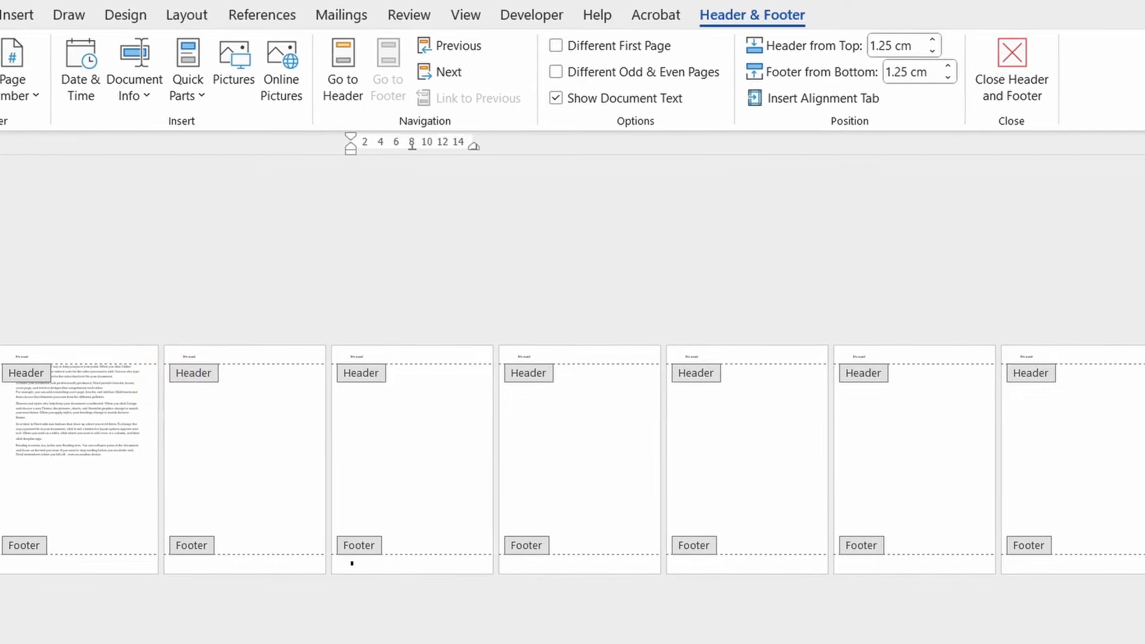
Check the header across the pages, leave header editing, and insert a Next Page section break so a new section starts on page 4.
{"action": "scroll", "coordinate": [573, 394], "scroll_direction": "up", "scroll_amount": 4}
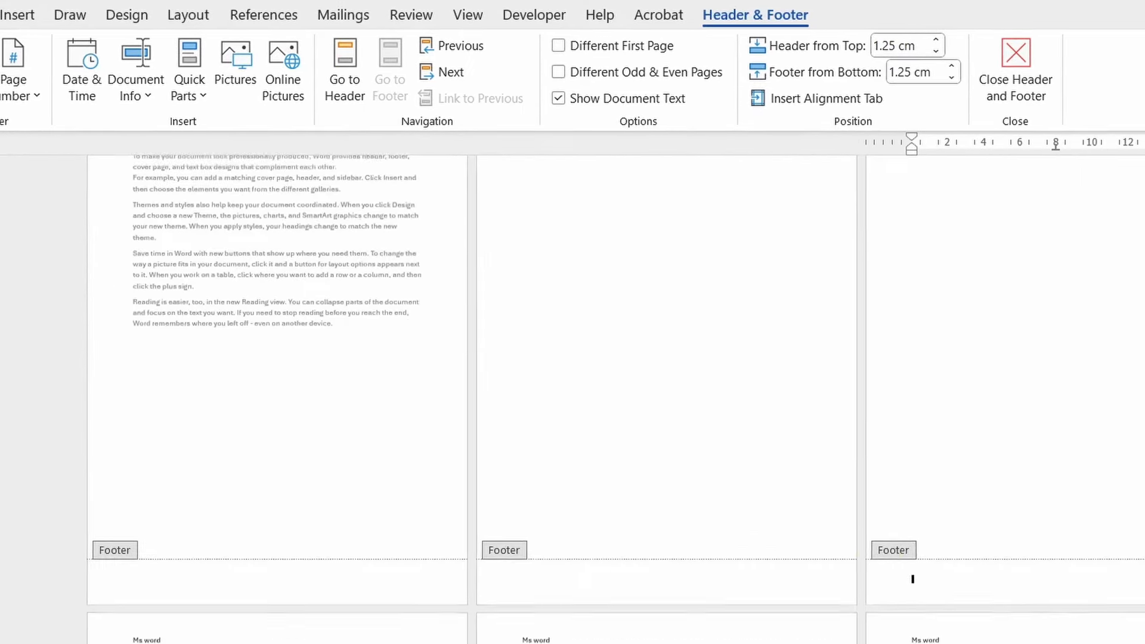
{"action": "scroll", "coordinate": [912, 579], "scroll_direction": "up", "scroll_amount": 2}
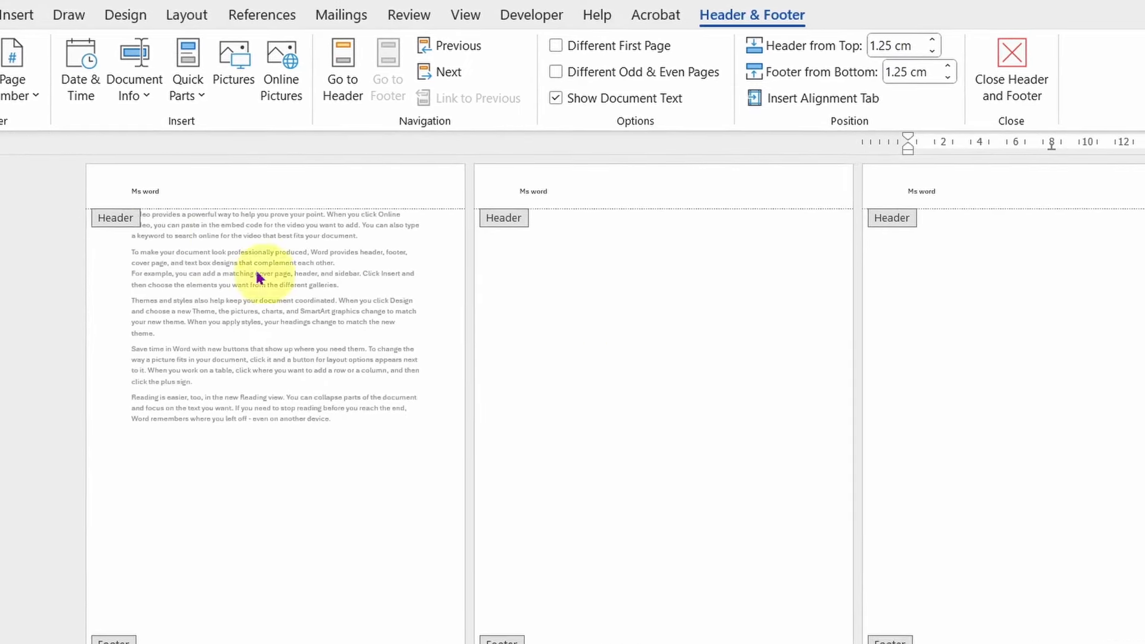
{"action": "scroll", "coordinate": [573, 394], "scroll_direction": "up", "scroll_amount": 2}
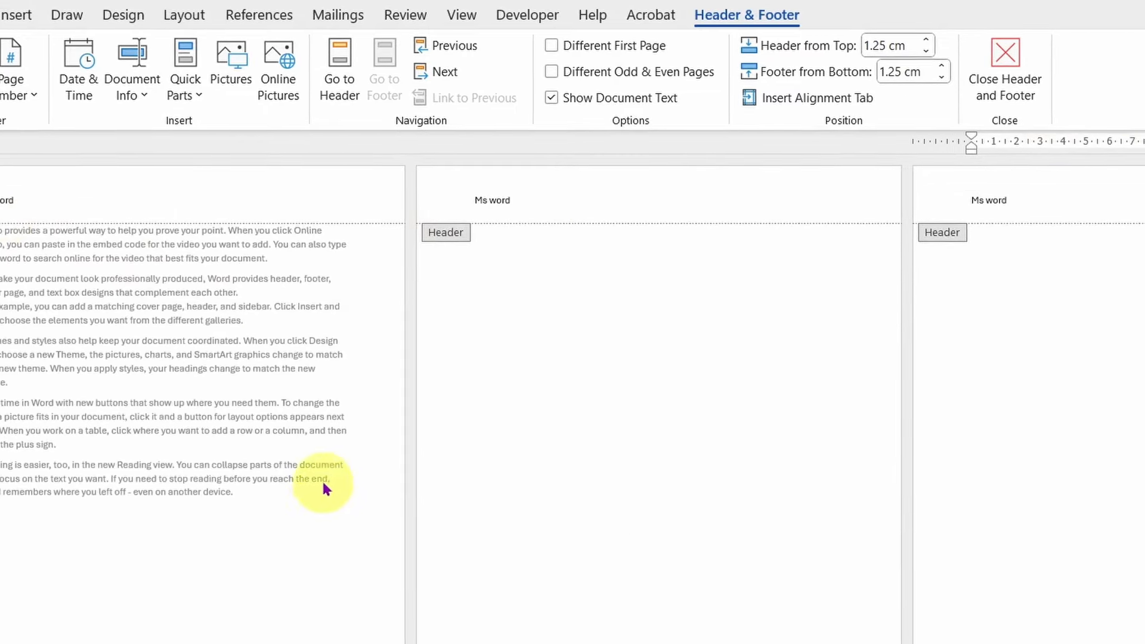
{"action": "scroll", "coordinate": [1141, 324], "scroll_direction": "down", "scroll_amount": 5}
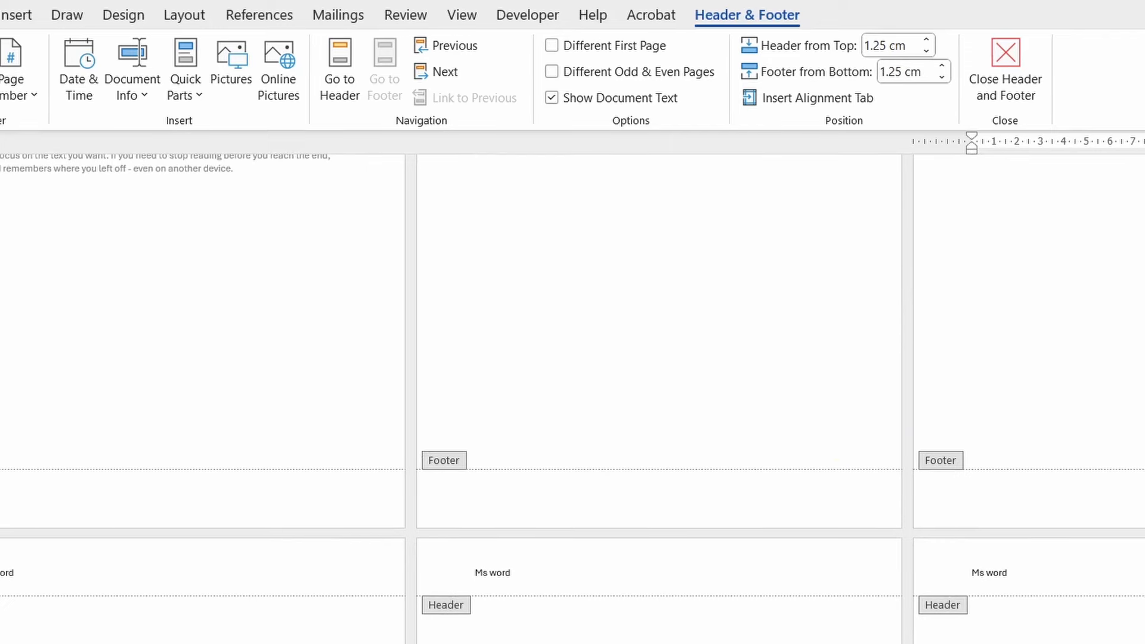
{"action": "double_click", "coordinate": [90, 640]}
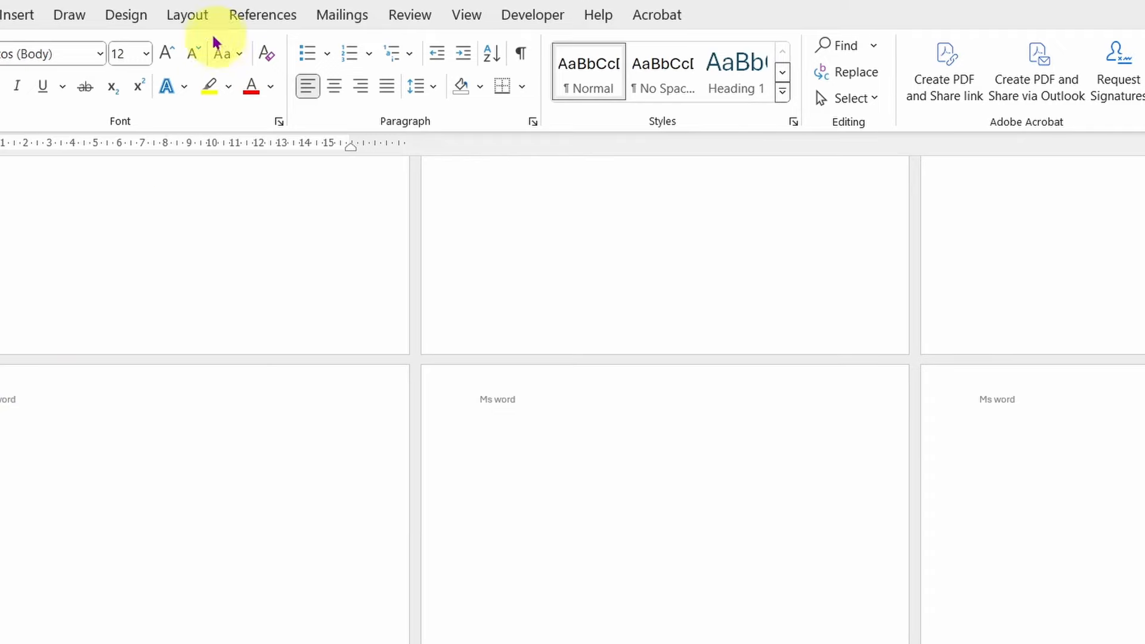
{"action": "left_click", "coordinate": [197, 18]}
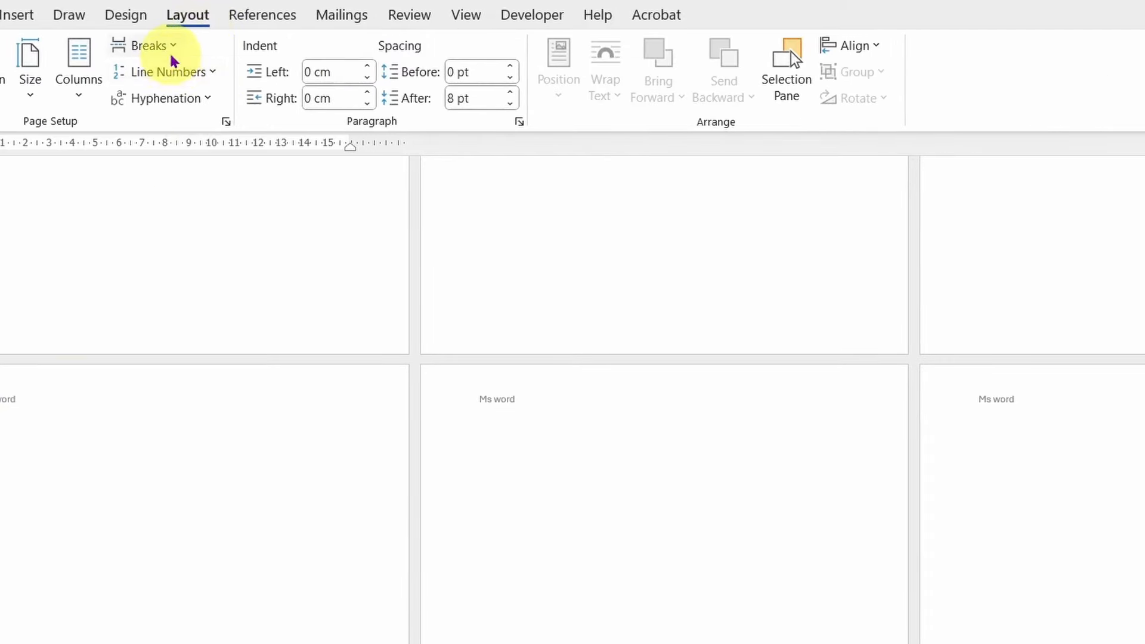
{"action": "left_click", "coordinate": [172, 48]}
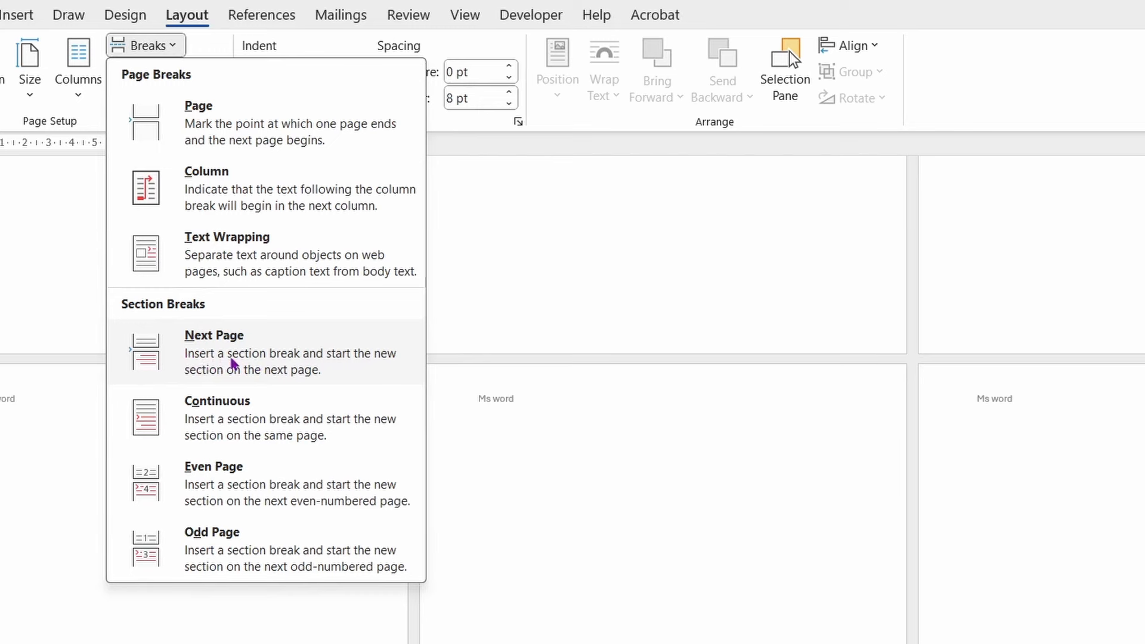
{"action": "left_click", "coordinate": [273, 355]}
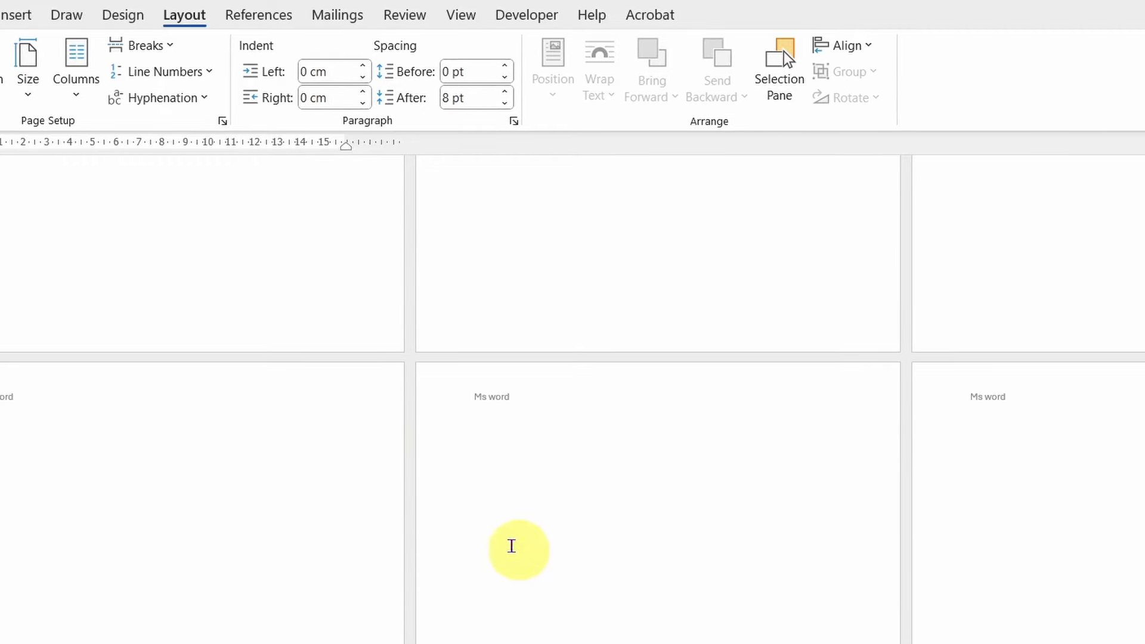
Open the Section 2 header on page 4 for editing and select its "Ms word" text.
{"action": "left_click", "coordinate": [18, 15]}
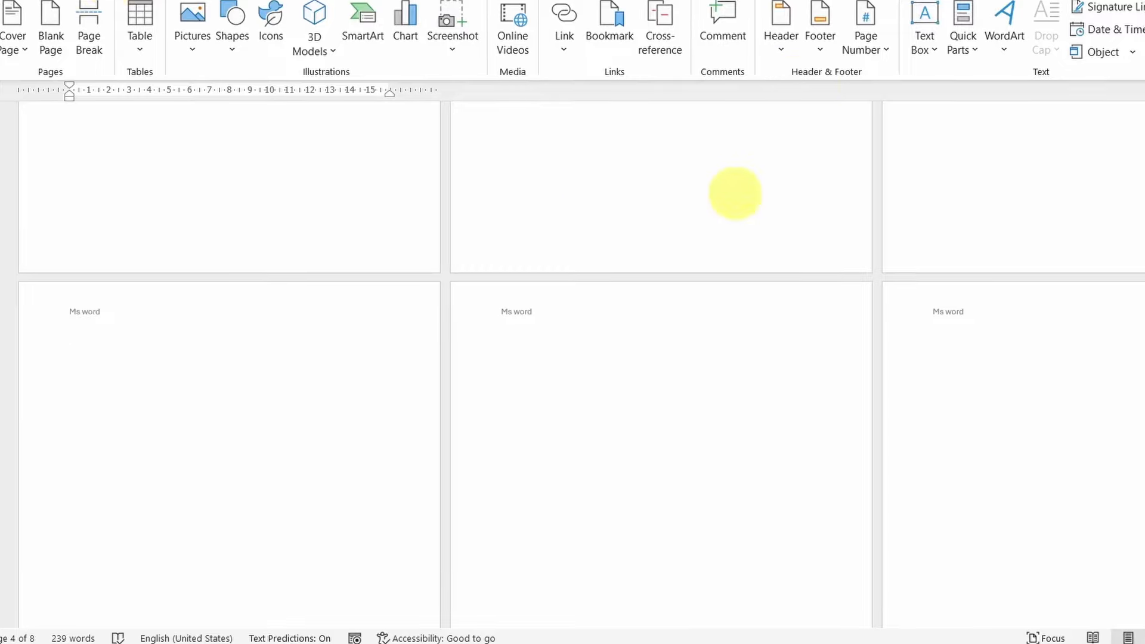
{"action": "left_click", "coordinate": [786, 41]}
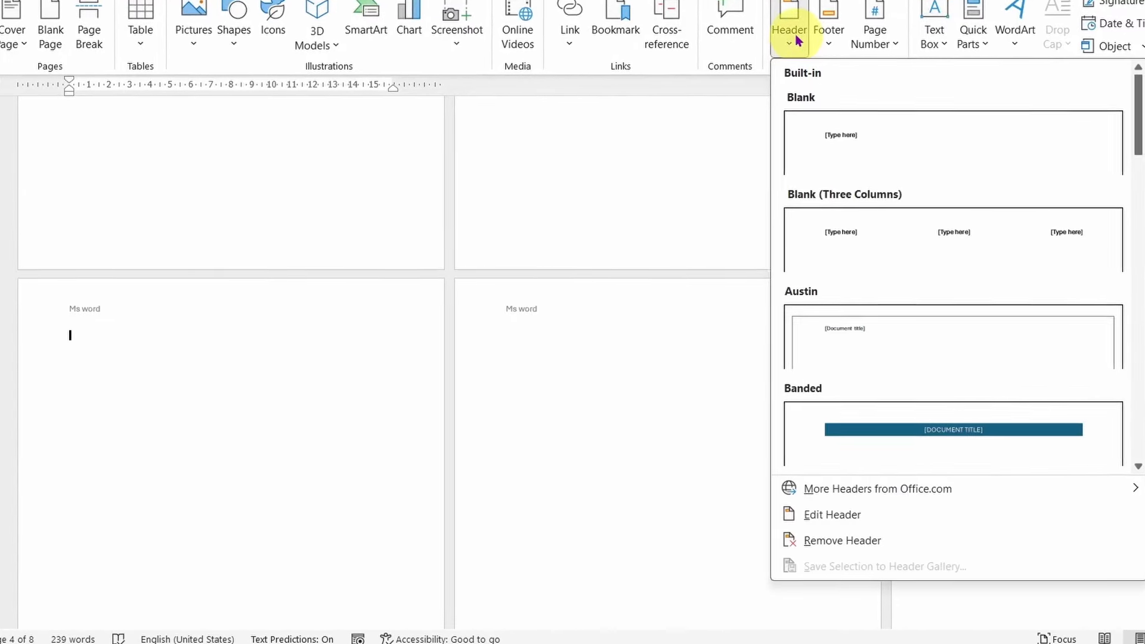
{"action": "left_click", "coordinate": [209, 431]}
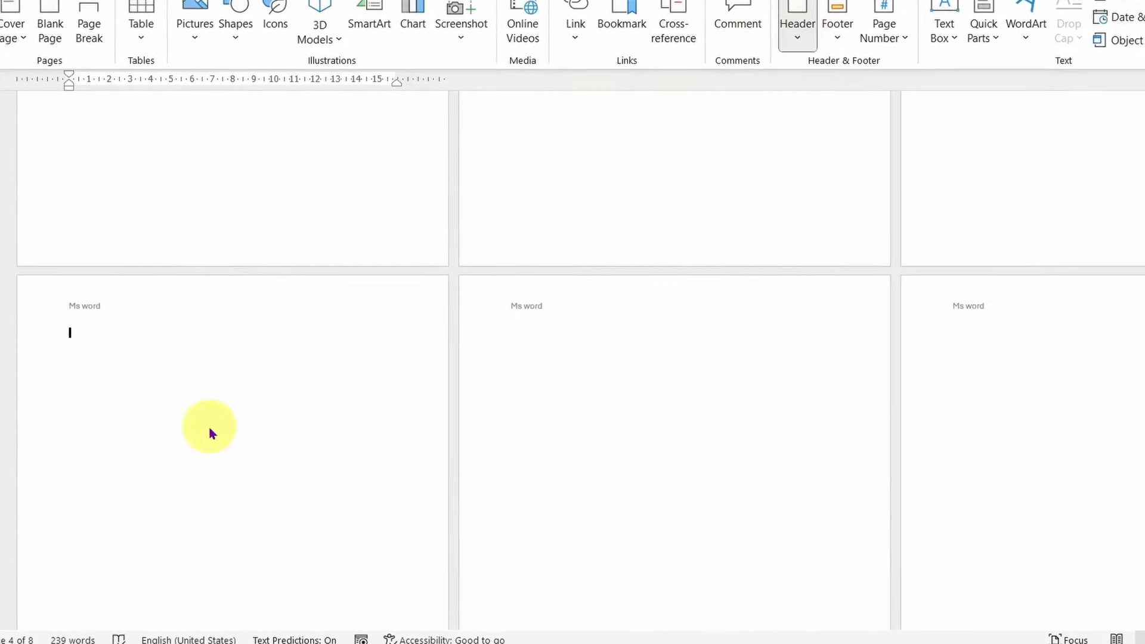
{"action": "triple_click", "coordinate": [84, 306]}
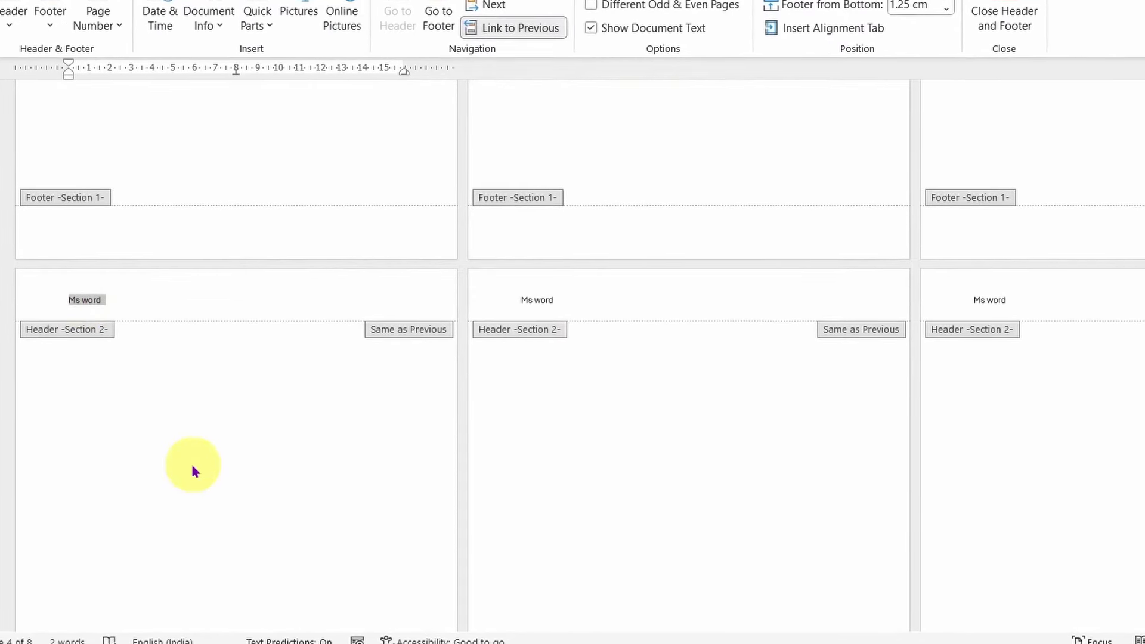
Compare the headers and section labels on the Section 1 and Section 2 pages, and leave header editing.
{"action": "scroll", "coordinate": [192, 470], "scroll_direction": "up", "scroll_amount": 8}
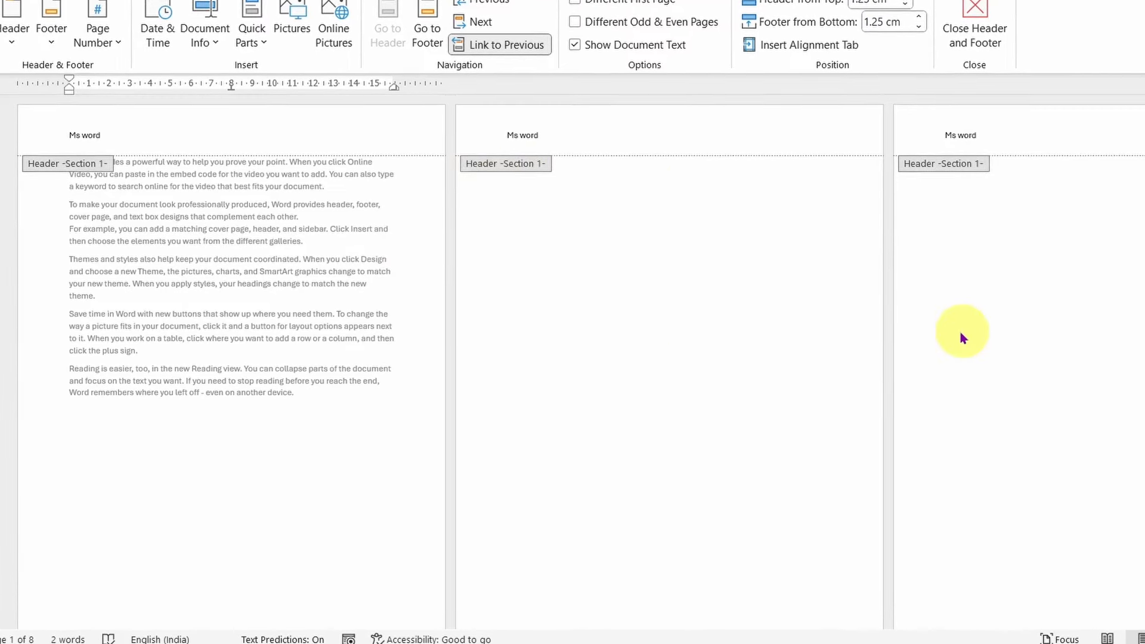
{"action": "scroll", "coordinate": [959, 332], "scroll_direction": "down", "scroll_amount": 3}
{"action": "scroll", "coordinate": [964, 334], "scroll_direction": "down", "scroll_amount": 4}
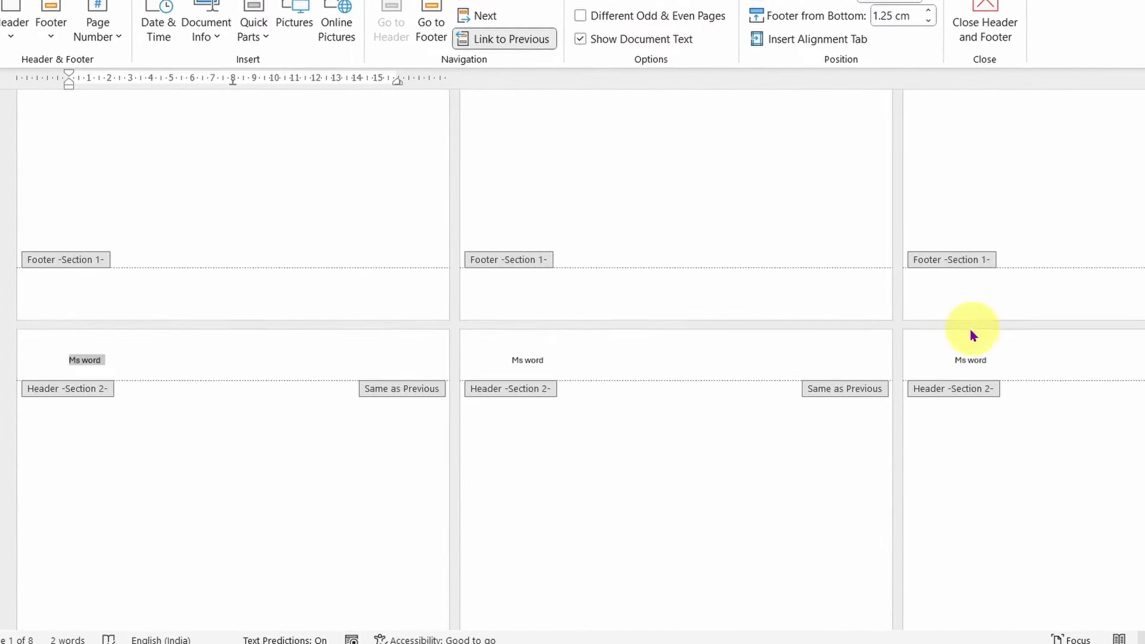
{"action": "scroll", "coordinate": [974, 331], "scroll_direction": "down", "scroll_amount": 1}
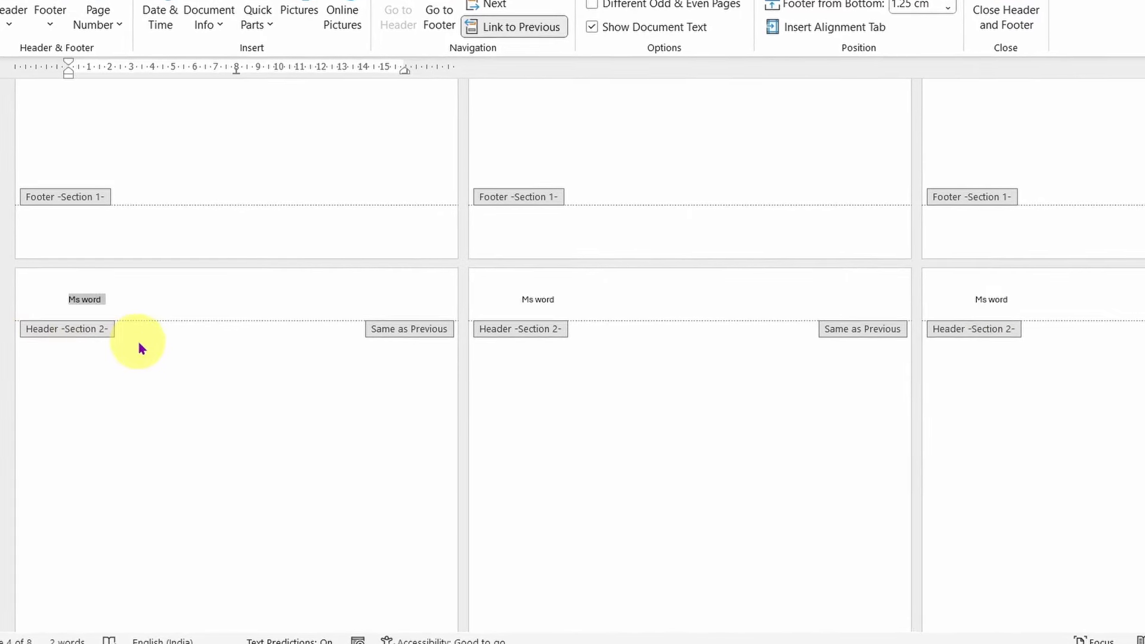
{"action": "scroll", "coordinate": [224, 436], "scroll_direction": "down", "scroll_amount": 10}
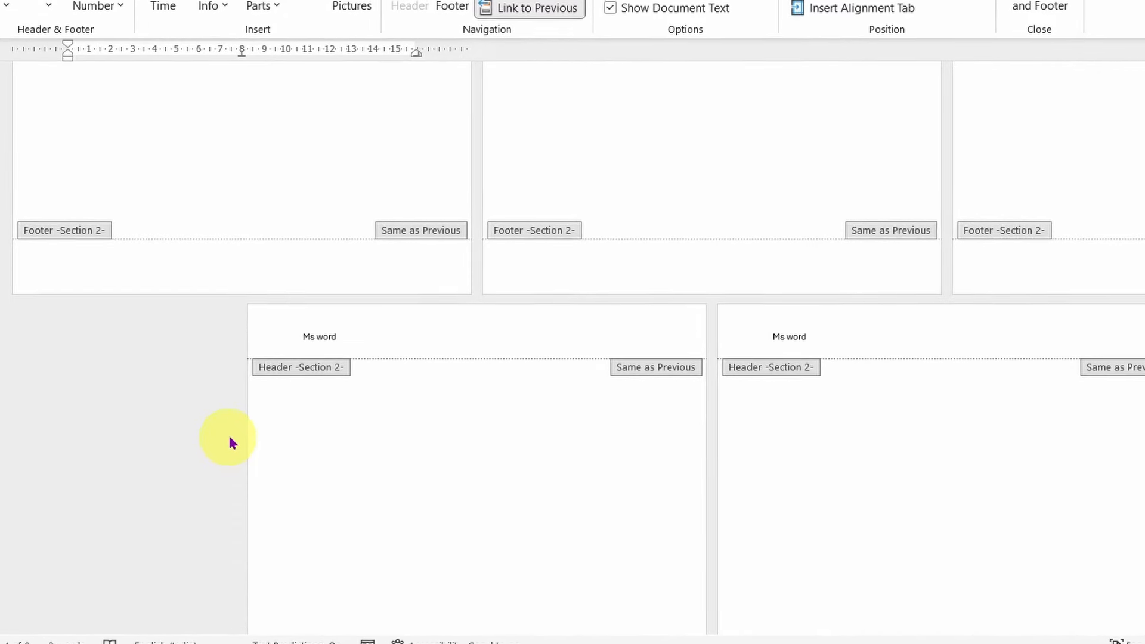
{"action": "scroll", "coordinate": [229, 440], "scroll_direction": "up", "scroll_amount": 2}
{"action": "scroll", "coordinate": [230, 439], "scroll_direction": "up", "scroll_amount": 5}
{"action": "double_click", "coordinate": [230, 439]}
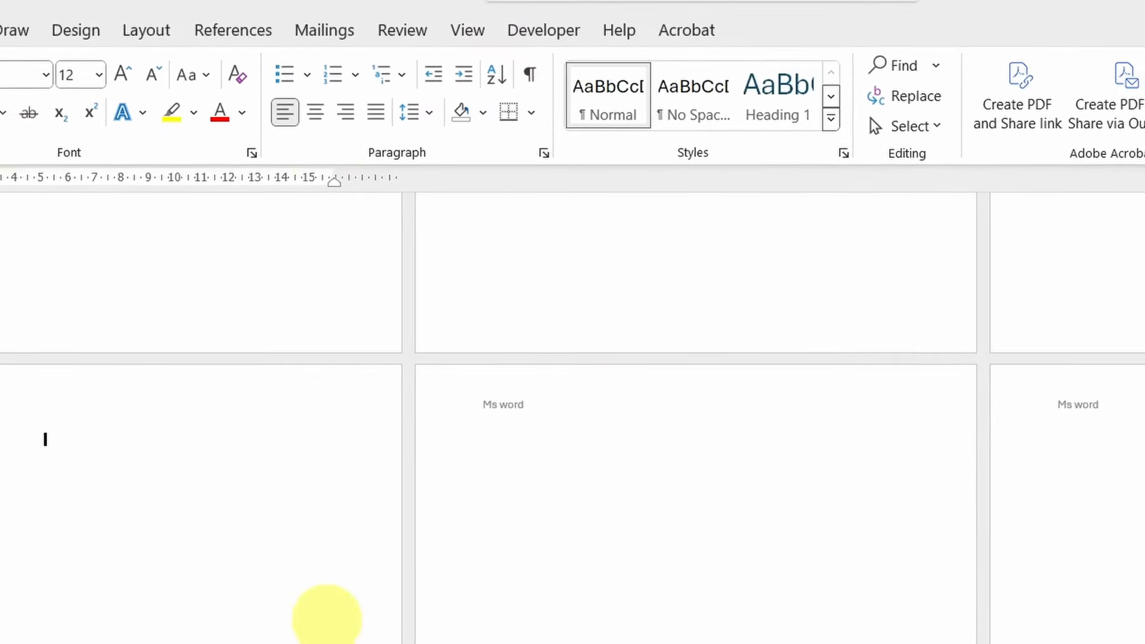
{"action": "left_click", "coordinate": [146, 28]}
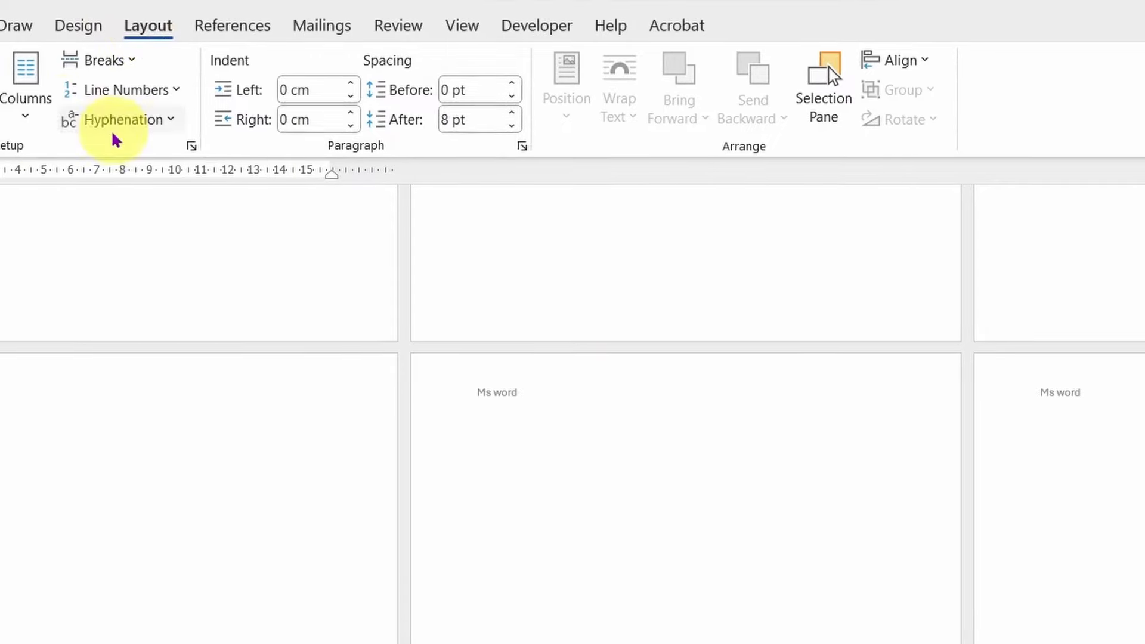
{"action": "left_click", "coordinate": [101, 59]}
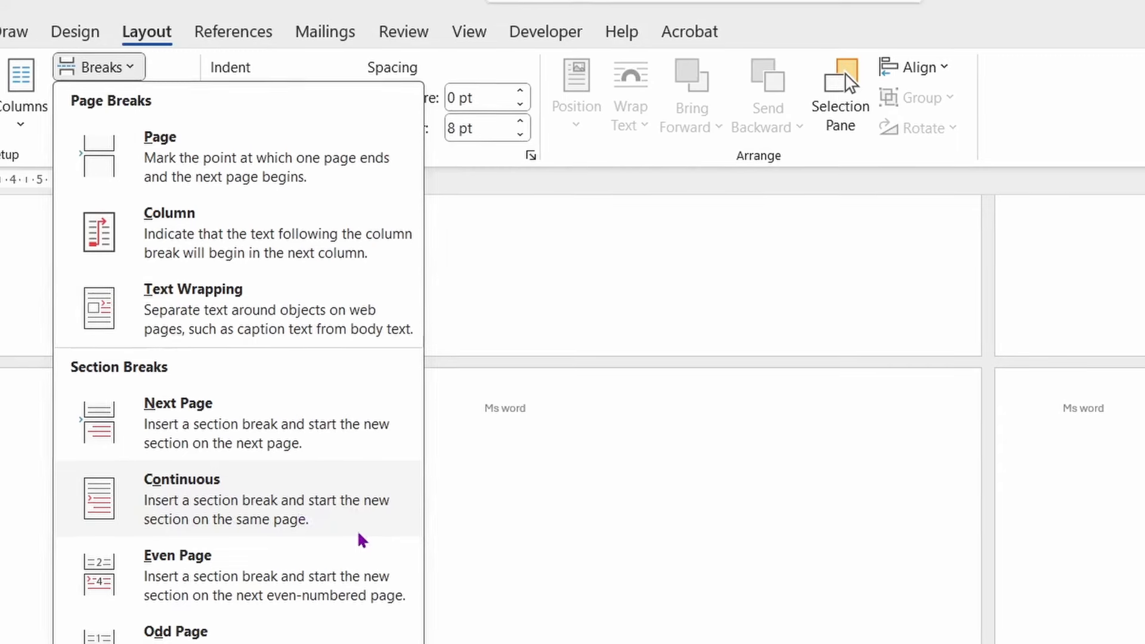
{"action": "left_click", "coordinate": [570, 593]}
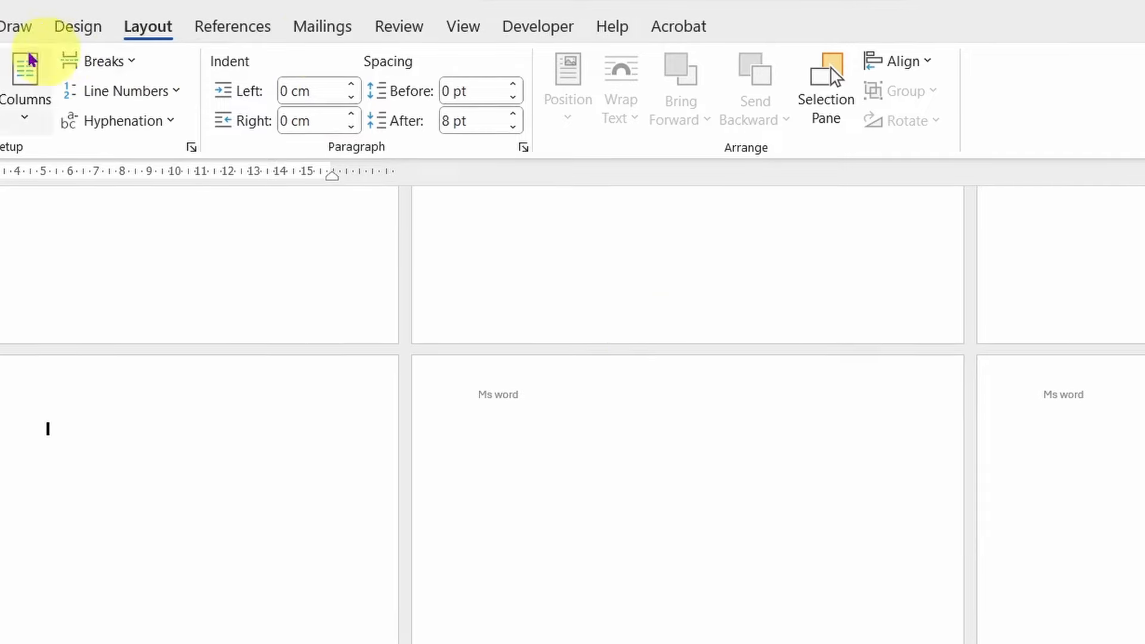
Switch to a single-page view and generate sample paragraphs with =rand() on the page.
{"action": "left_click", "coordinate": [470, 23]}
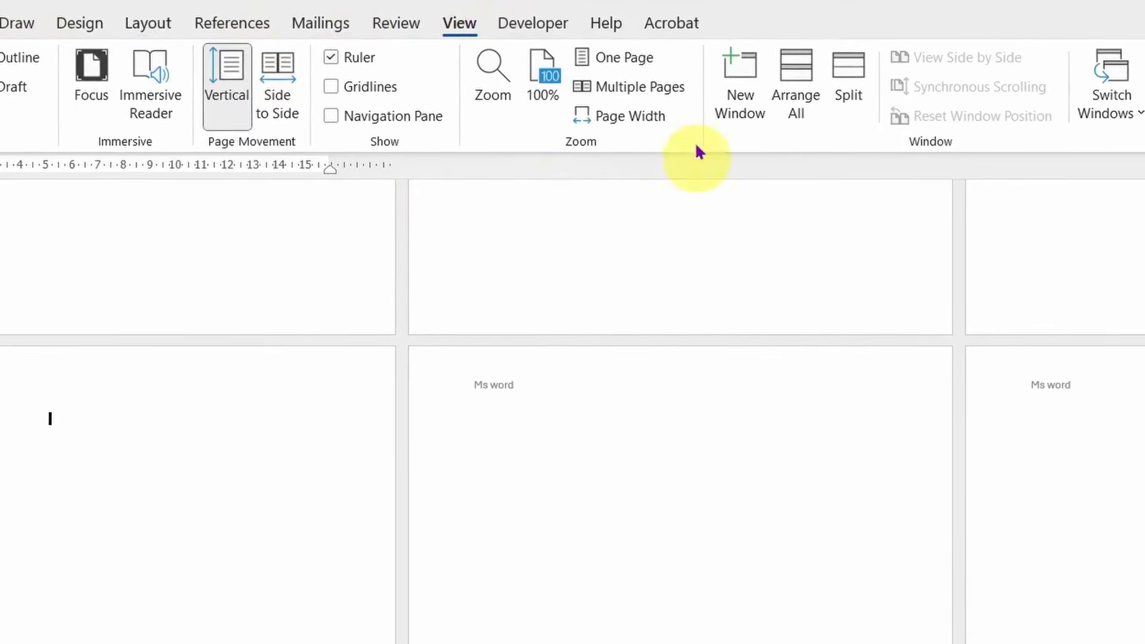
{"action": "left_click", "coordinate": [644, 59]}
{"action": "scroll", "coordinate": [692, 418], "scroll_direction": "up", "scroll_amount": 5}
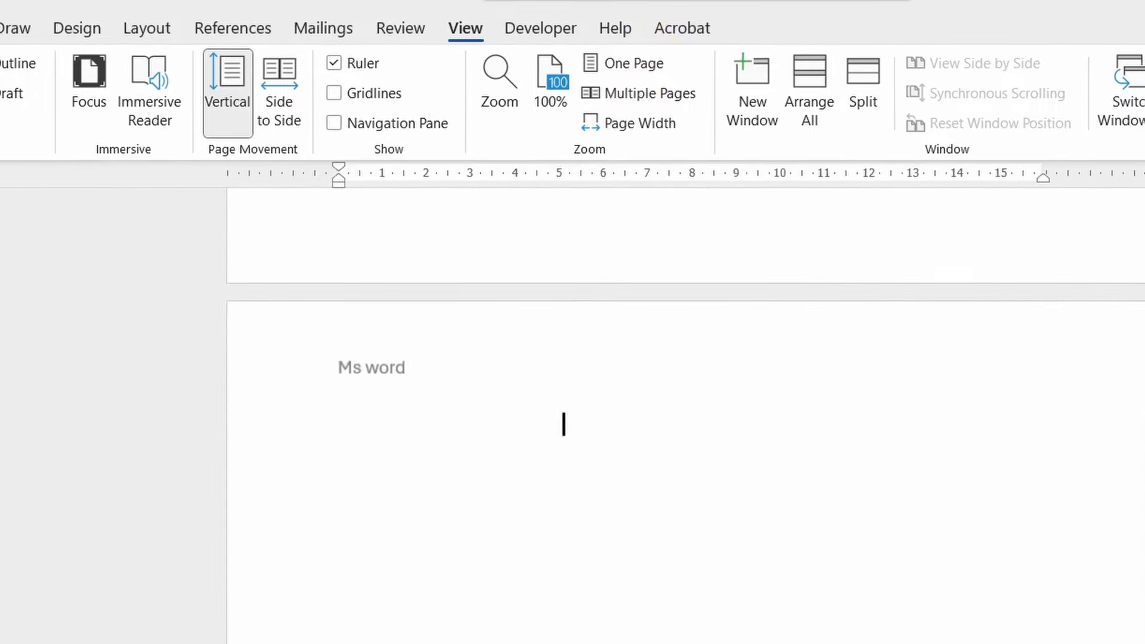
{"action": "scroll", "coordinate": [725, 513], "scroll_direction": "down", "scroll_amount": 5}
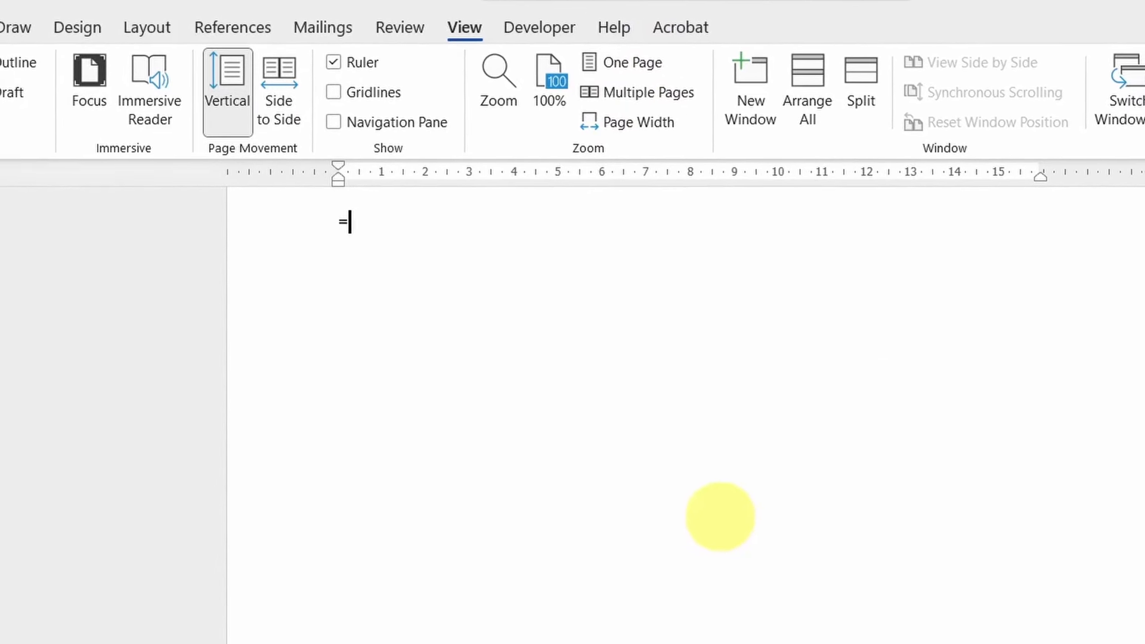
{"action": "type", "text": "nd()"}
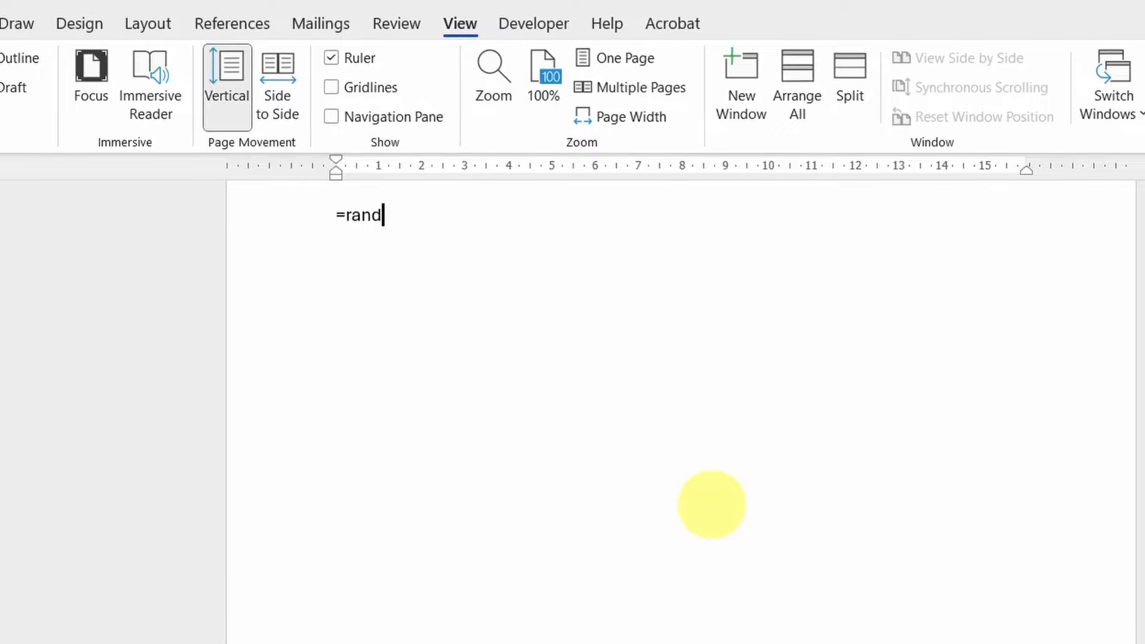
{"action": "key", "text": "Return"}
Insert a Continuous section break before the paragraph starting "Themes and styles".
{"action": "left_click", "coordinate": [147, 25]}
{"action": "left_click", "coordinate": [101, 67]}
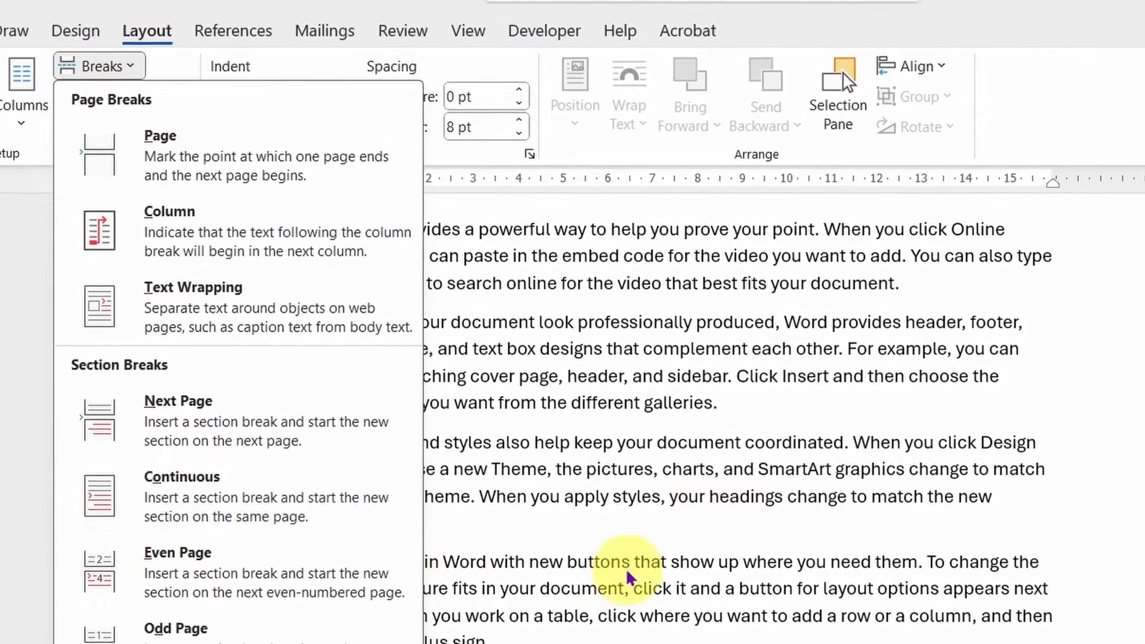
{"action": "left_click", "coordinate": [656, 544]}
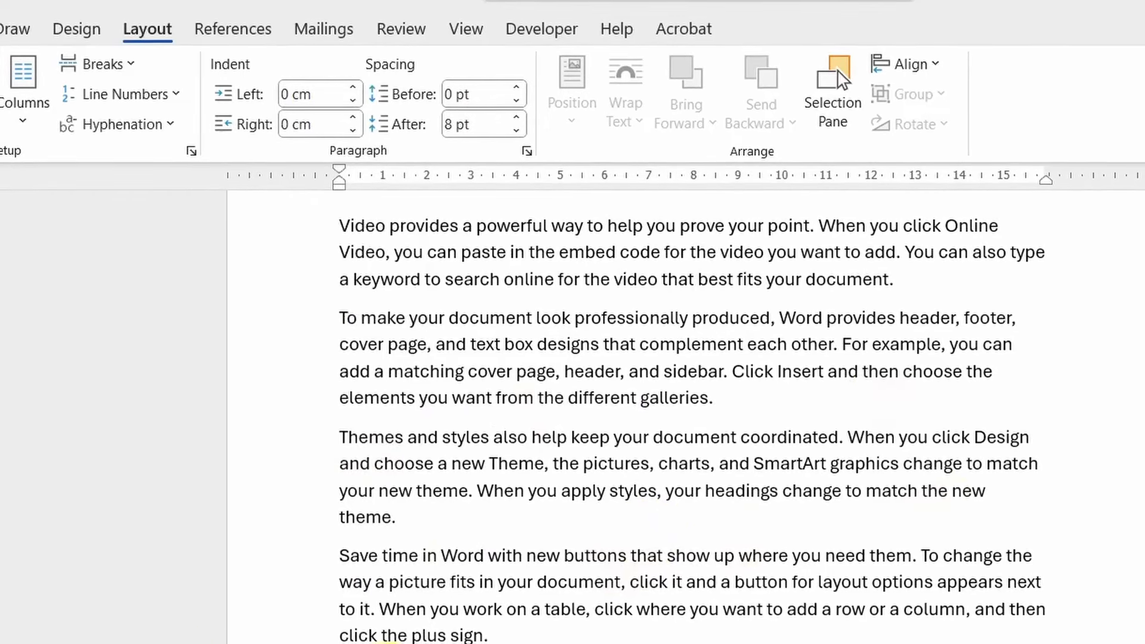
{"action": "scroll", "coordinate": [478, 374], "scroll_direction": "up", "scroll_amount": 2}
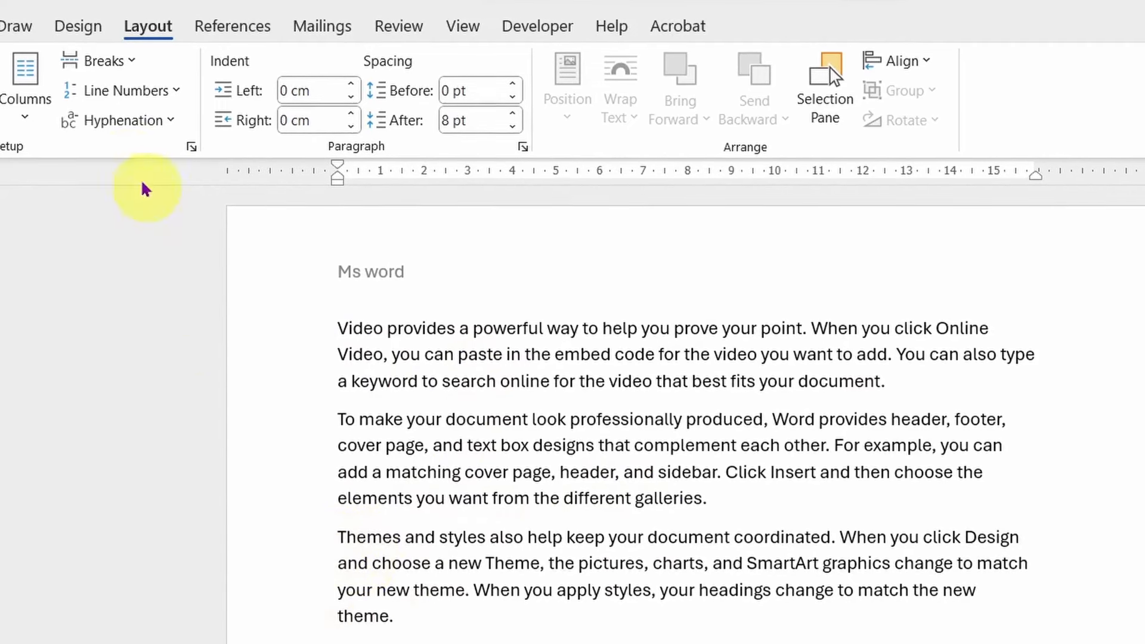
{"action": "left_click", "coordinate": [127, 70]}
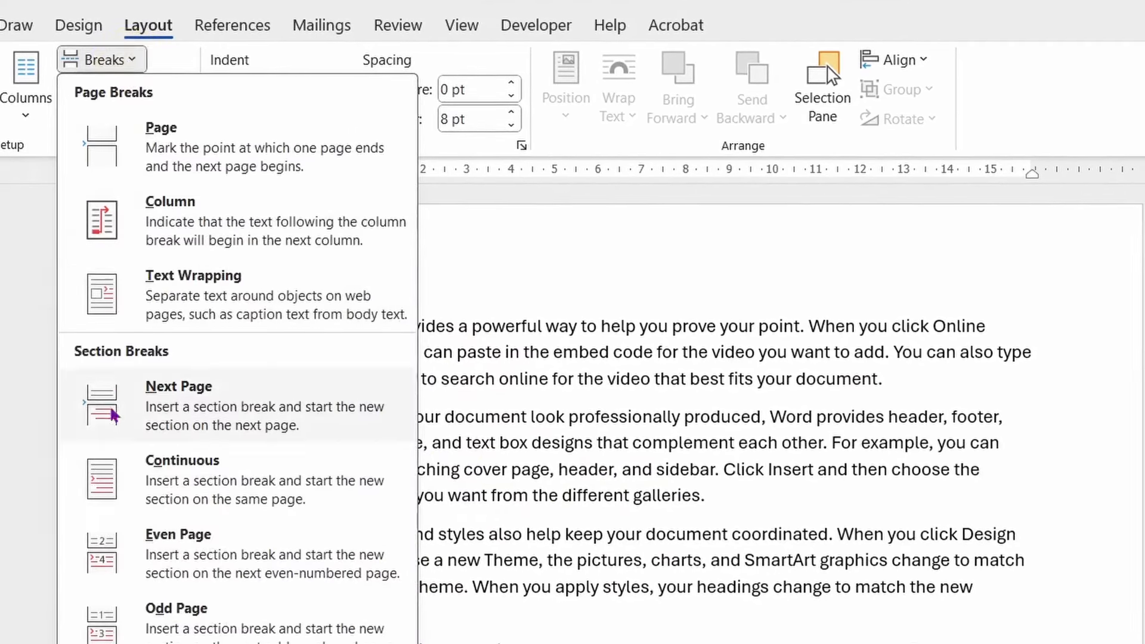
{"action": "left_click", "coordinate": [234, 479]}
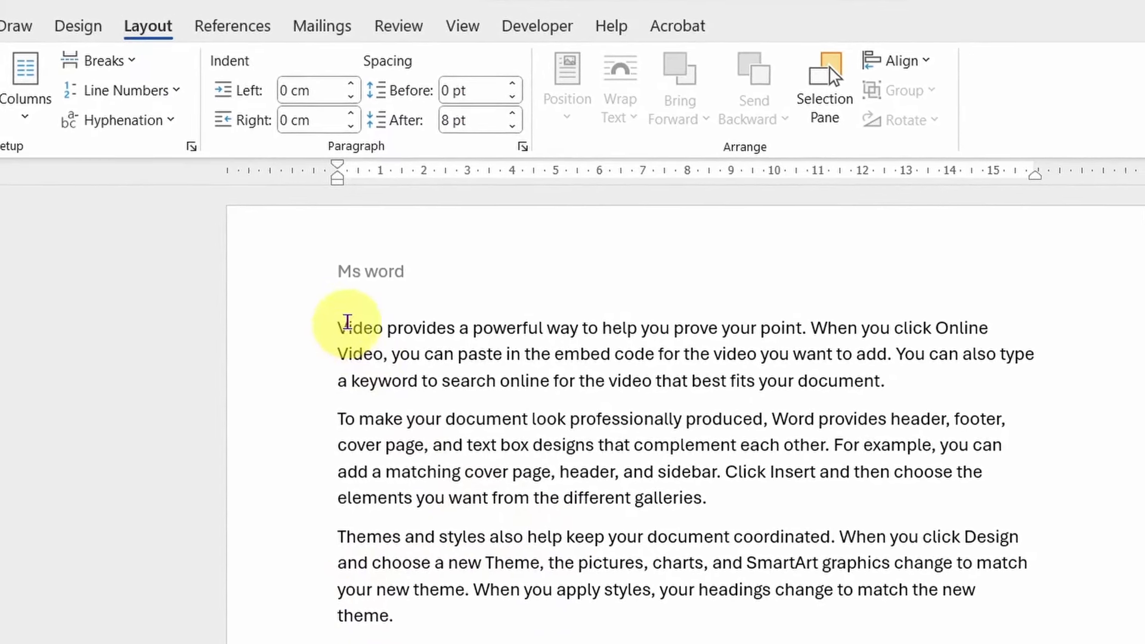
Set the first section to two columns, and also the section starting at "Themes and styles".
{"action": "left_click", "coordinate": [20, 102]}
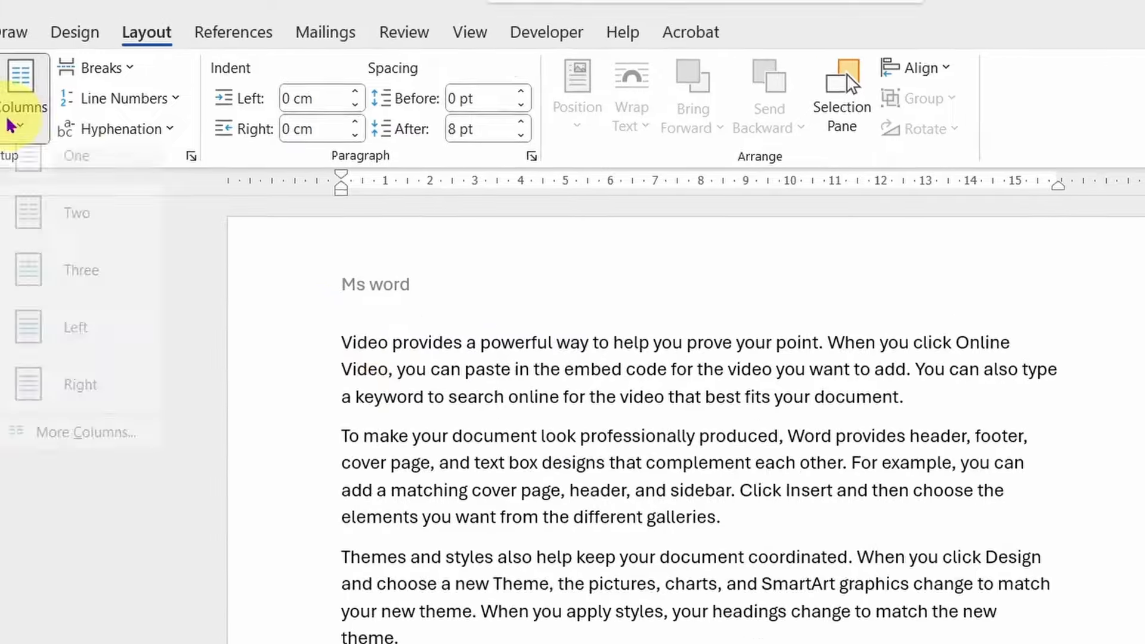
{"action": "left_click", "coordinate": [75, 227]}
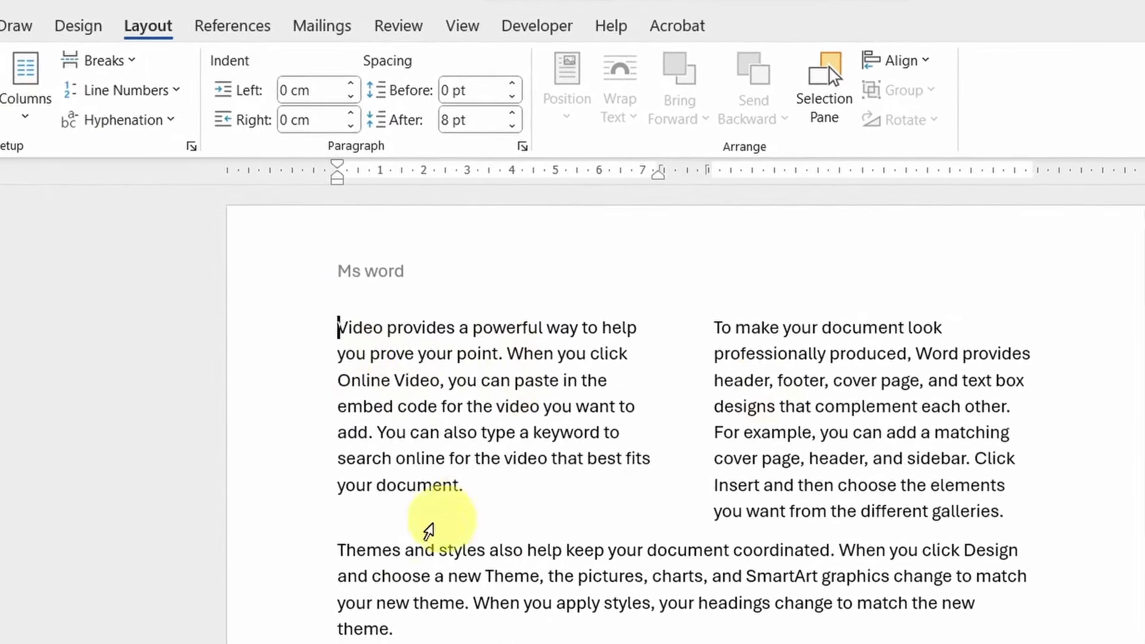
{"action": "left_click", "coordinate": [24, 77]}
{"action": "left_click", "coordinate": [80, 222]}
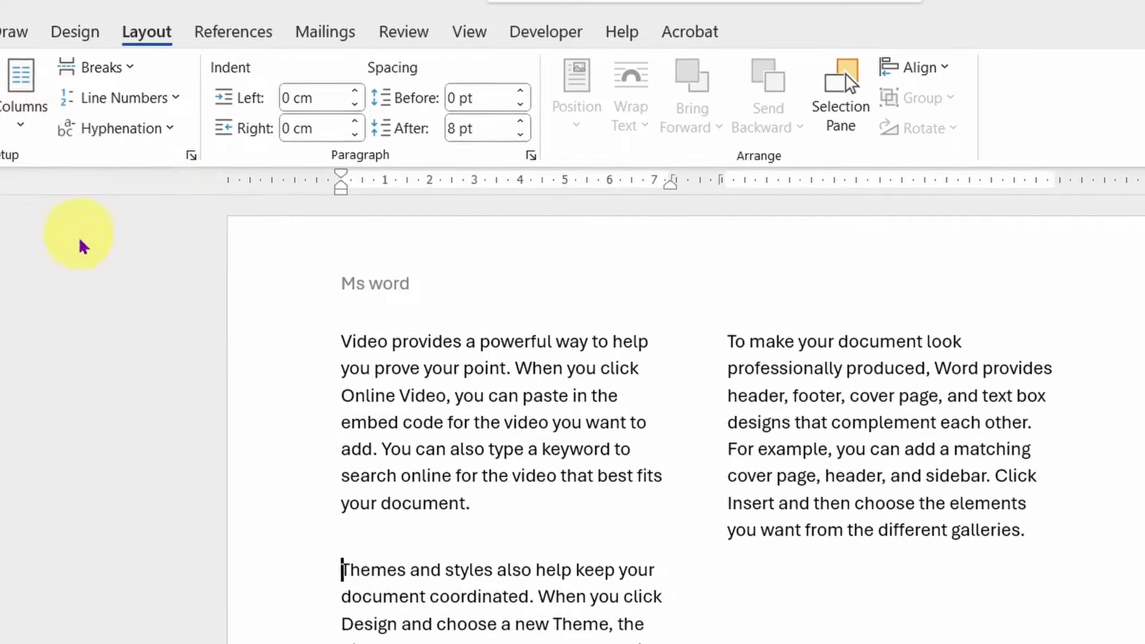
{"action": "scroll", "coordinate": [578, 519], "scroll_direction": "down", "scroll_amount": 5}
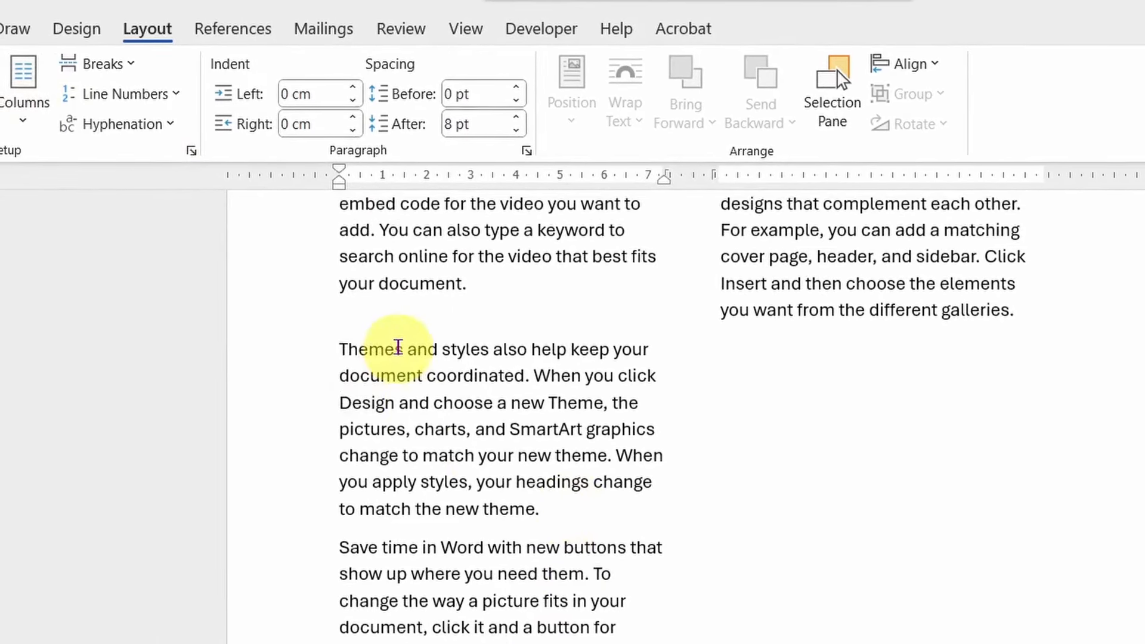
{"action": "scroll", "coordinate": [501, 417], "scroll_direction": "up", "scroll_amount": 3}
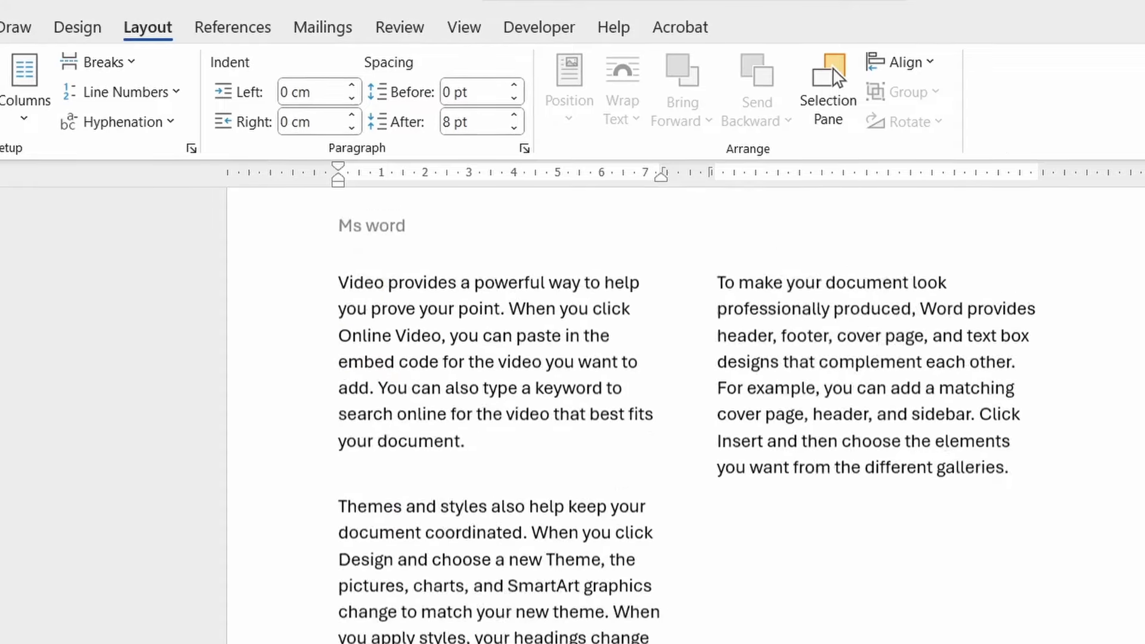
{"action": "scroll", "coordinate": [334, 315], "scroll_direction": "up", "scroll_amount": 1}
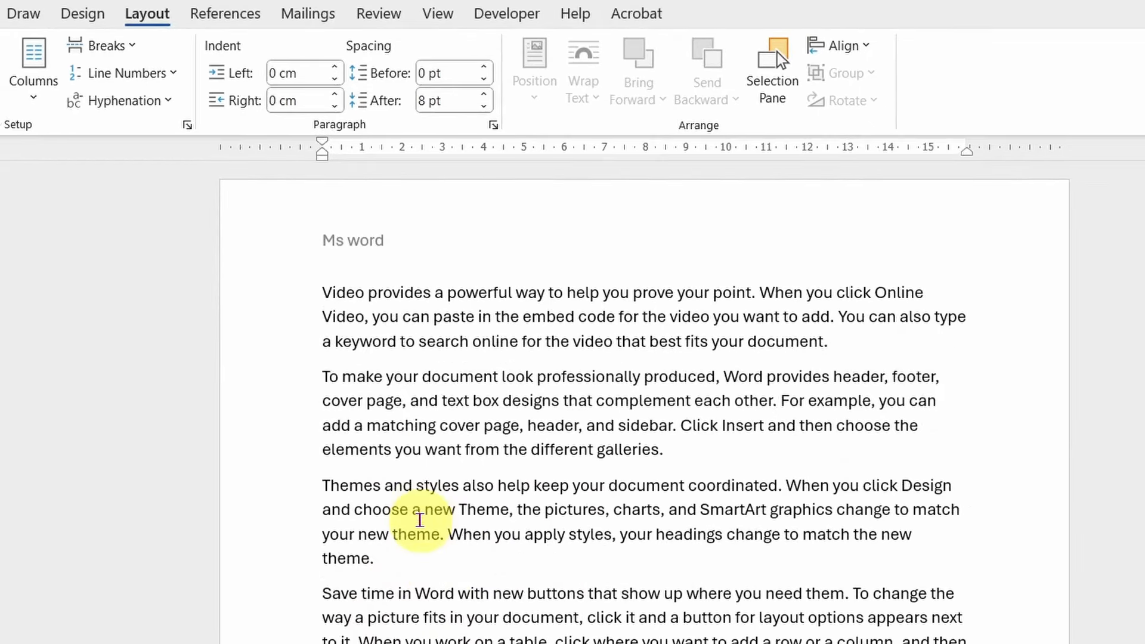
Delete all the body content of the document.
{"action": "left_click", "coordinate": [111, 47]}
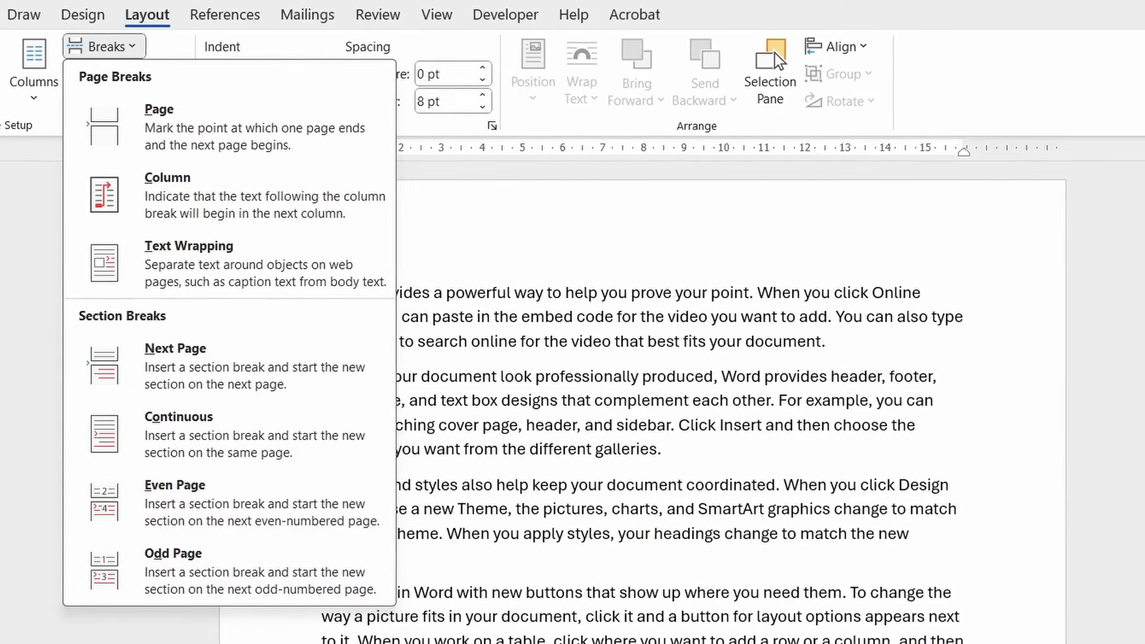
{"action": "scroll", "coordinate": [643, 382], "scroll_direction": "down", "scroll_amount": 5}
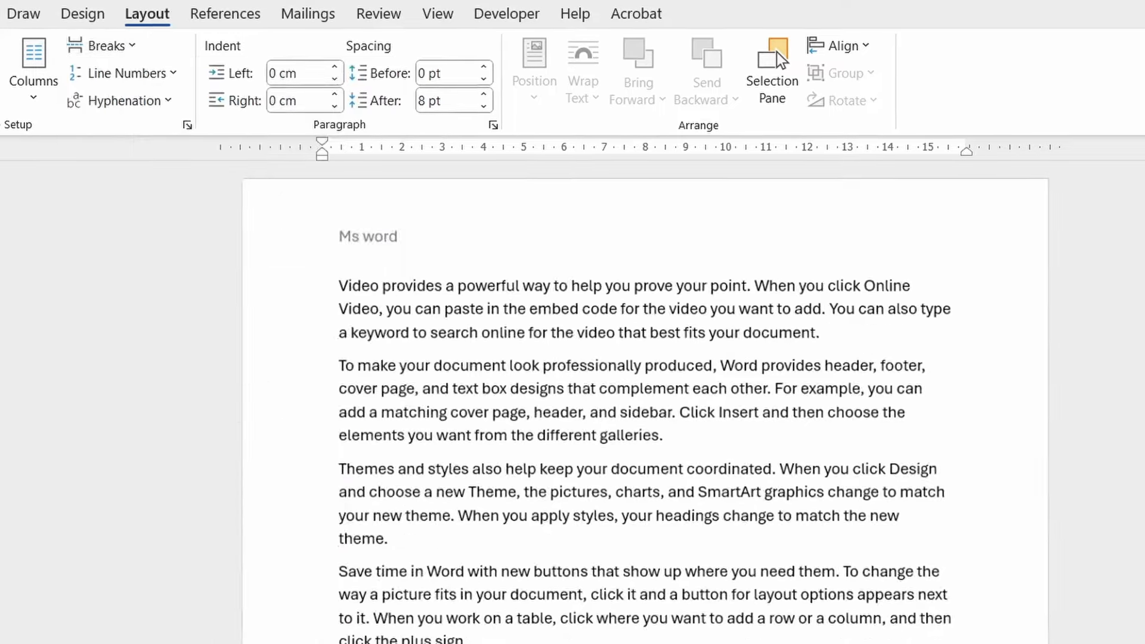
{"action": "key", "text": "ctrl+a"}
{"action": "key", "text": "Delete"}
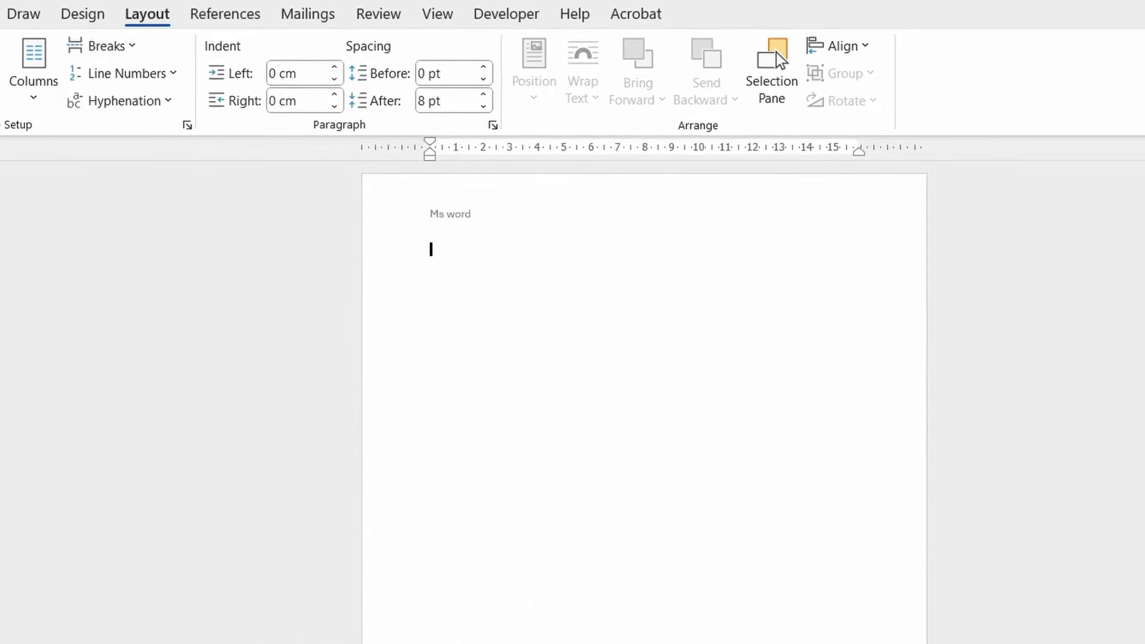
Add blank pages with page breaks and show multiple pages side by side.
{"action": "key", "text": "ctrl+a"}
{"action": "key", "text": "ctrl+Return"}
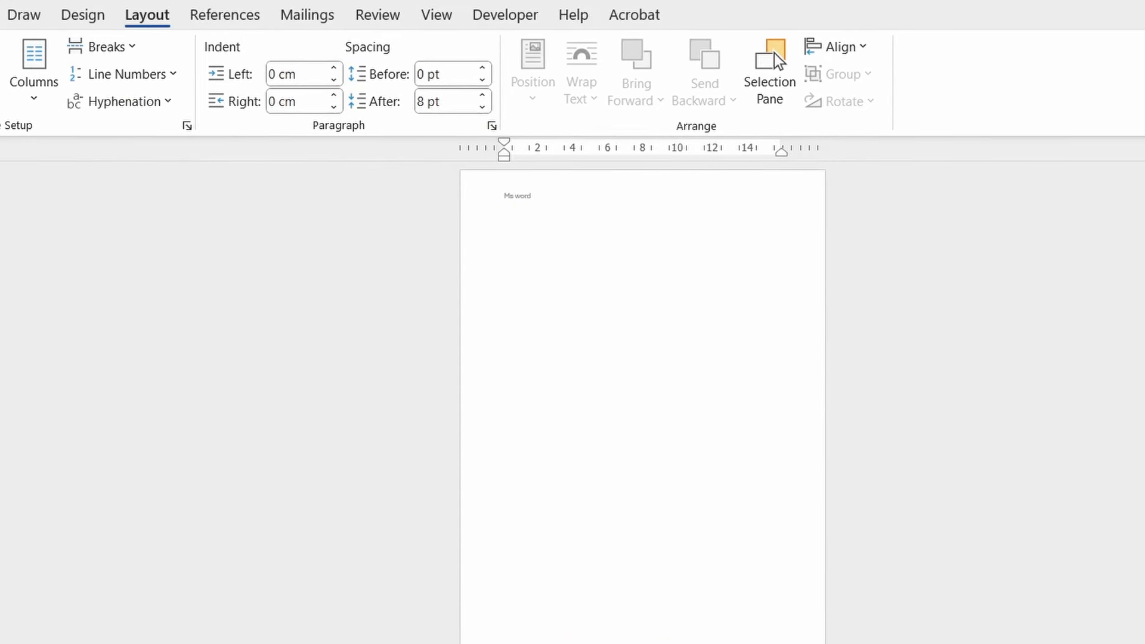
{"action": "scroll", "coordinate": [643, 403], "scroll_direction": "down", "scroll_amount": 3}
{"action": "scroll", "coordinate": [643, 404], "scroll_direction": "up", "scroll_amount": 3}
{"action": "scroll", "coordinate": [643, 403], "scroll_direction": "down", "scroll_amount": 5}
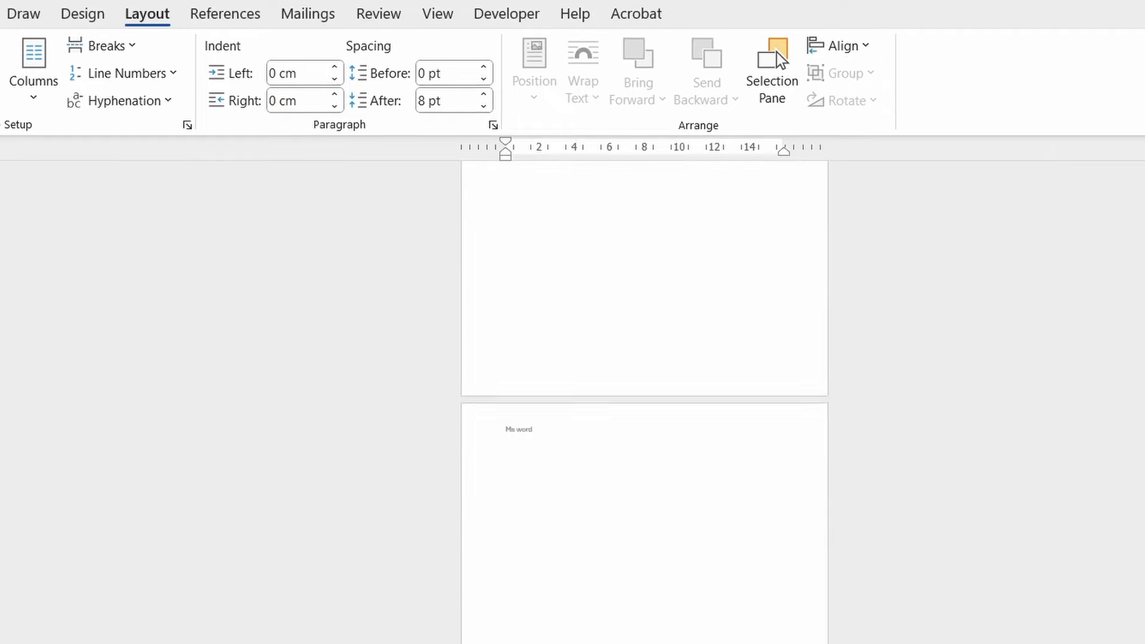
{"action": "scroll", "coordinate": [643, 403], "scroll_direction": "up", "scroll_amount": 5}
{"action": "scroll", "coordinate": [643, 403], "scroll_direction": "down", "scroll_amount": 6}
{"action": "scroll", "coordinate": [643, 403], "scroll_direction": "up", "scroll_amount": 1}
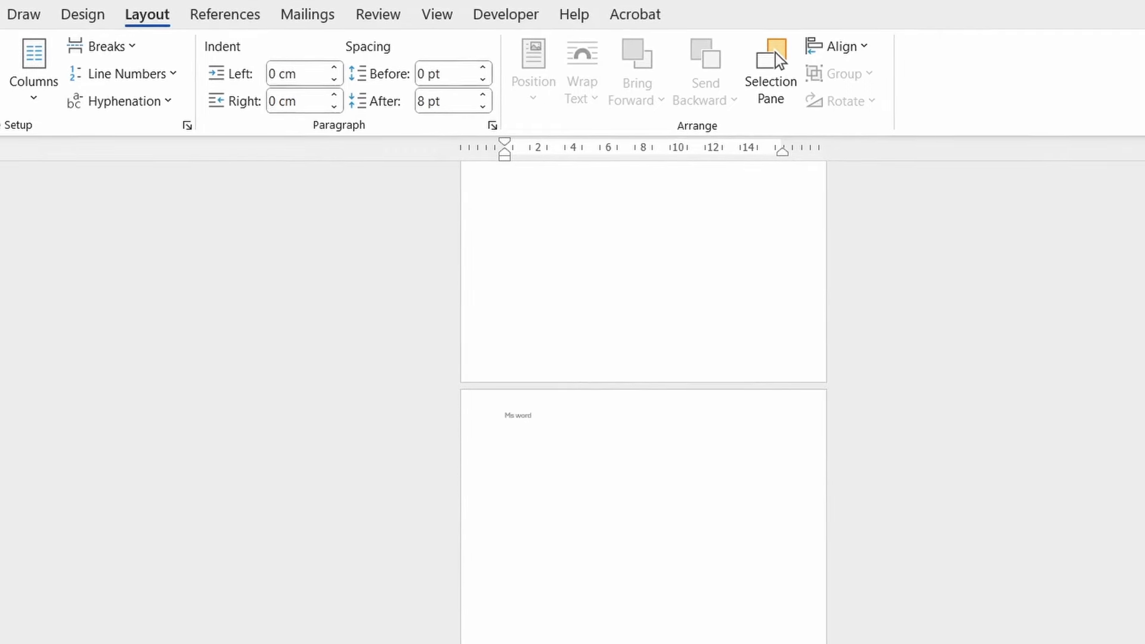
{"action": "scroll", "coordinate": [643, 403], "scroll_direction": "down", "scroll_amount": 3}
{"action": "left_click", "coordinate": [444, 14]}
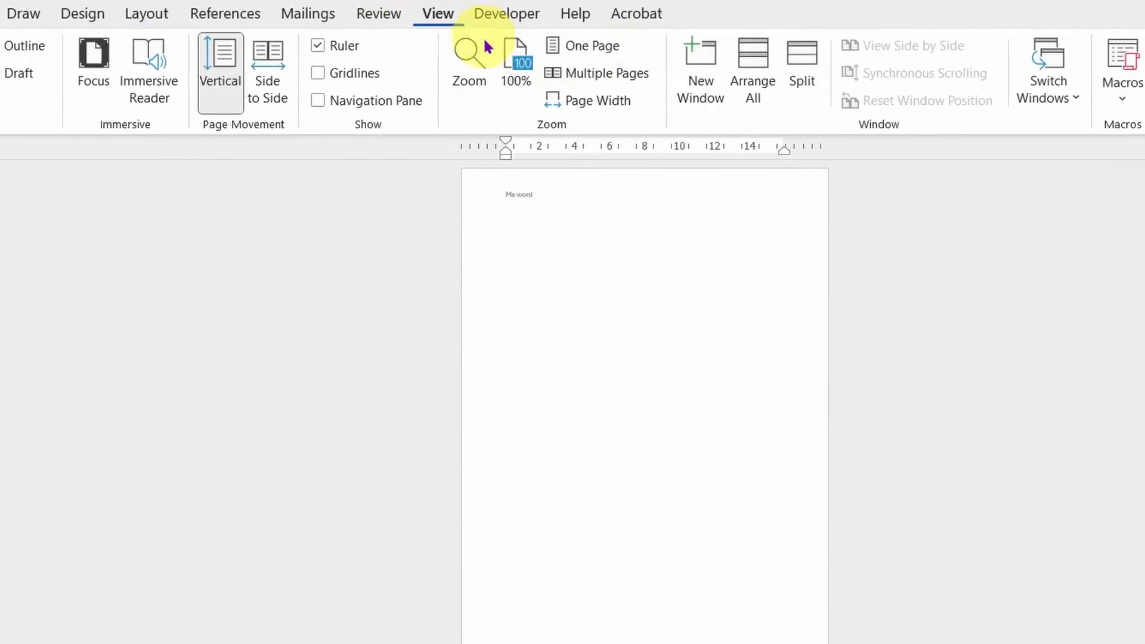
{"action": "left_click", "coordinate": [632, 69]}
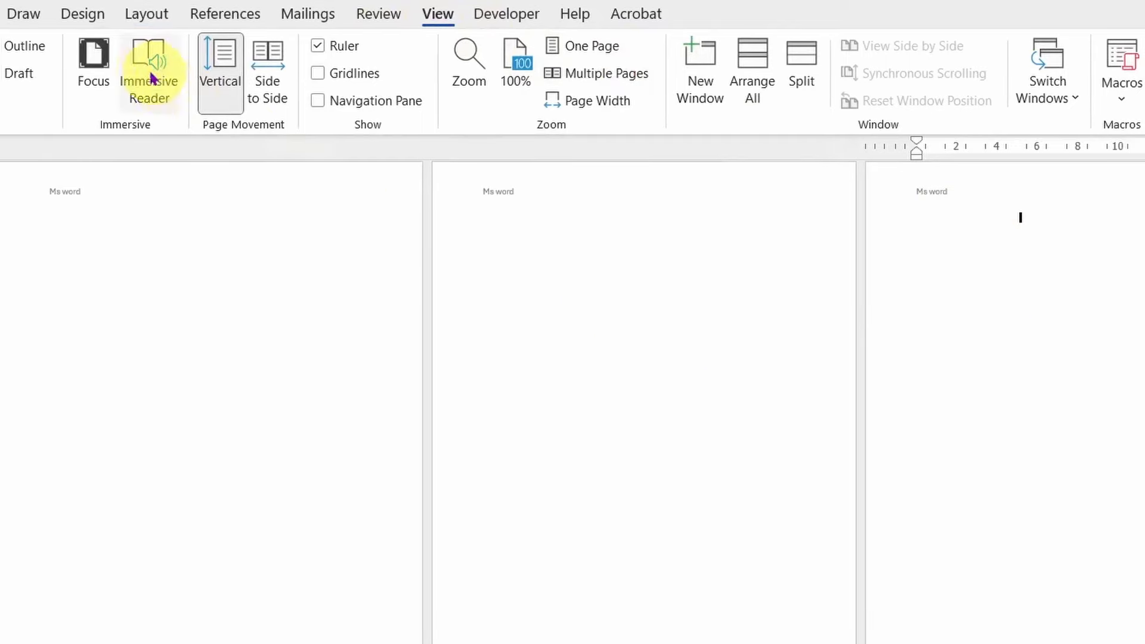
Insert an Even Page section break at the insertion point on the last blank page.
{"action": "left_click", "coordinate": [86, 14]}
{"action": "left_click", "coordinate": [134, 13]}
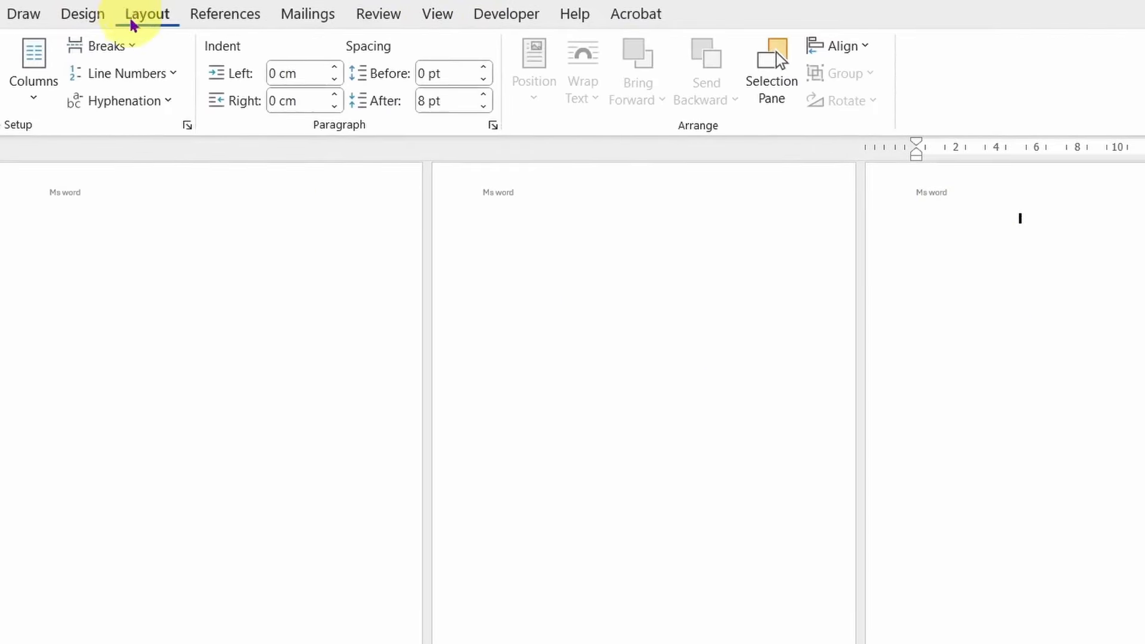
{"action": "left_click", "coordinate": [123, 43]}
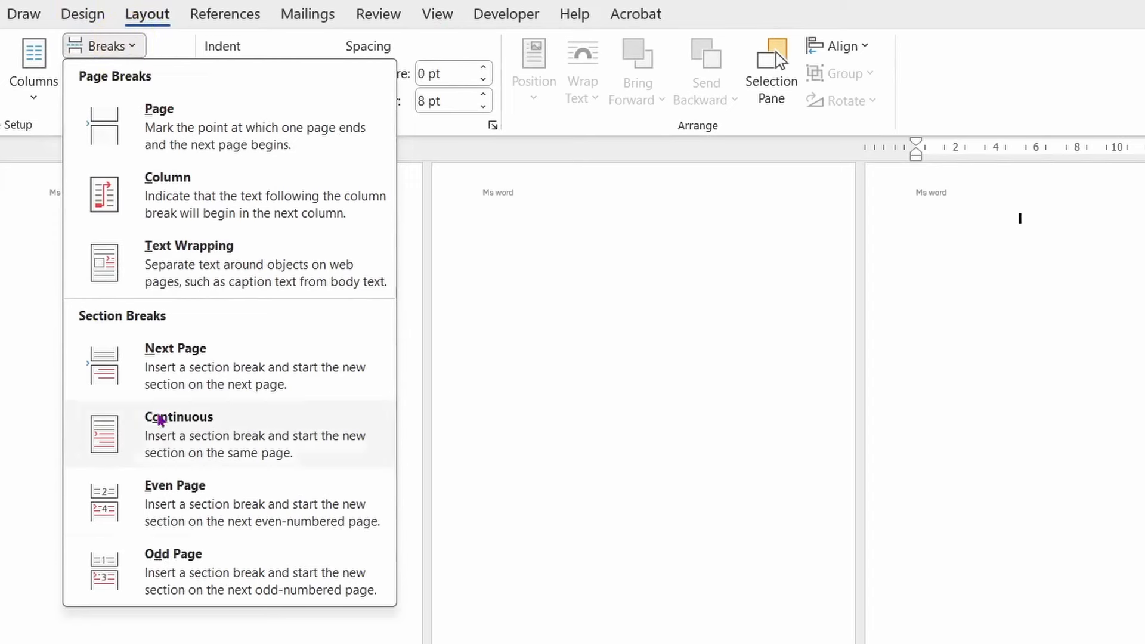
{"action": "left_click", "coordinate": [243, 500]}
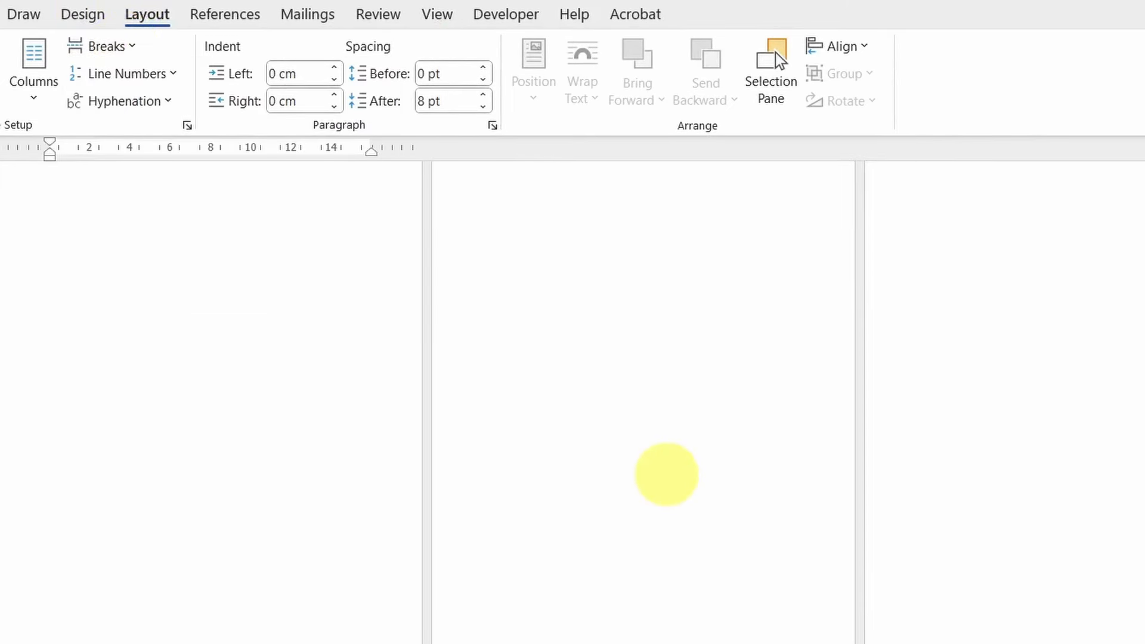
{"action": "scroll", "coordinate": [573, 403], "scroll_direction": "down", "scroll_amount": 1}
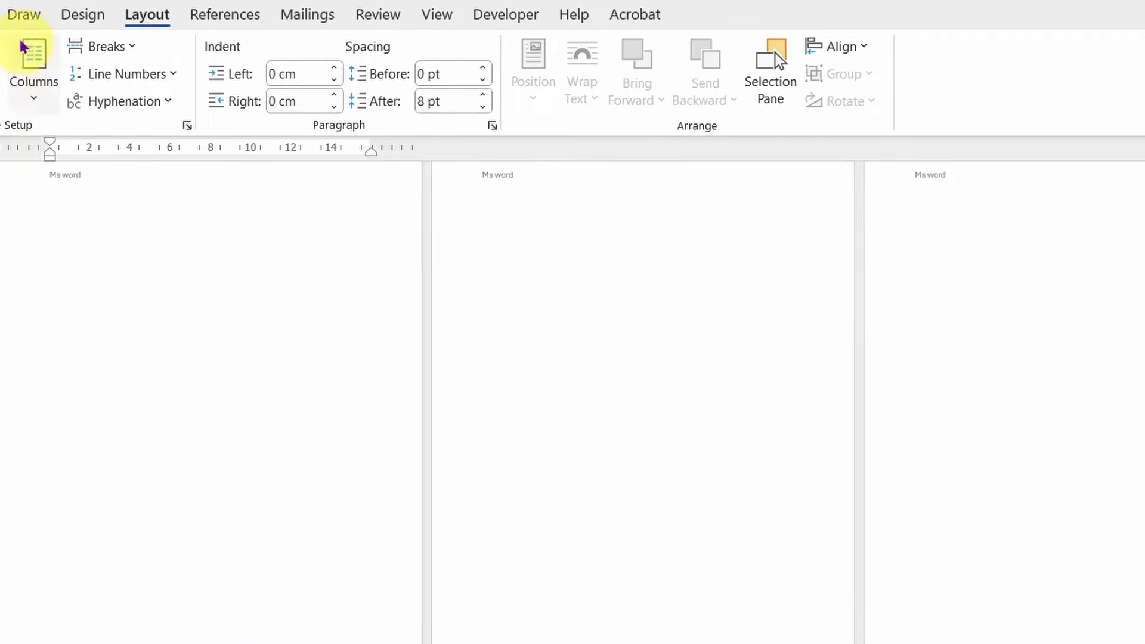
Insert the built-in Blank header, compare the header areas of sections 1 and 2, and exit header editing.
{"action": "left_click", "coordinate": [1, 14]}
{"action": "left_click", "coordinate": [789, 82]}
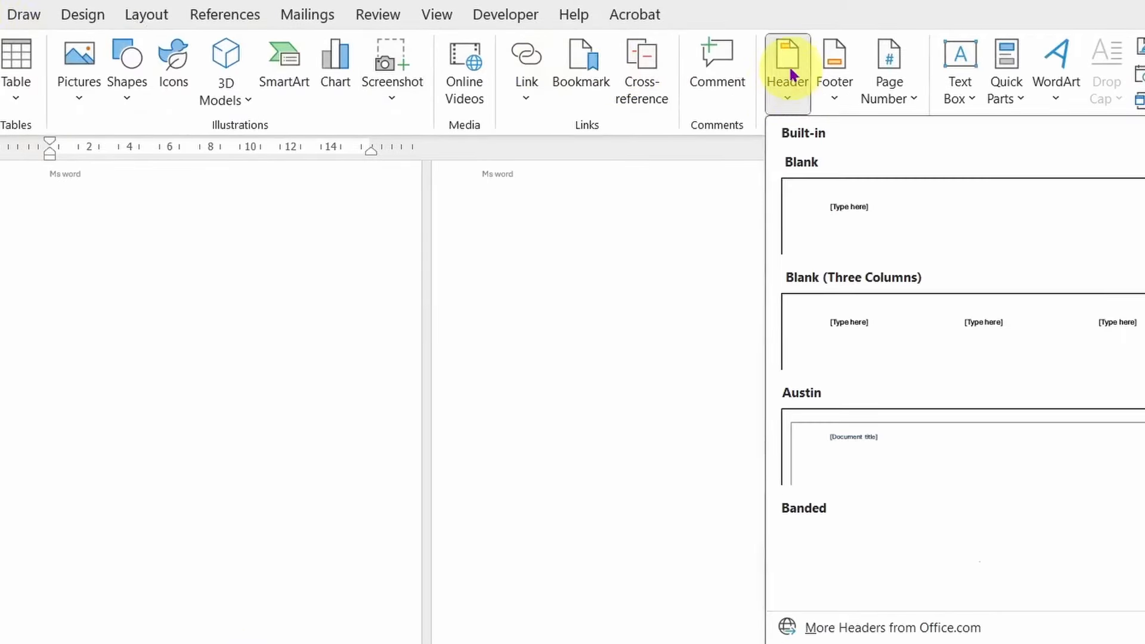
{"action": "left_click", "coordinate": [846, 227]}
{"action": "scroll", "coordinate": [789, 380], "scroll_direction": "up", "scroll_amount": 8}
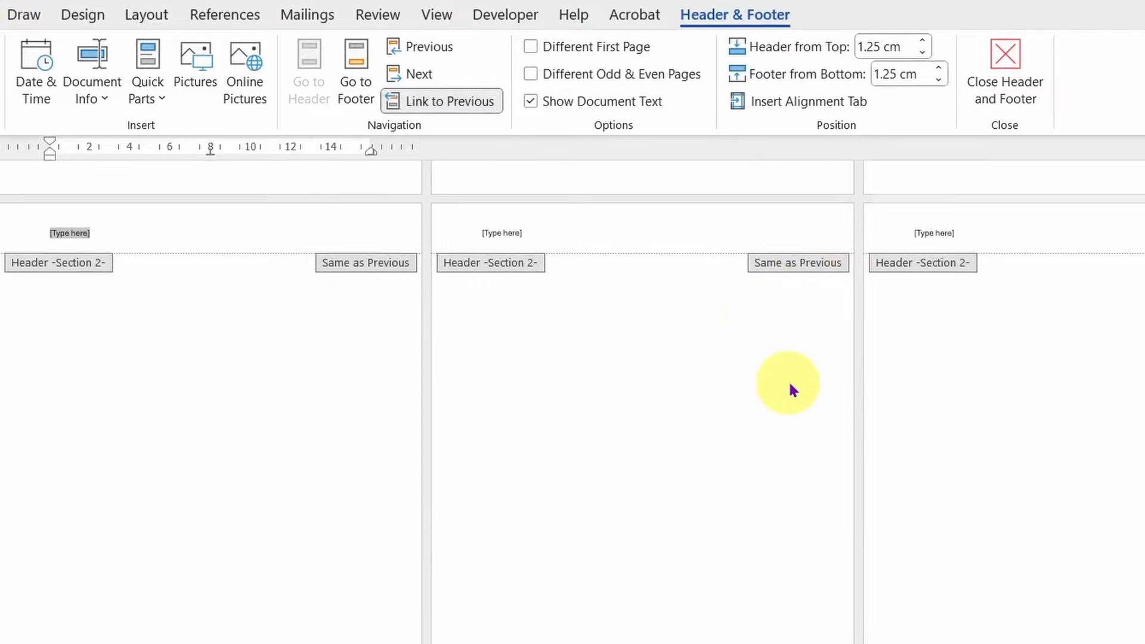
{"action": "scroll", "coordinate": [788, 387], "scroll_direction": "up", "scroll_amount": 1}
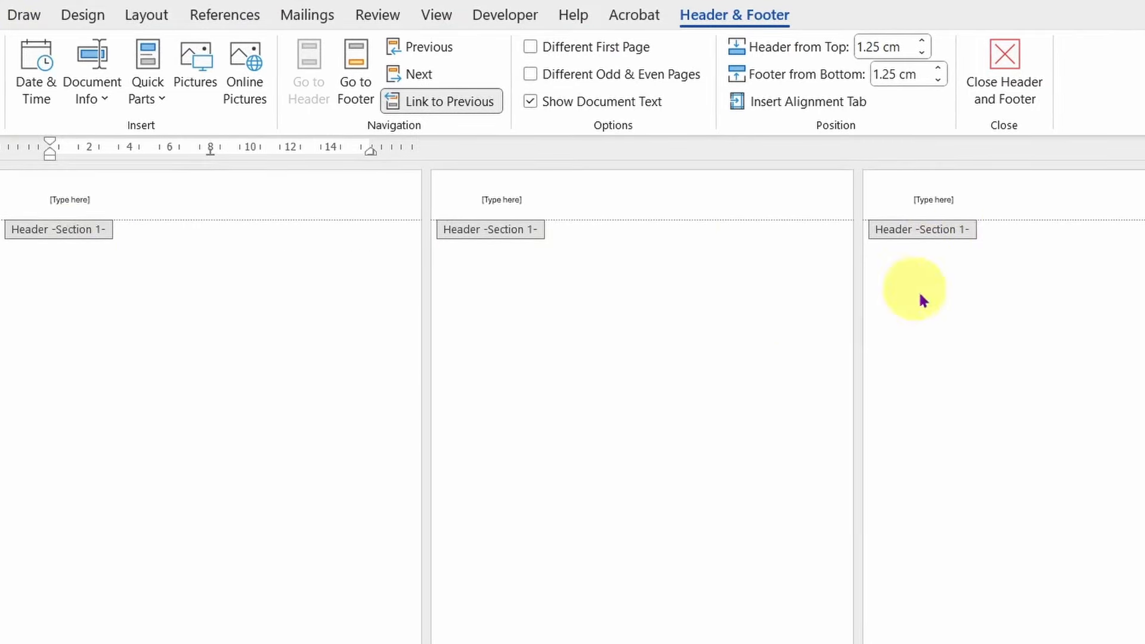
{"action": "scroll", "coordinate": [1140, 316], "scroll_direction": "down", "scroll_amount": 8}
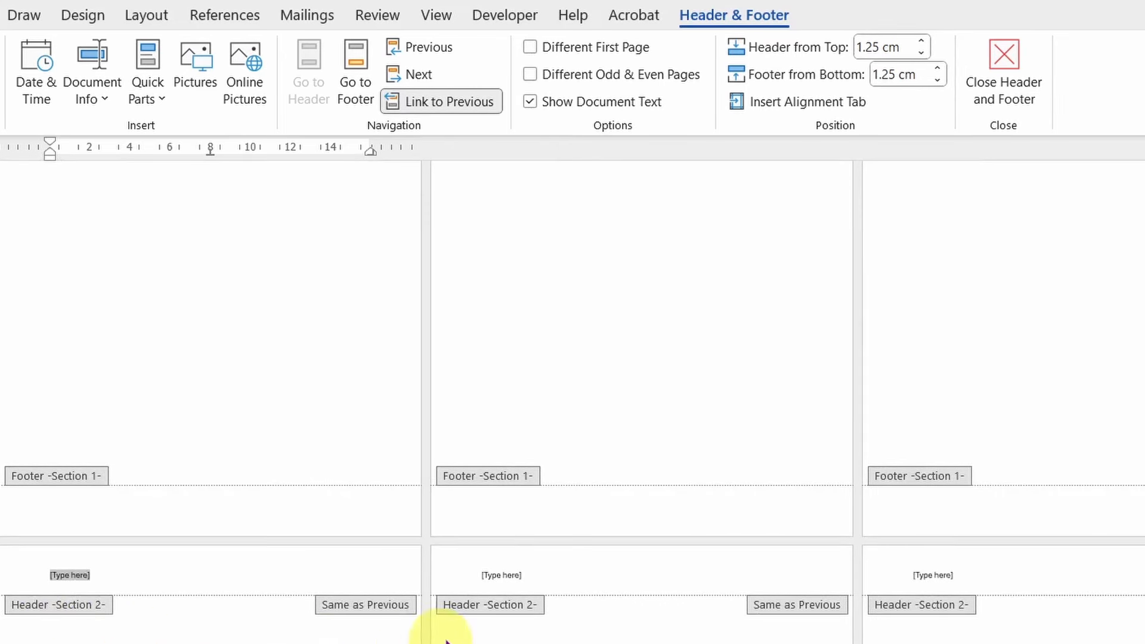
{"action": "scroll", "coordinate": [915, 575], "scroll_direction": "down", "scroll_amount": 10}
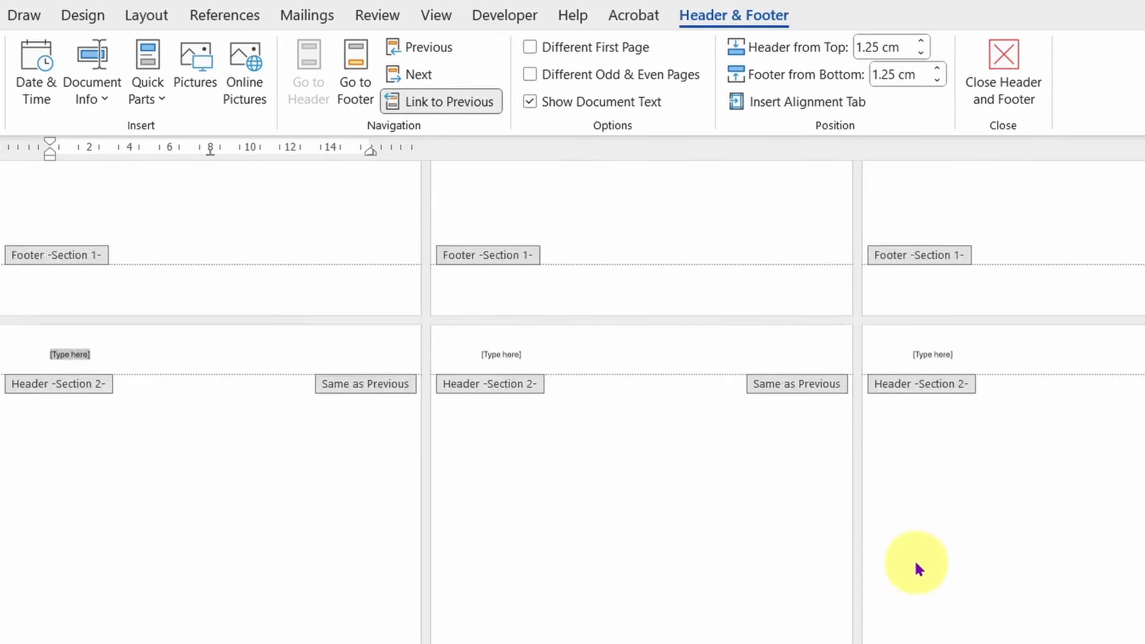
{"action": "scroll", "coordinate": [882, 525], "scroll_direction": "up", "scroll_amount": 10}
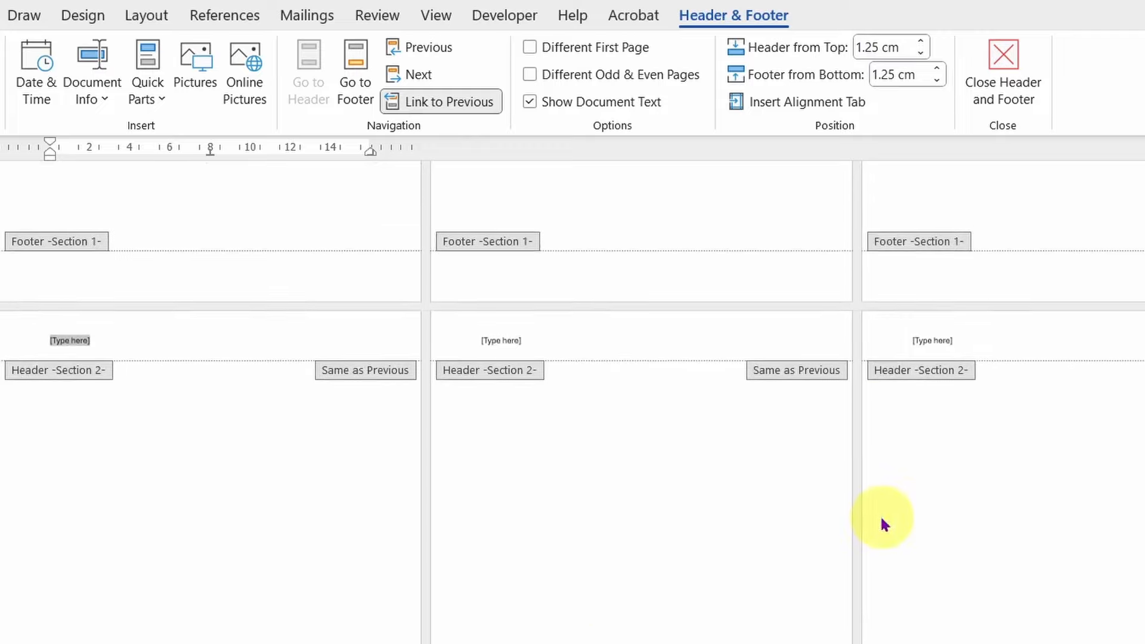
{"action": "scroll", "coordinate": [885, 525], "scroll_direction": "up", "scroll_amount": 8}
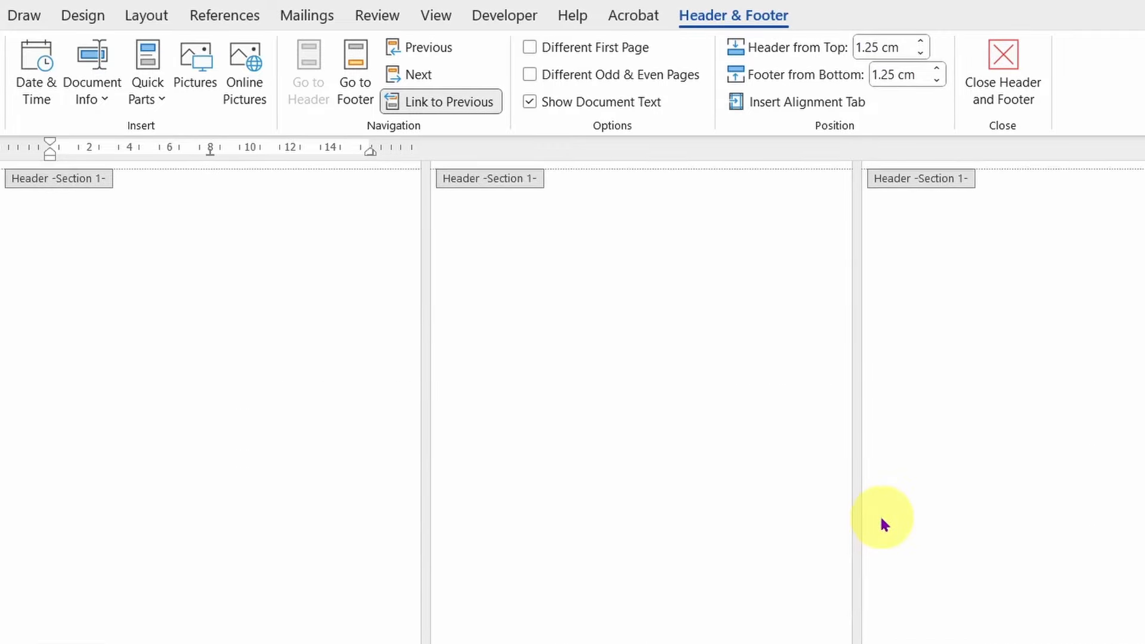
{"action": "left_click", "coordinate": [1003, 55]}
{"action": "left_click", "coordinate": [147, 15]}
{"action": "left_click", "coordinate": [126, 47]}
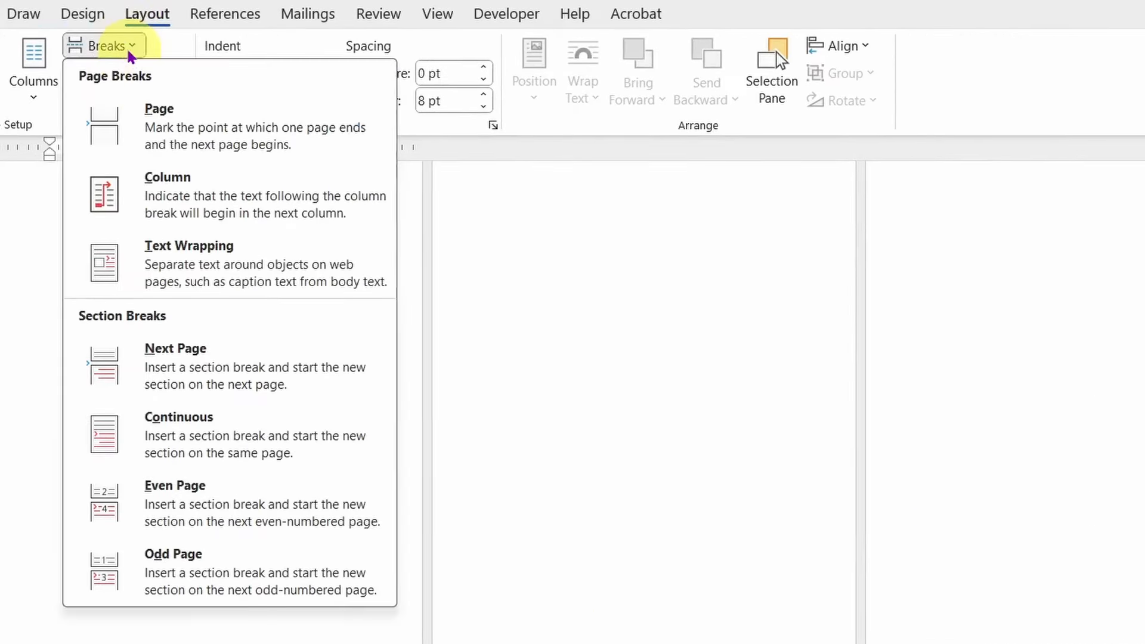
{"action": "left_click", "coordinate": [130, 54]}
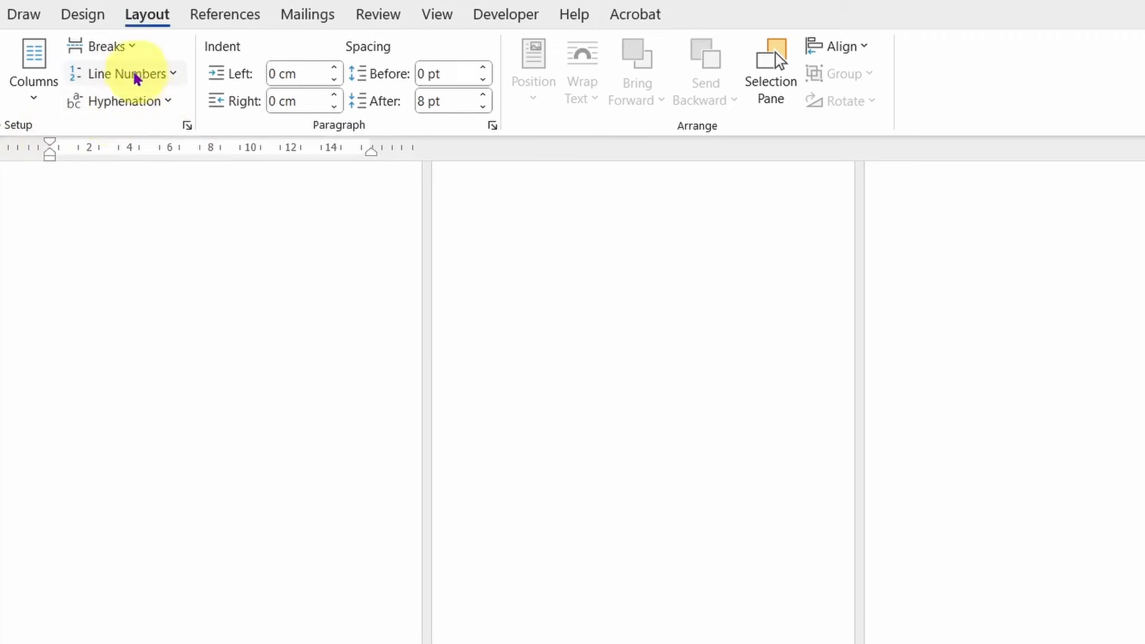
{"action": "left_click", "coordinate": [148, 71]}
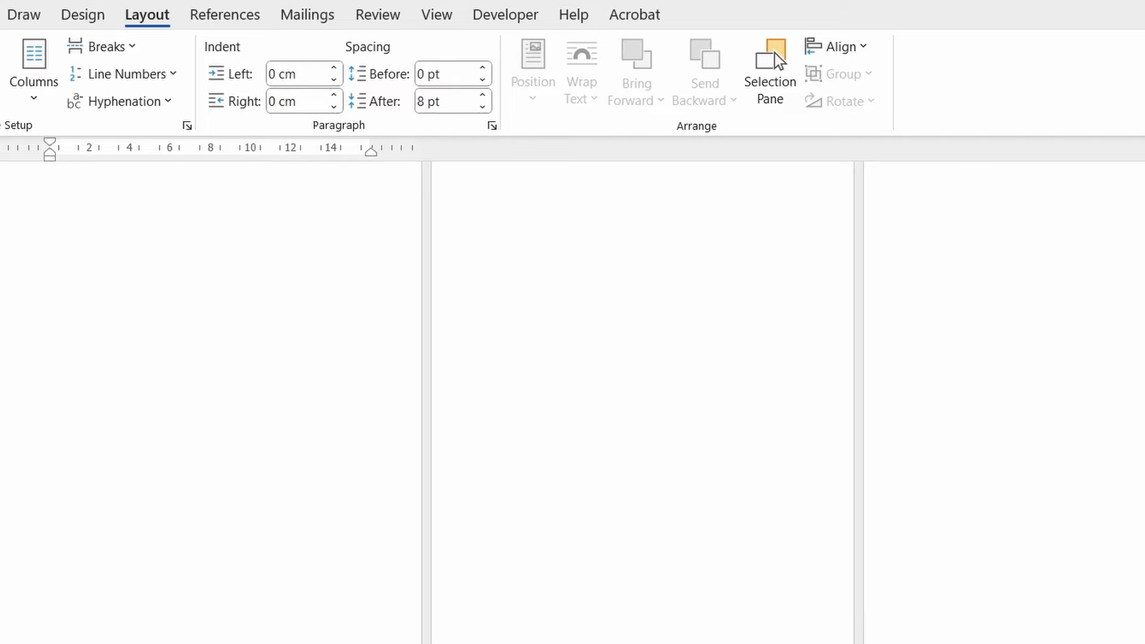
Generate sample paragraphs on the blank page with =rand().
{"action": "scroll", "coordinate": [776, 61], "scroll_direction": "up", "scroll_amount": 3}
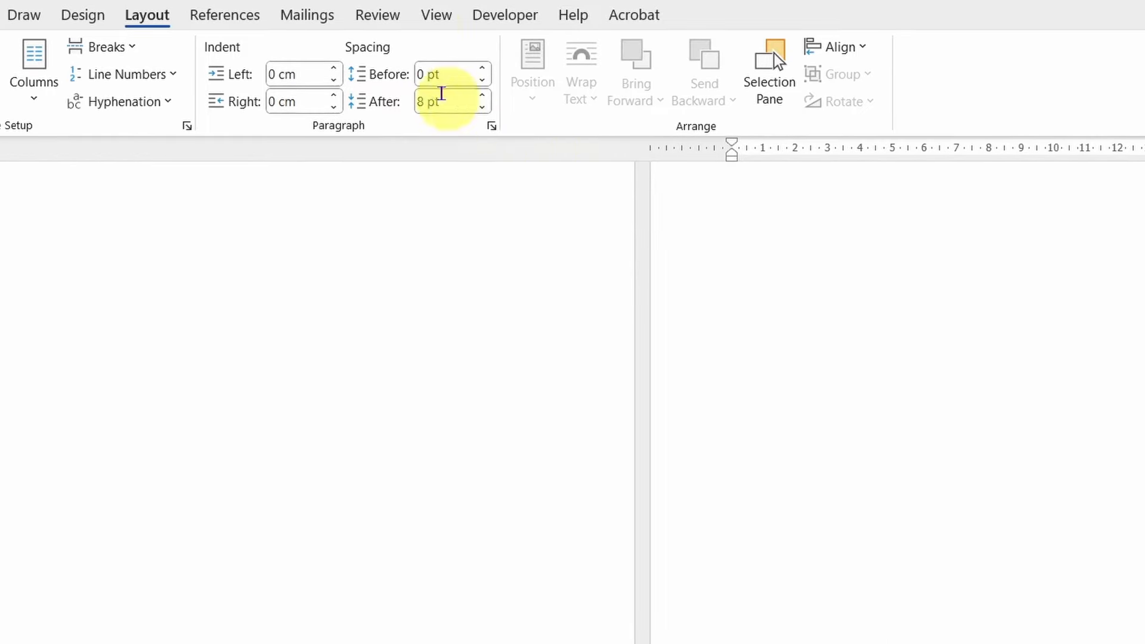
{"action": "left_click", "coordinate": [433, 17]}
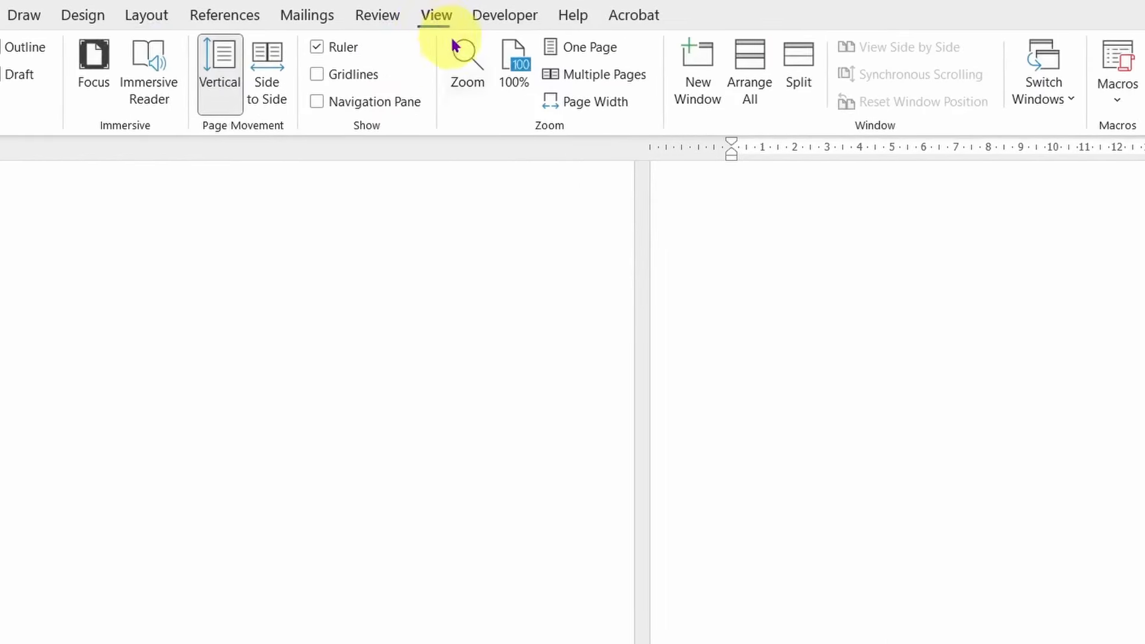
{"action": "left_click", "coordinate": [593, 49]}
{"action": "left_click", "coordinate": [516, 64]}
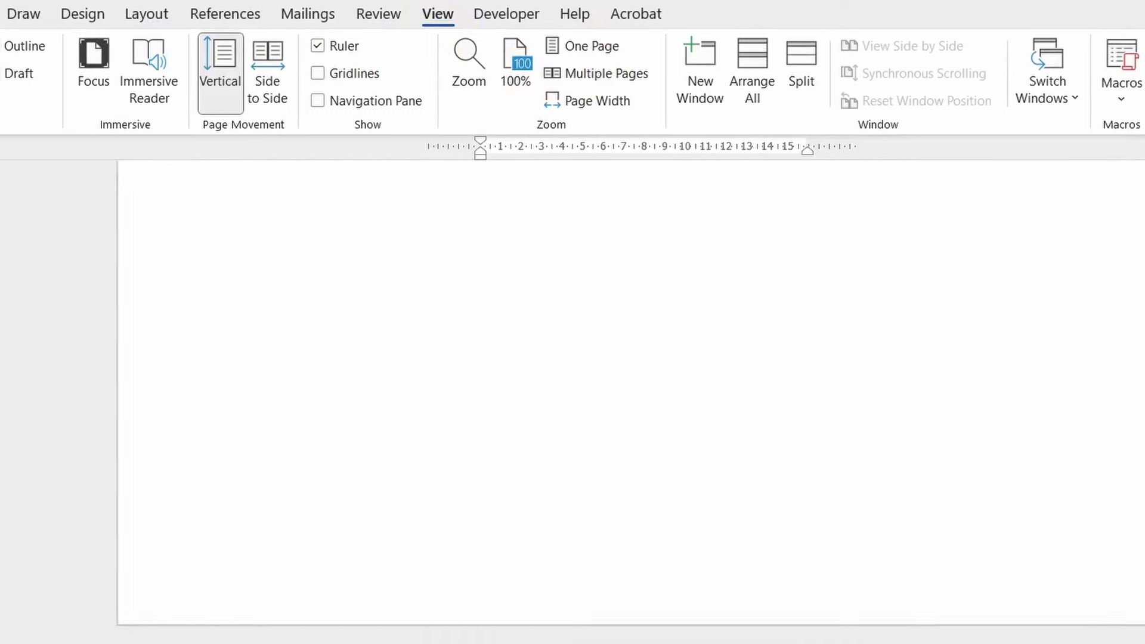
{"action": "scroll", "coordinate": [683, 453], "scroll_direction": "down", "scroll_amount": 4}
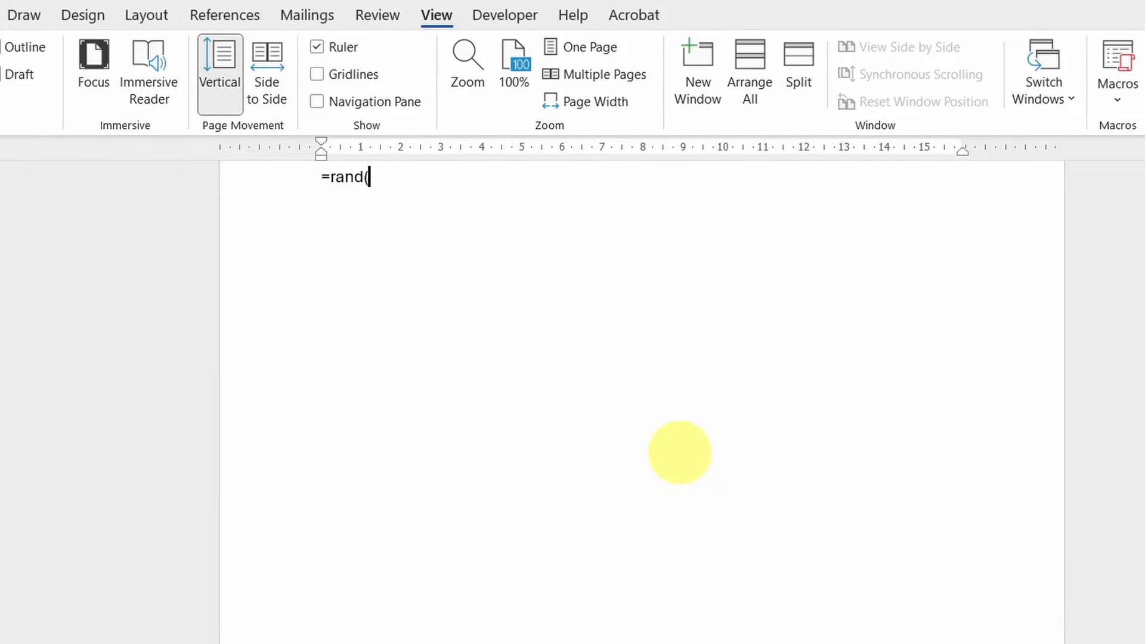
{"action": "type", "text": ")"}
{"action": "key", "text": "Return"}
Turn on Continuous line numbering for the section containing the sample paragraphs.
{"action": "left_click", "coordinate": [148, 13]}
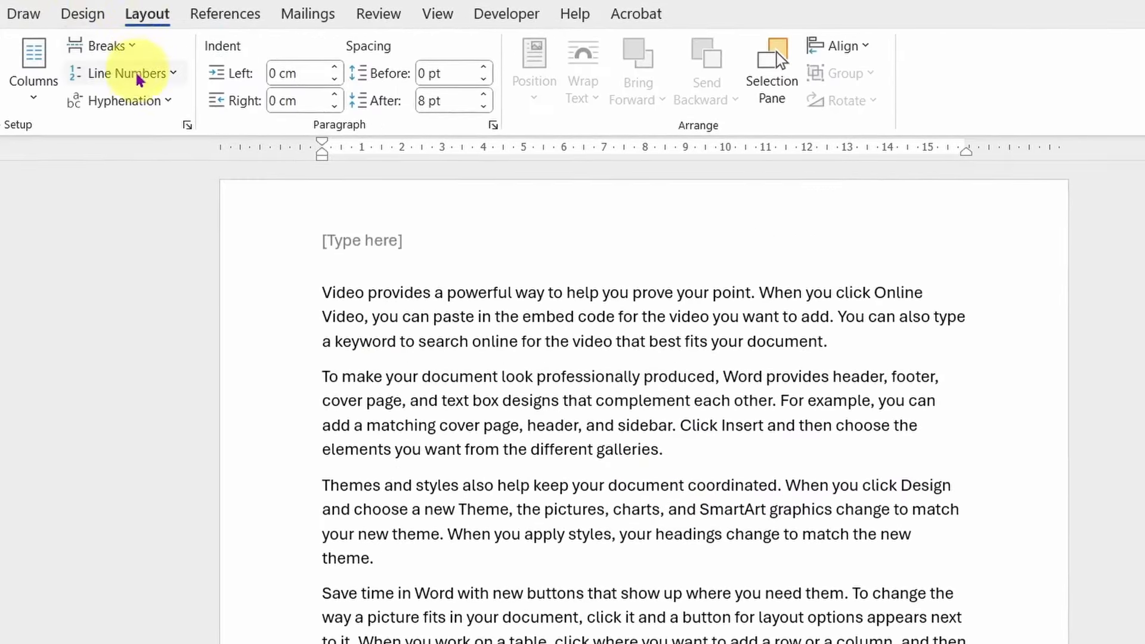
{"action": "left_click", "coordinate": [323, 286]}
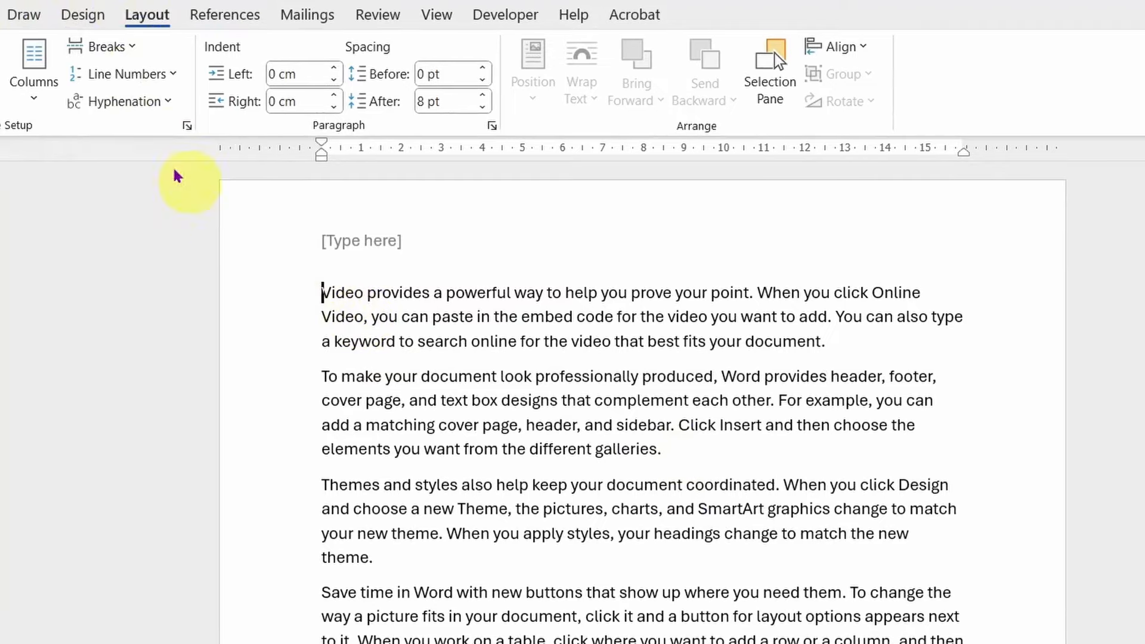
{"action": "left_click", "coordinate": [139, 72]}
{"action": "left_click", "coordinate": [159, 132]}
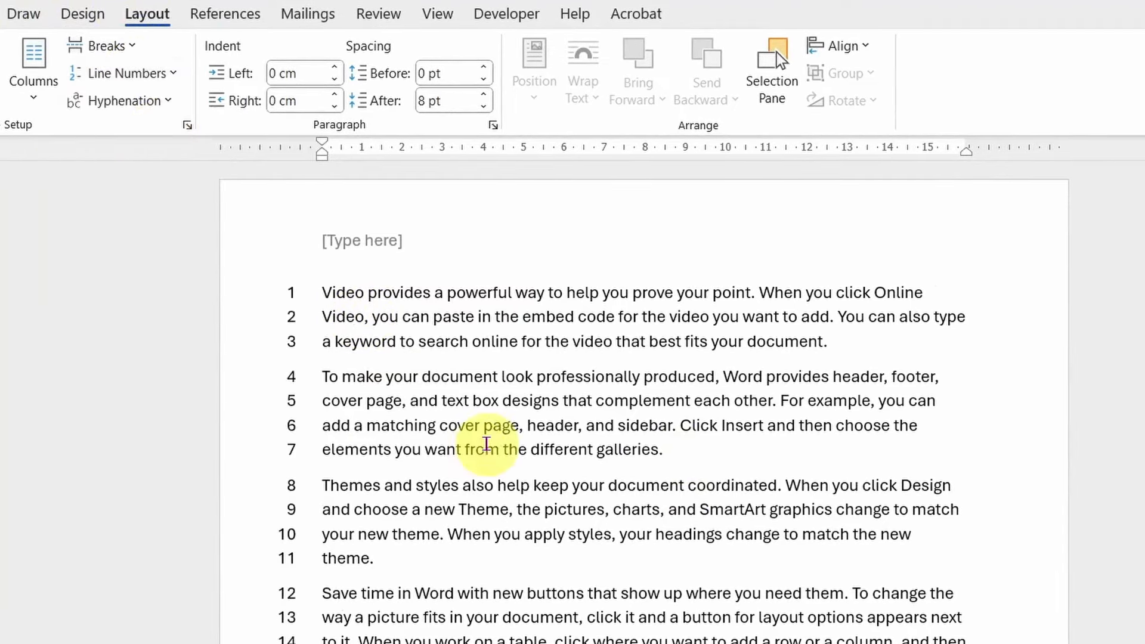
{"action": "scroll", "coordinate": [486, 445], "scroll_direction": "down", "scroll_amount": 3}
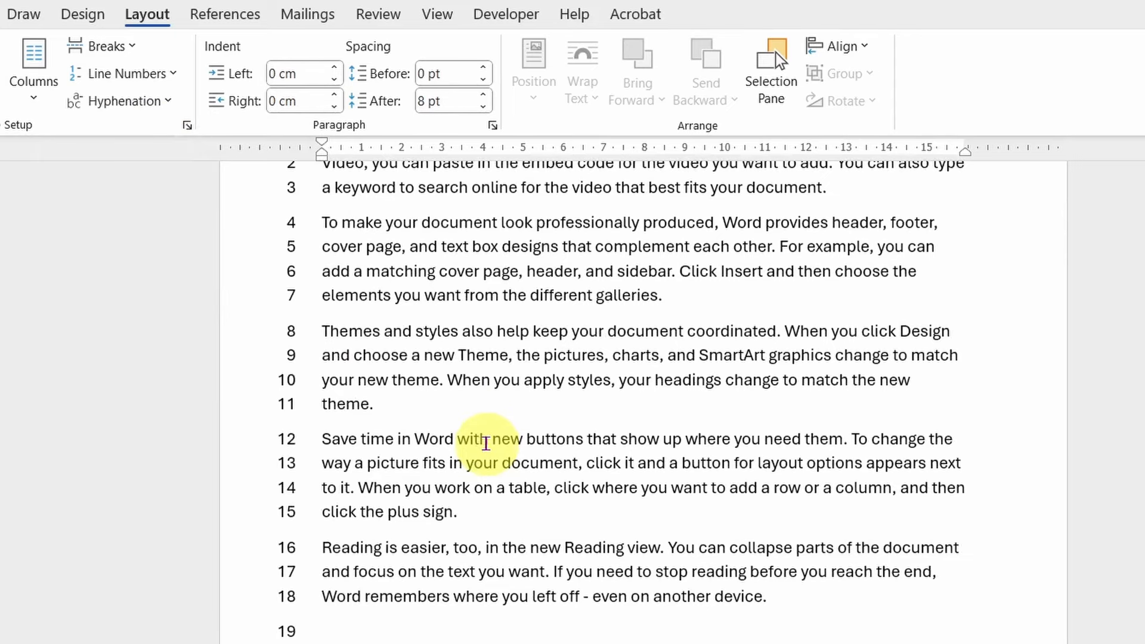
{"action": "scroll", "coordinate": [436, 465], "scroll_direction": "up", "scroll_amount": 3}
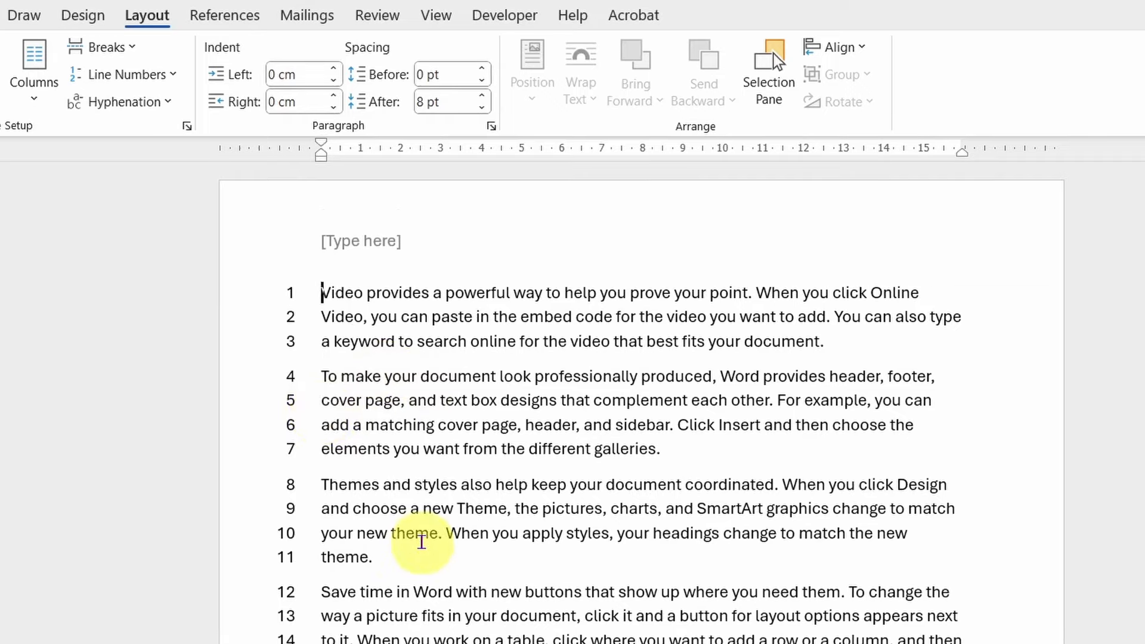
Add placeholder paragraphs below the sample text with =lorem() and review the line numbering.
{"action": "scroll", "coordinate": [422, 540], "scroll_direction": "down", "scroll_amount": 6}
{"action": "left_click", "coordinate": [605, 621]}
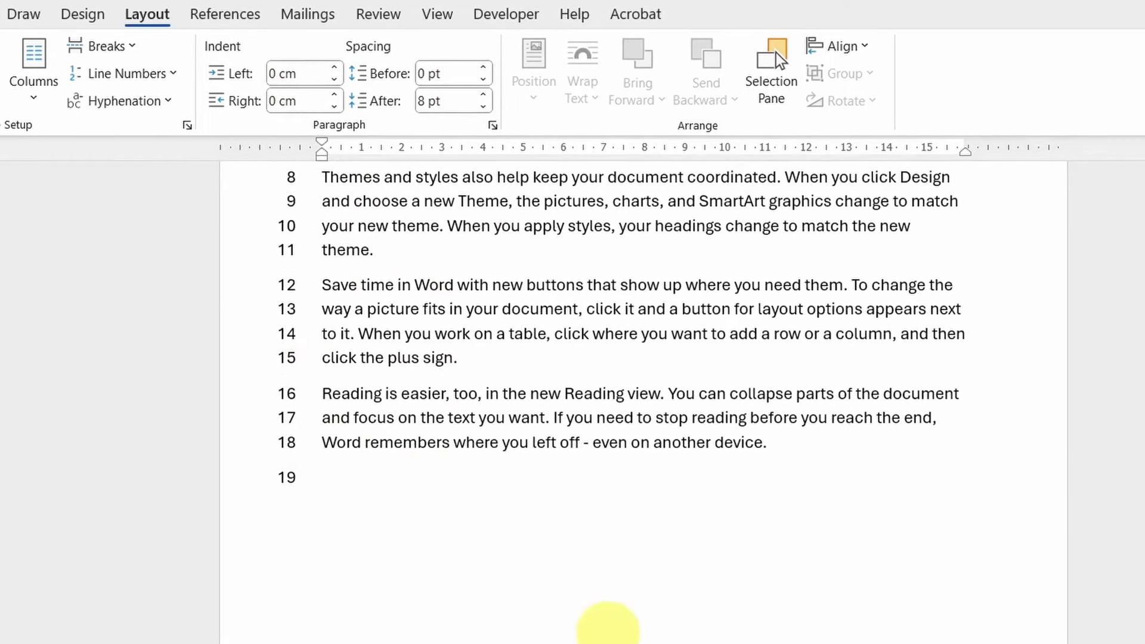
{"action": "type", "text": "="}
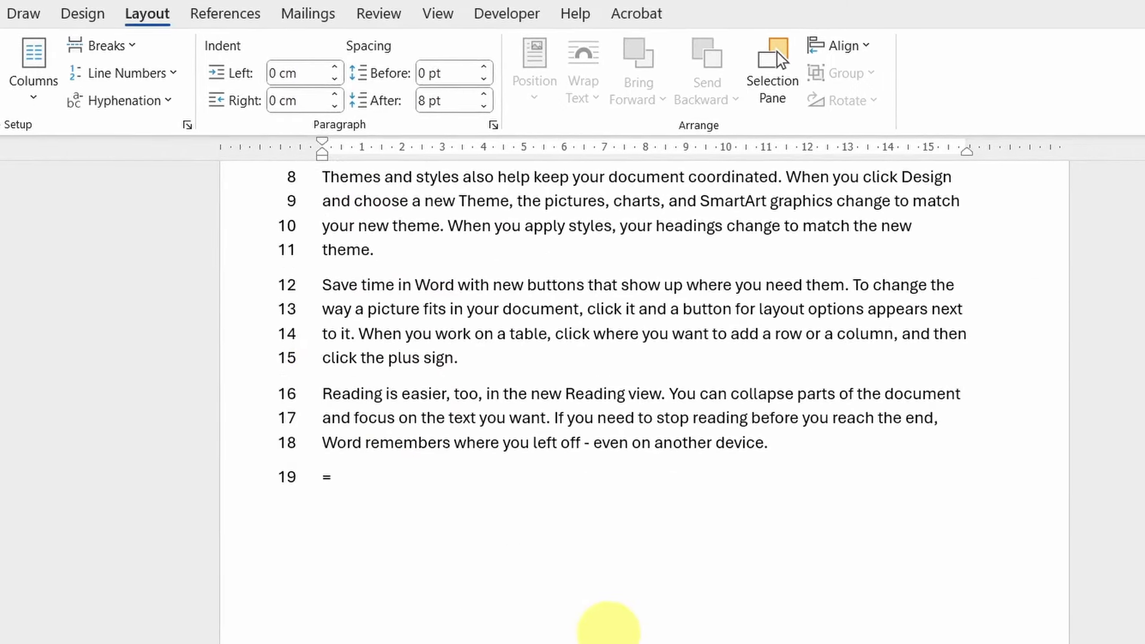
{"action": "type", "text": "lorem()"}
{"action": "key", "text": "Return"}
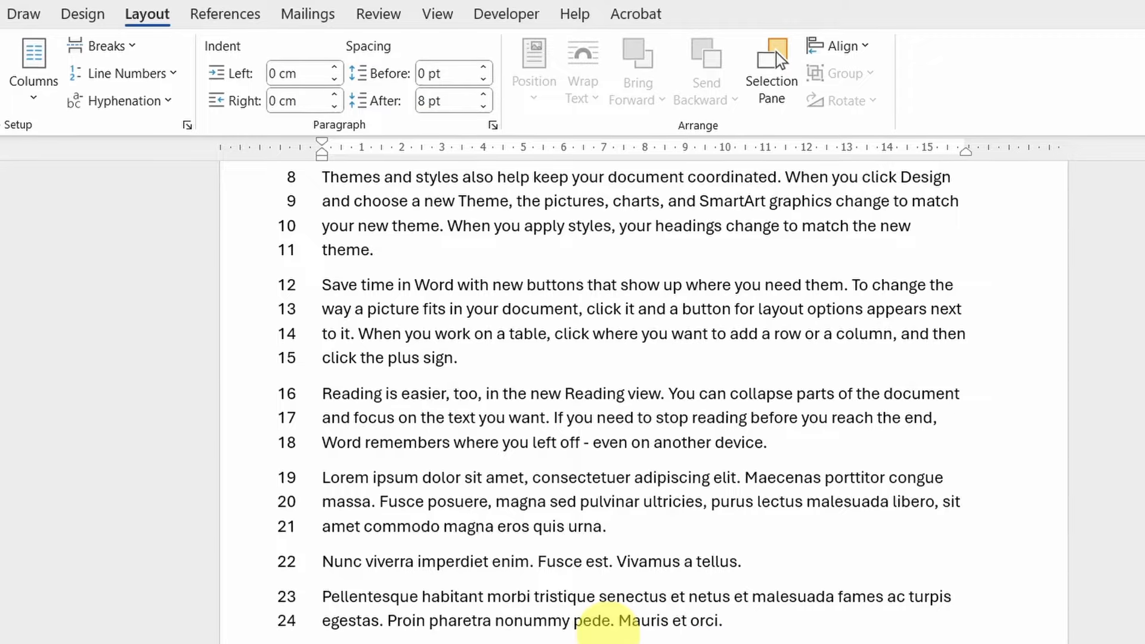
{"action": "scroll", "coordinate": [422, 549], "scroll_direction": "up", "scroll_amount": 4}
{"action": "scroll", "coordinate": [524, 575], "scroll_direction": "down", "scroll_amount": 4}
{"action": "scroll", "coordinate": [486, 606], "scroll_direction": "up", "scroll_amount": 2}
{"action": "scroll", "coordinate": [489, 610], "scroll_direction": "up", "scroll_amount": 5}
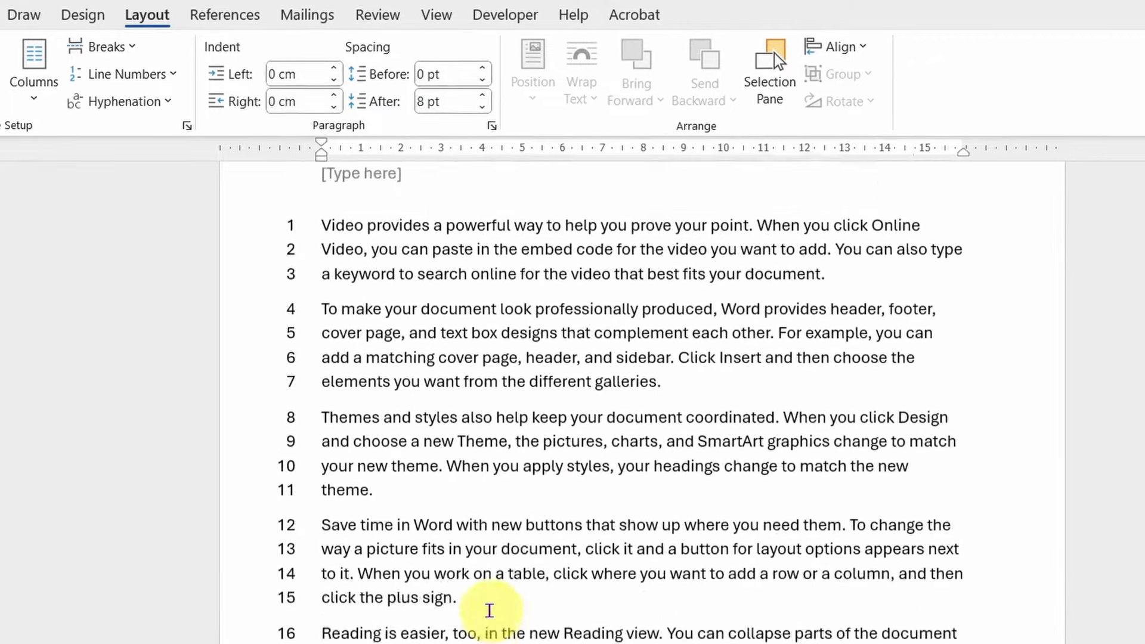
{"action": "scroll", "coordinate": [489, 610], "scroll_direction": "up", "scroll_amount": 2}
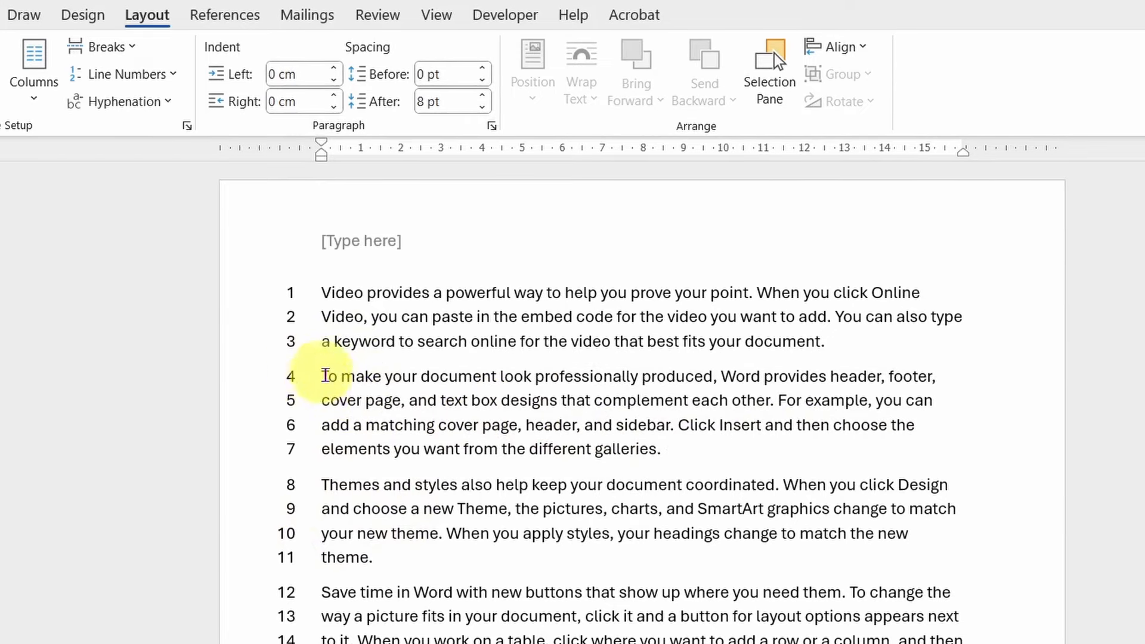
Set line numbering to None and back to Continuous.
{"action": "left_click", "coordinate": [145, 75]}
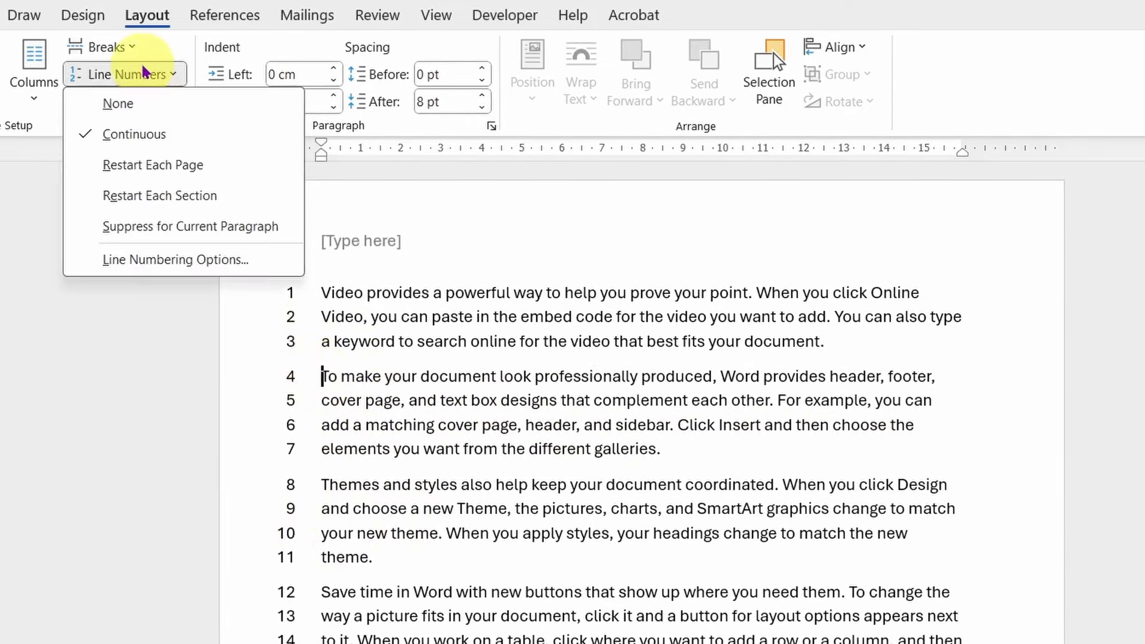
{"action": "left_click", "coordinate": [133, 103]}
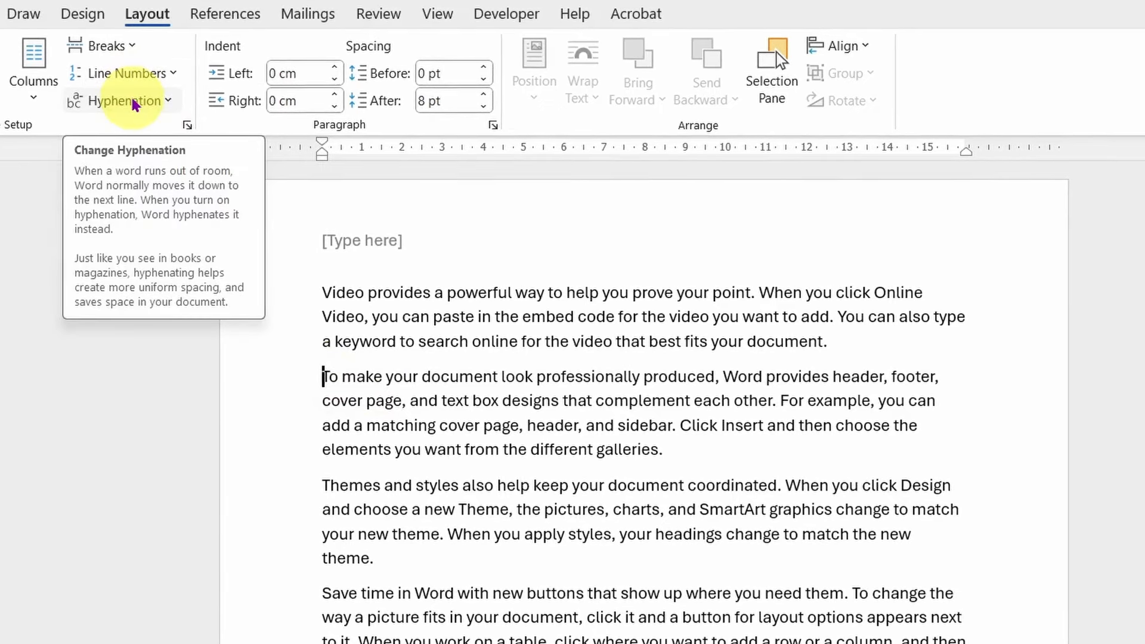
{"action": "left_click", "coordinate": [127, 73]}
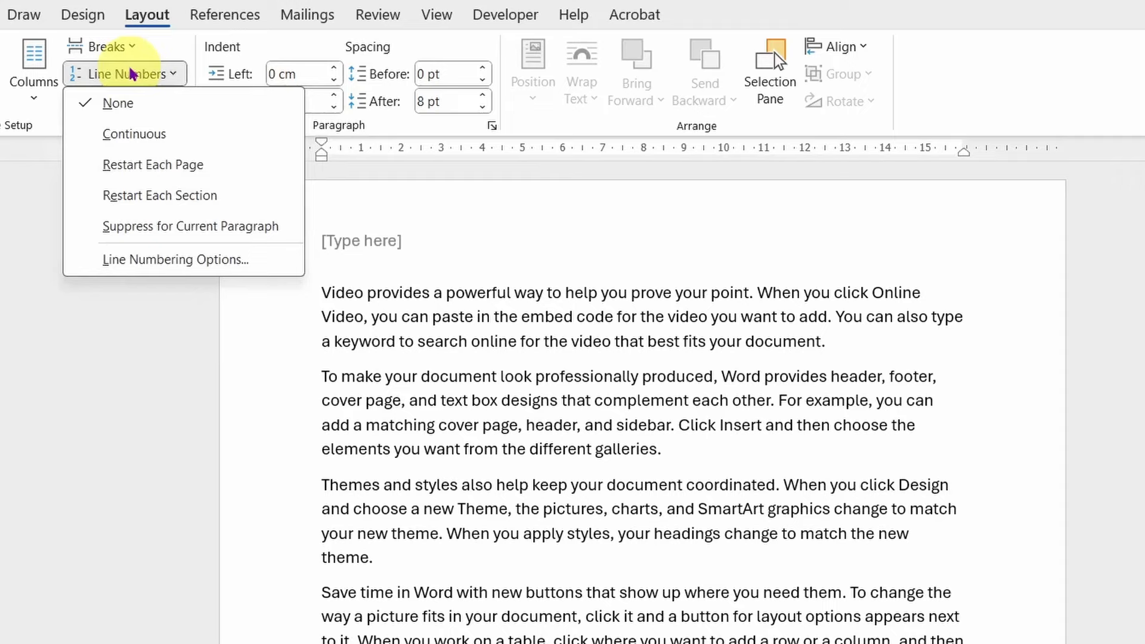
{"action": "left_click", "coordinate": [135, 133]}
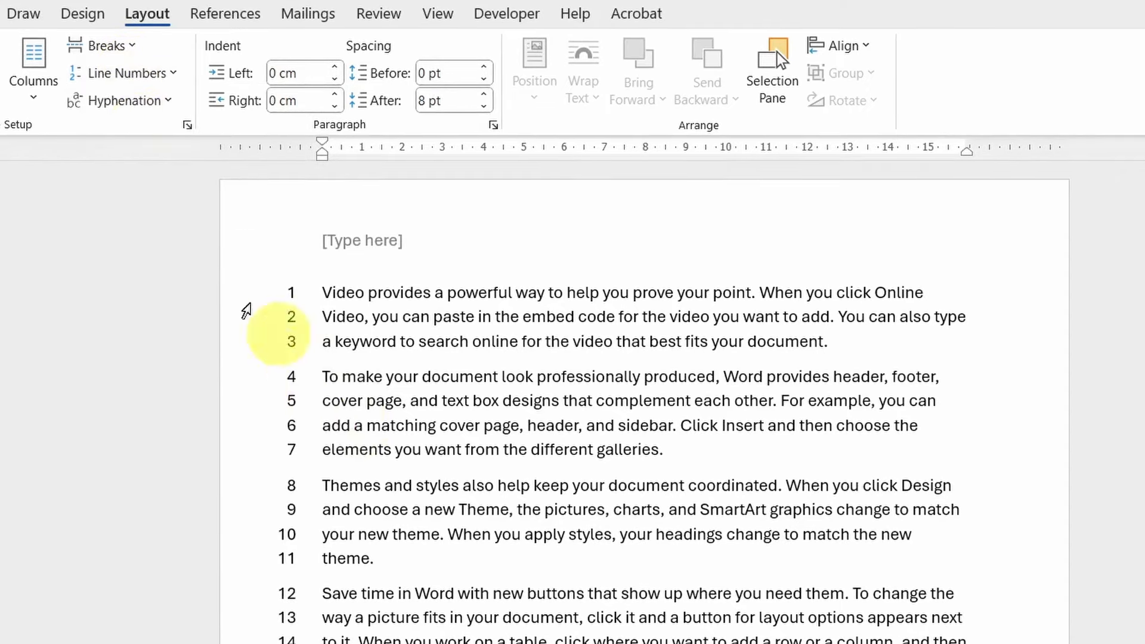
Suppress line numbering for the second paragraph, the one beginning "To make your document look professionally produced".
{"action": "left_click", "coordinate": [118, 83]}
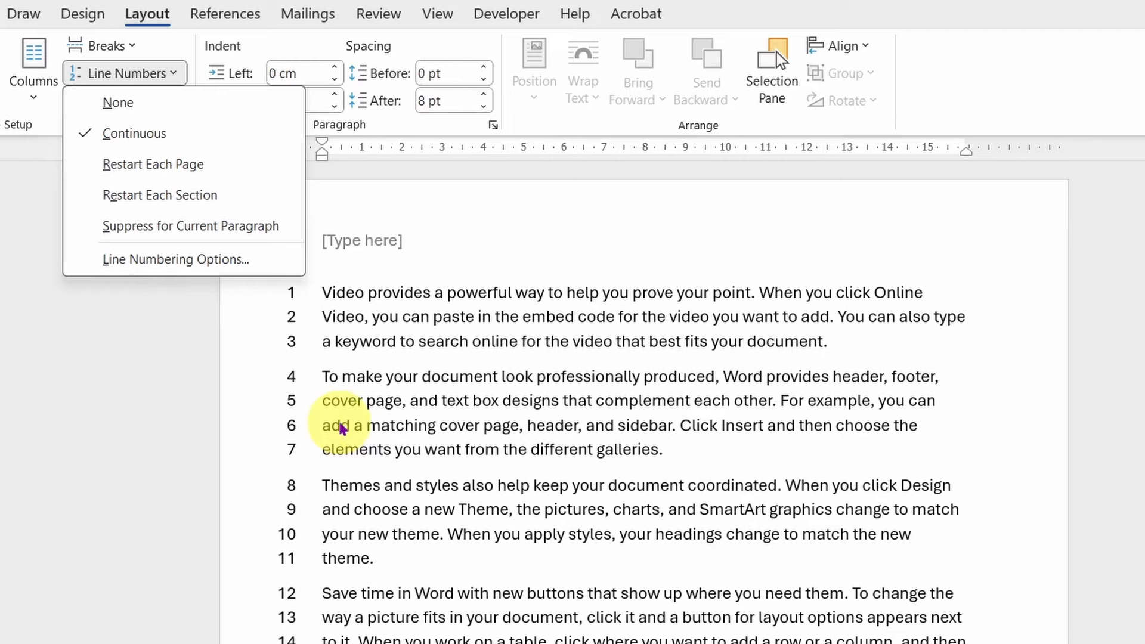
{"action": "left_click", "coordinate": [328, 396]}
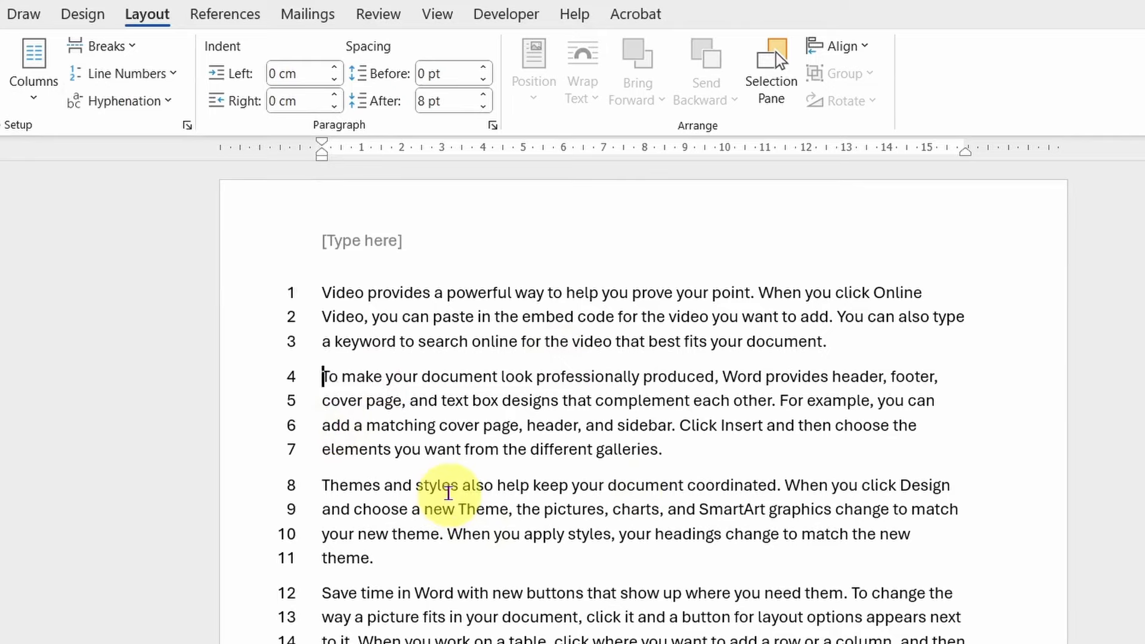
{"action": "left_click_drag", "start_coordinate": [319, 376], "coordinate": [652, 456]}
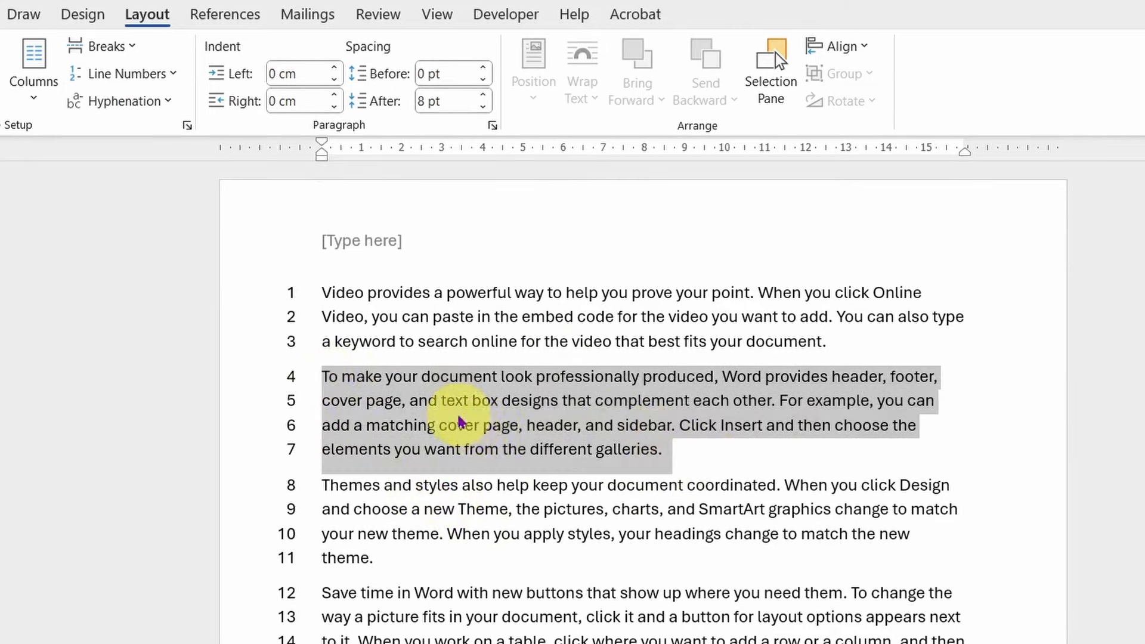
{"action": "left_click", "coordinate": [457, 401]}
{"action": "left_click", "coordinate": [319, 377]}
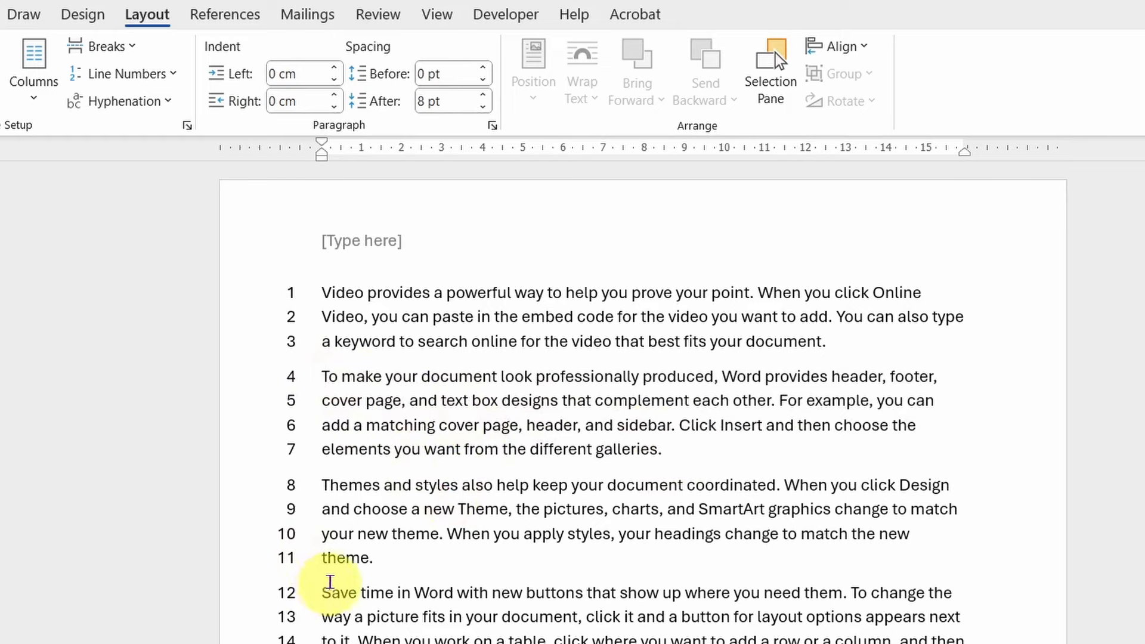
{"action": "left_click", "coordinate": [151, 76]}
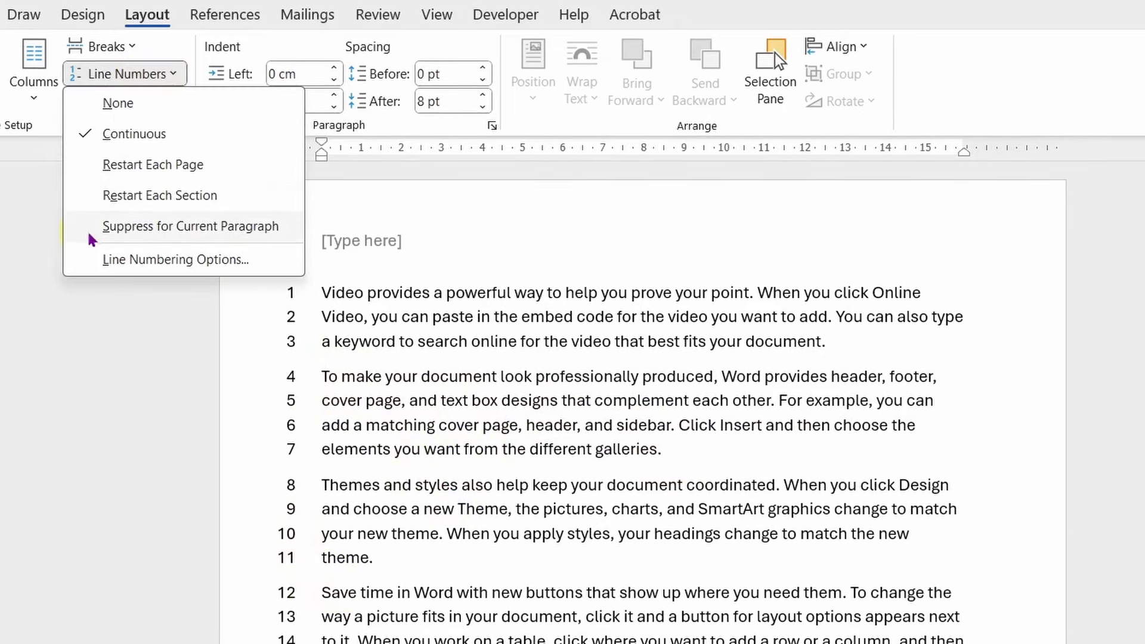
{"action": "left_click", "coordinate": [259, 228]}
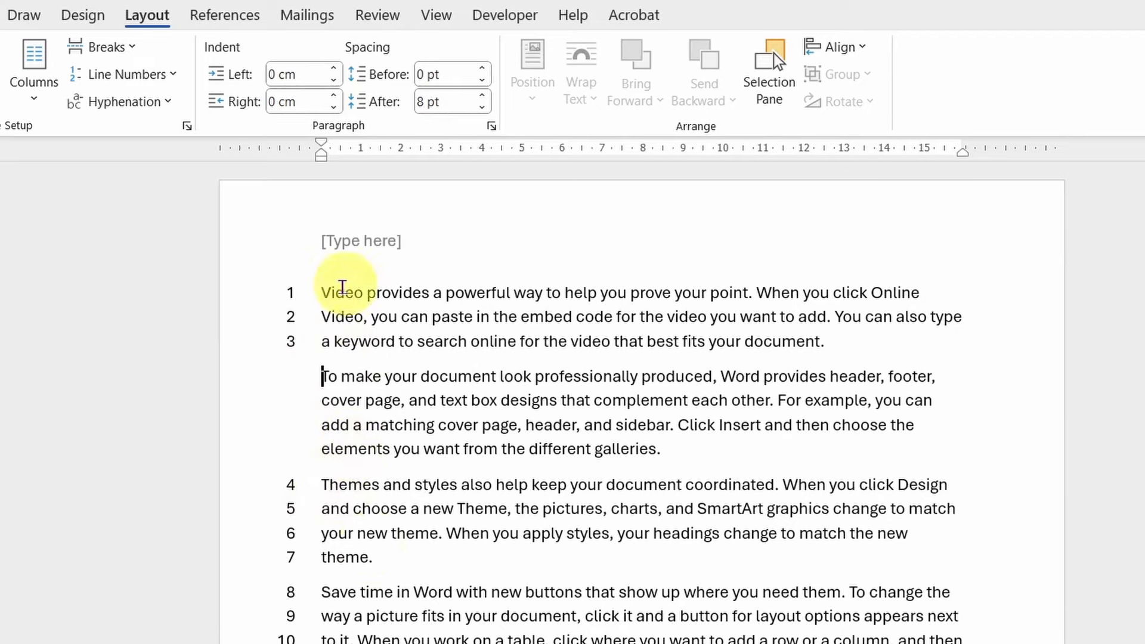
{"action": "left_click", "coordinate": [146, 74]}
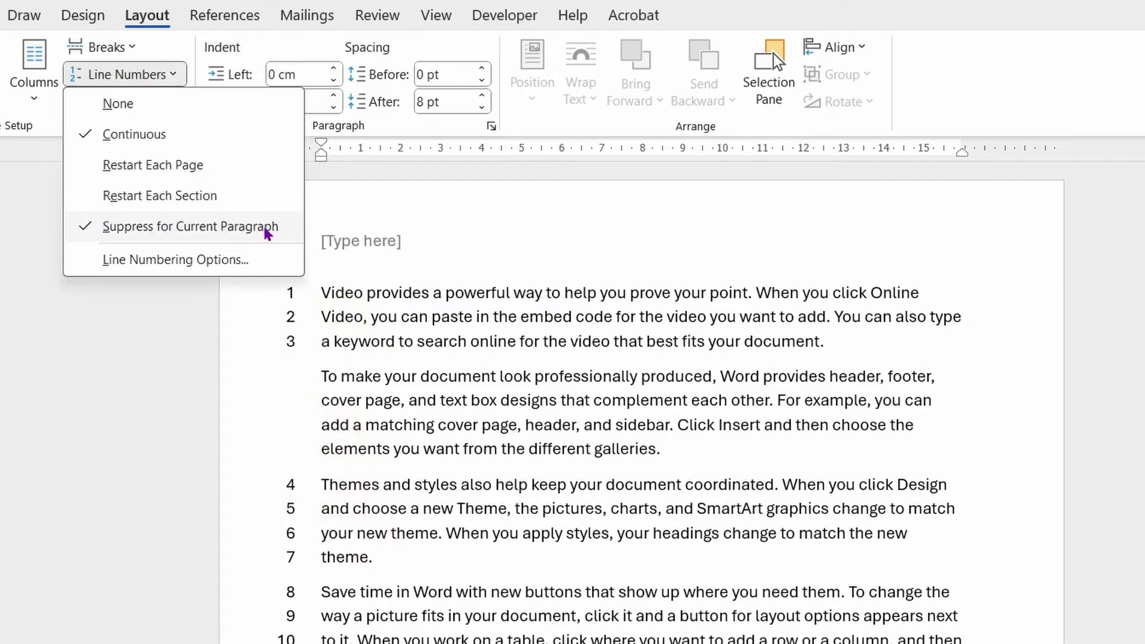
{"action": "left_click", "coordinate": [460, 378]}
Generate more sample text on a new line below the last paragraph with =rand(10,20).
{"action": "scroll", "coordinate": [460, 382], "scroll_direction": "down", "scroll_amount": 7}
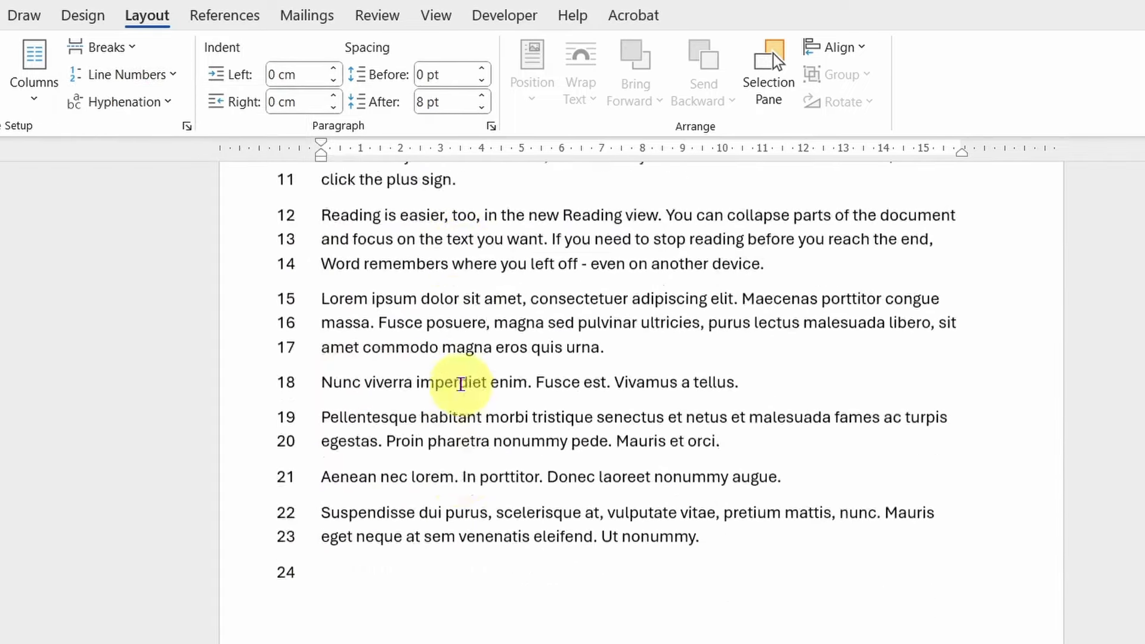
{"action": "scroll", "coordinate": [448, 465], "scroll_direction": "down", "scroll_amount": 2}
{"action": "left_click", "coordinate": [435, 525]}
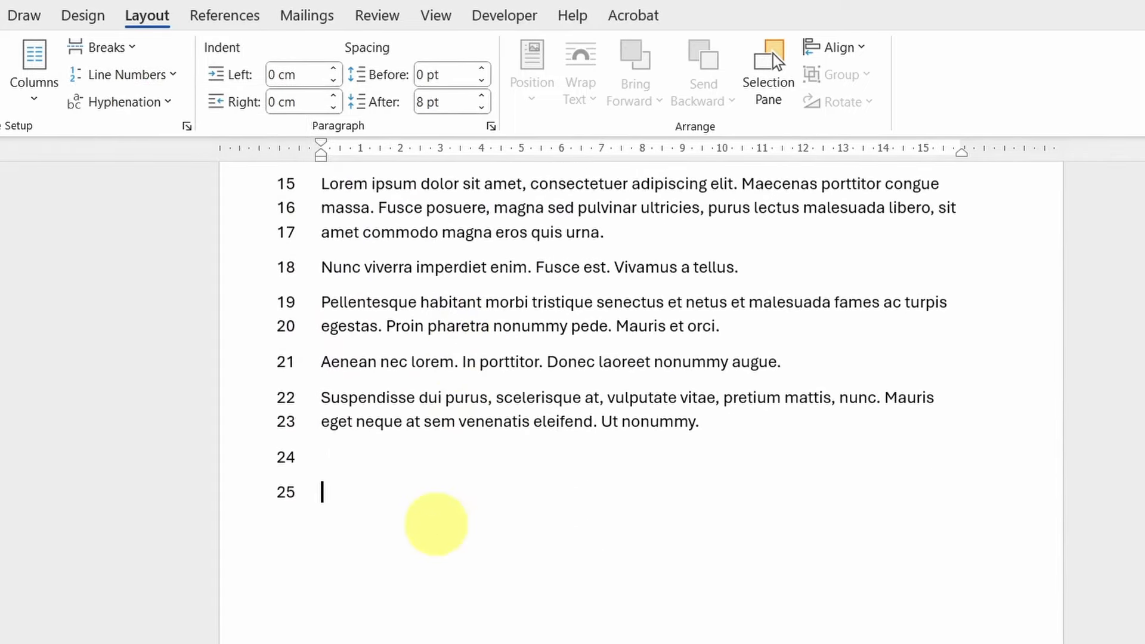
{"action": "type", "text": "=rand"}
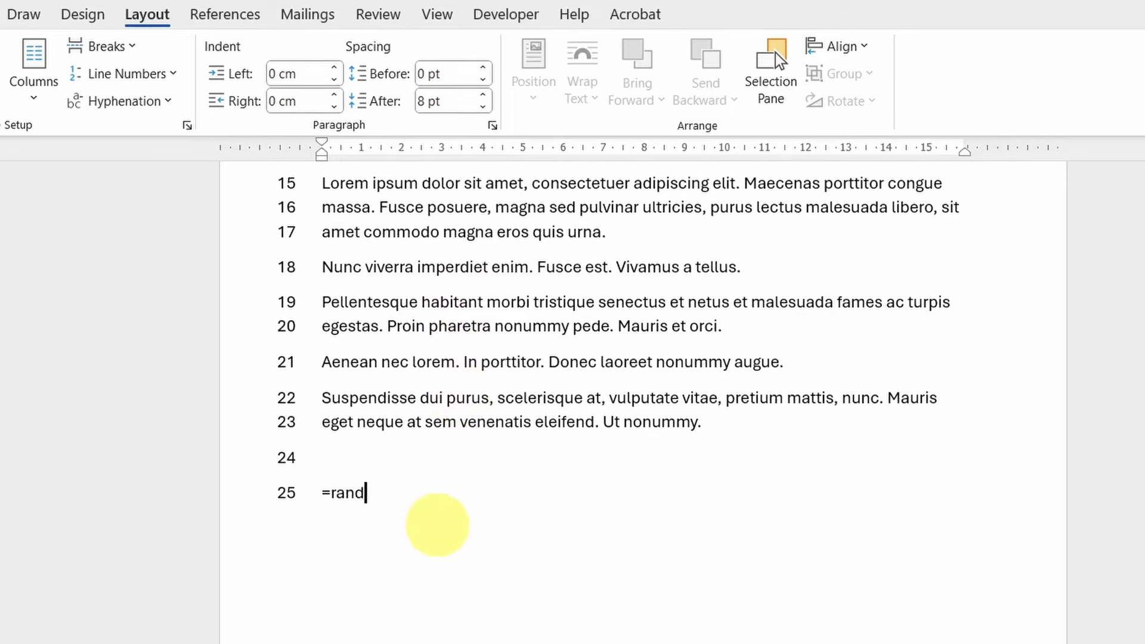
{"action": "type", "text": "(10,"}
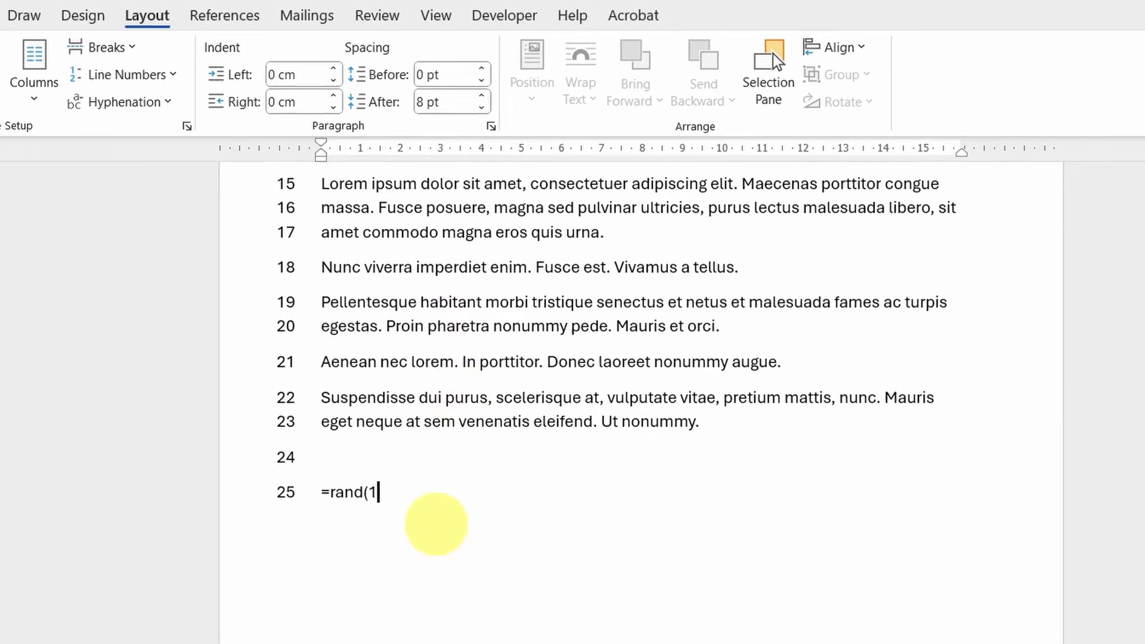
{"action": "type", "text": "20)"}
{"action": "key", "text": "Return"}
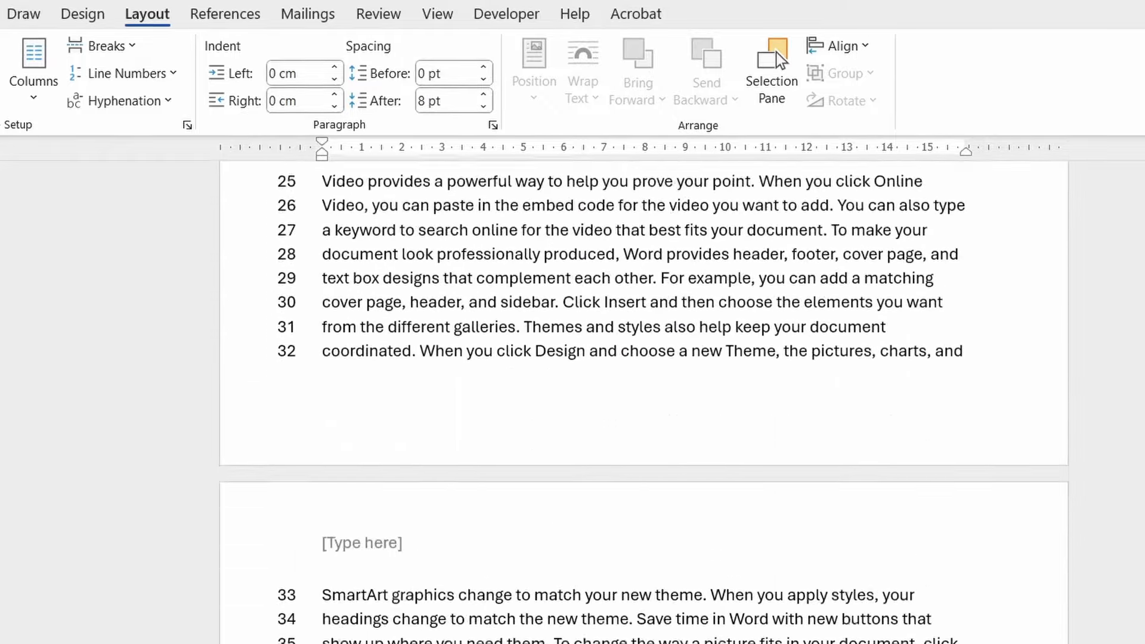
Set the line numbering to Restart Each Page, working from the first line of the page after the sample paragraphs.
{"action": "scroll", "coordinate": [645, 388], "scroll_direction": "down", "scroll_amount": 1}
{"action": "left_click", "coordinate": [302, 533]}
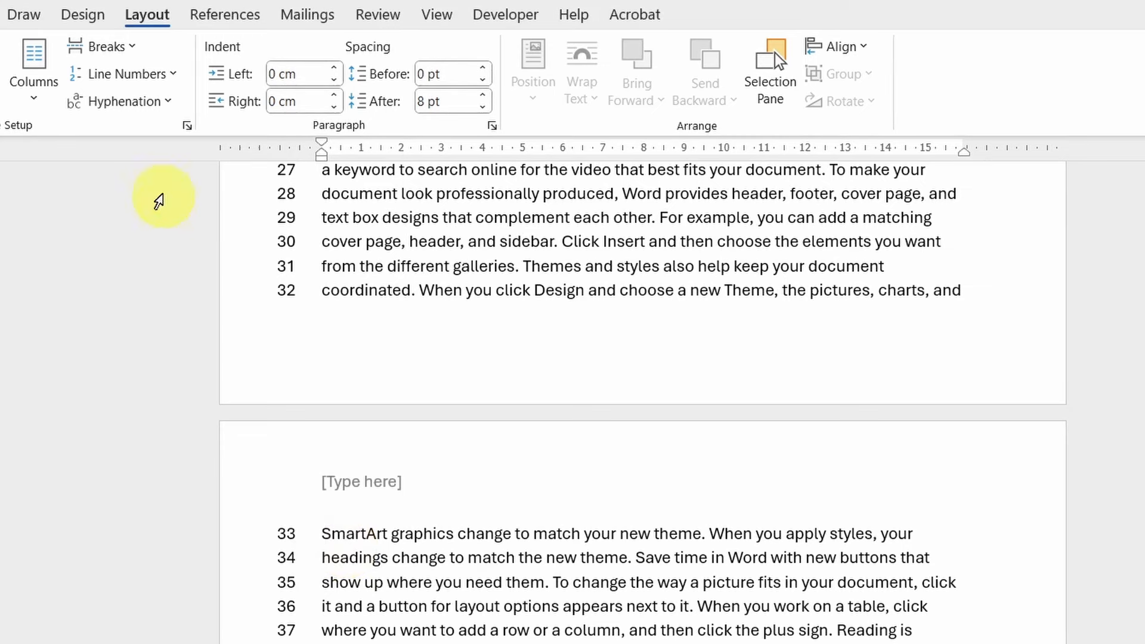
{"action": "left_click", "coordinate": [146, 76]}
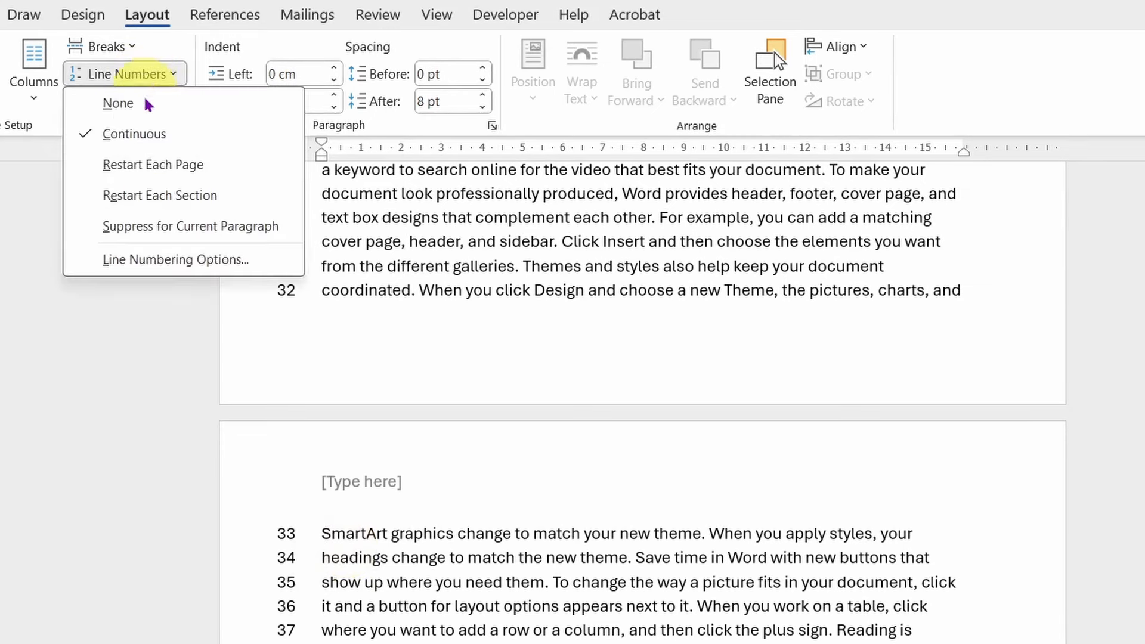
{"action": "left_click", "coordinate": [198, 170]}
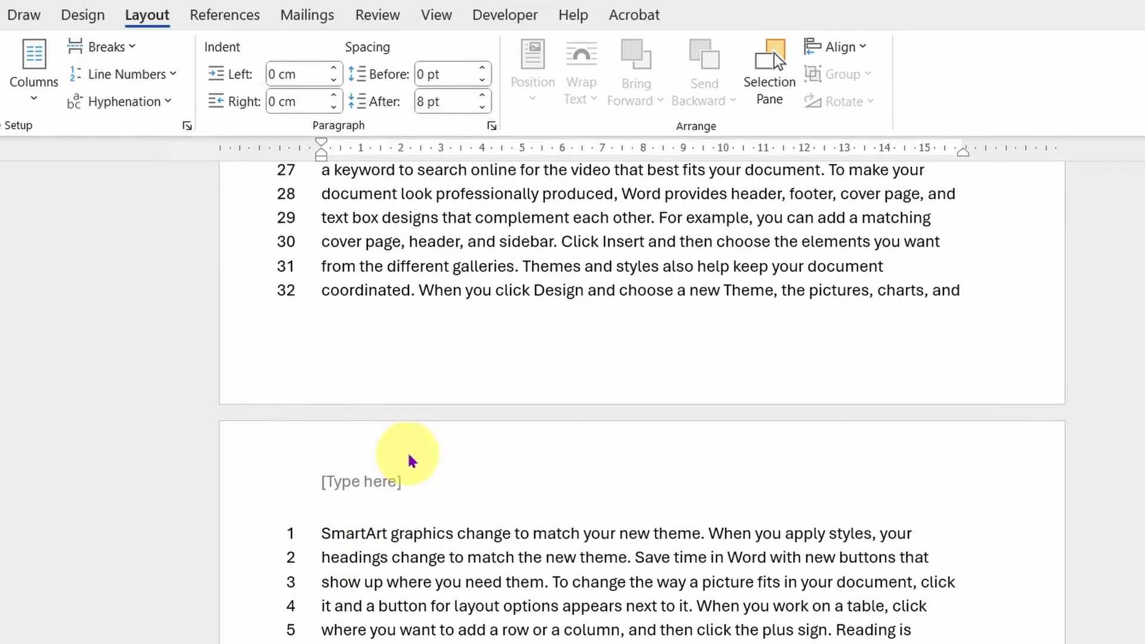
Examine how the line numbers run at the start and end of each page of the sample text.
{"action": "scroll", "coordinate": [412, 460], "scroll_direction": "up", "scroll_amount": 4}
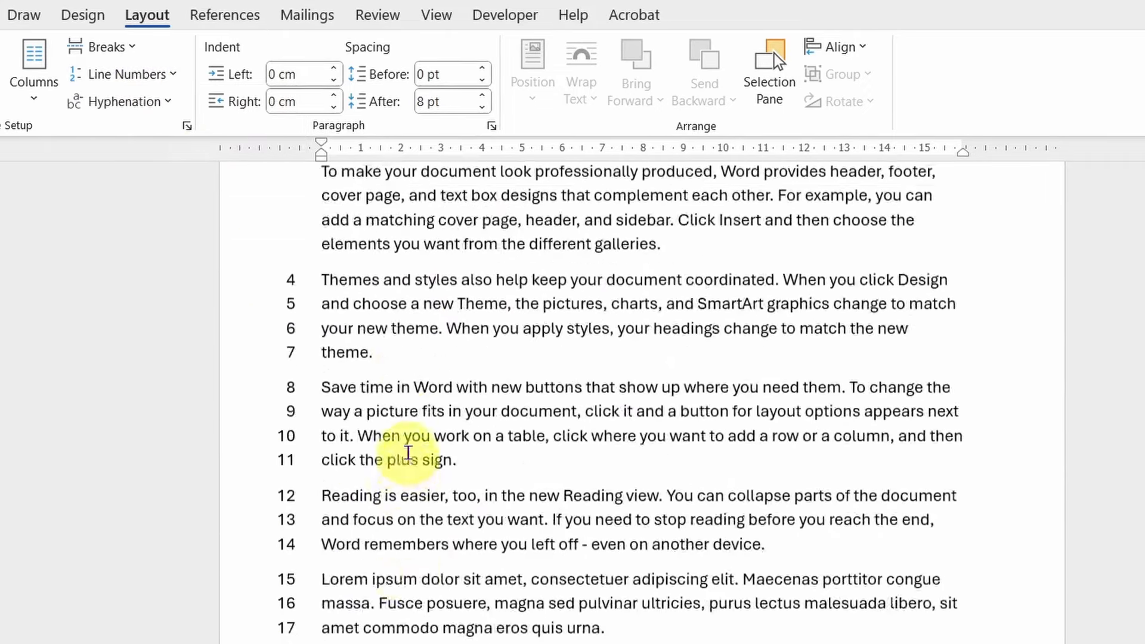
{"action": "scroll", "coordinate": [408, 453], "scroll_direction": "up", "scroll_amount": 4}
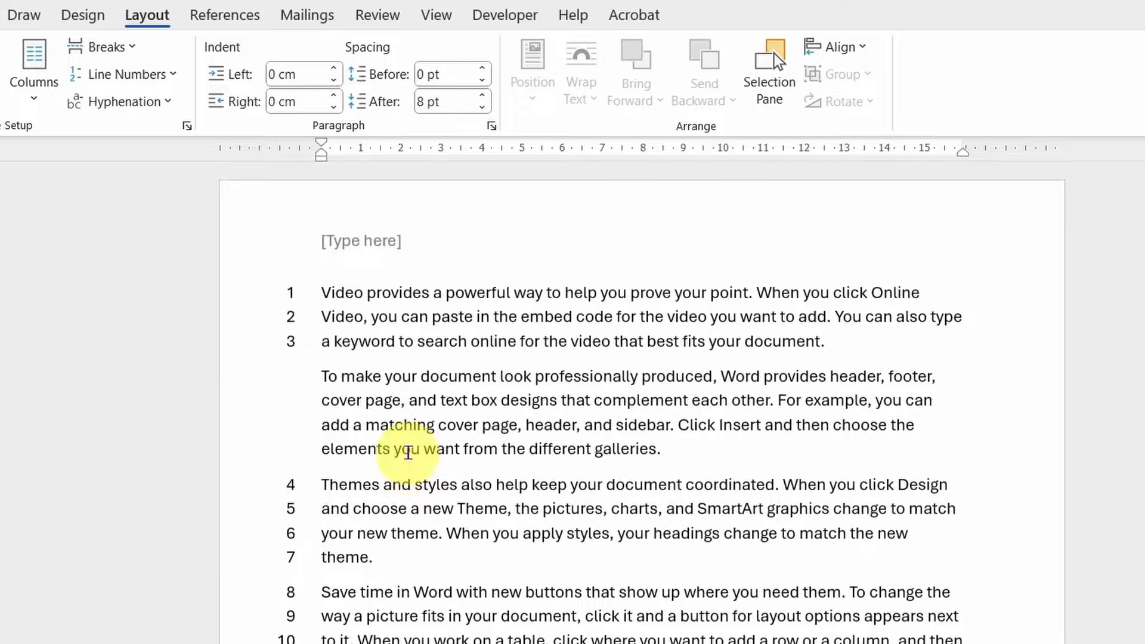
{"action": "scroll", "coordinate": [300, 328], "scroll_direction": "down", "scroll_amount": 10}
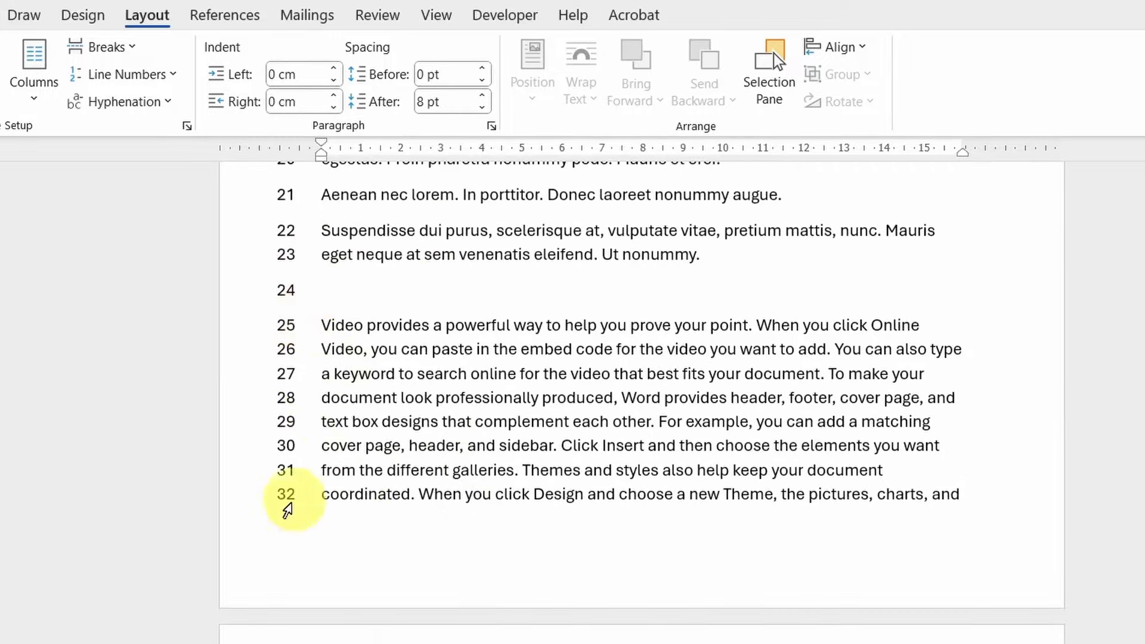
{"action": "scroll", "coordinate": [402, 497], "scroll_direction": "down", "scroll_amount": 5}
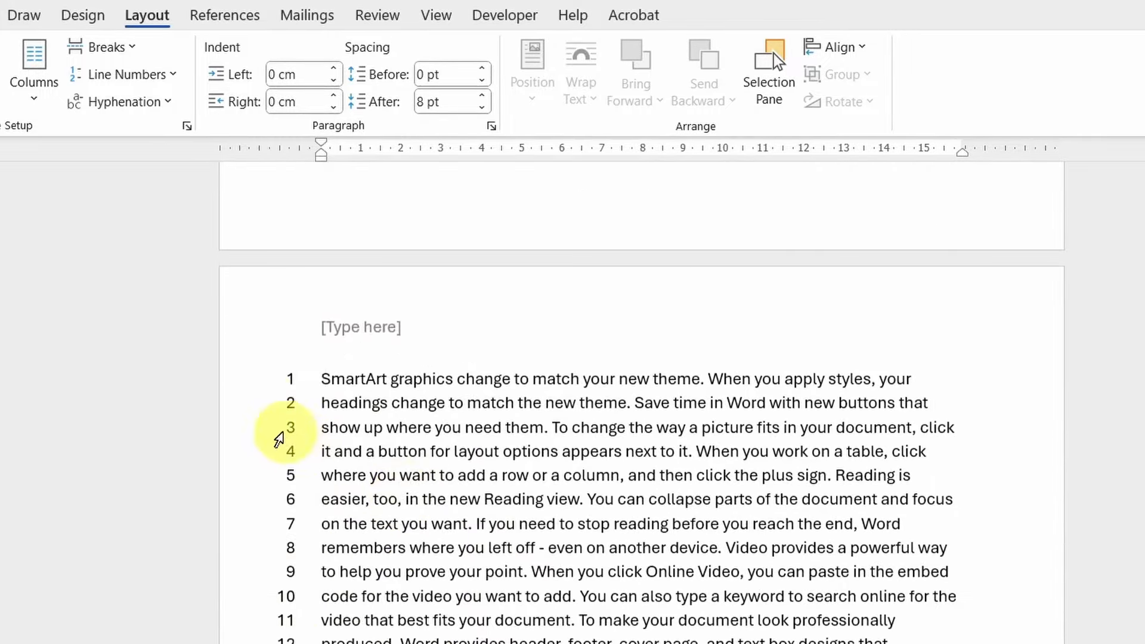
{"action": "scroll", "coordinate": [541, 460], "scroll_direction": "down", "scroll_amount": 4}
{"action": "scroll", "coordinate": [541, 460], "scroll_direction": "down", "scroll_amount": 7}
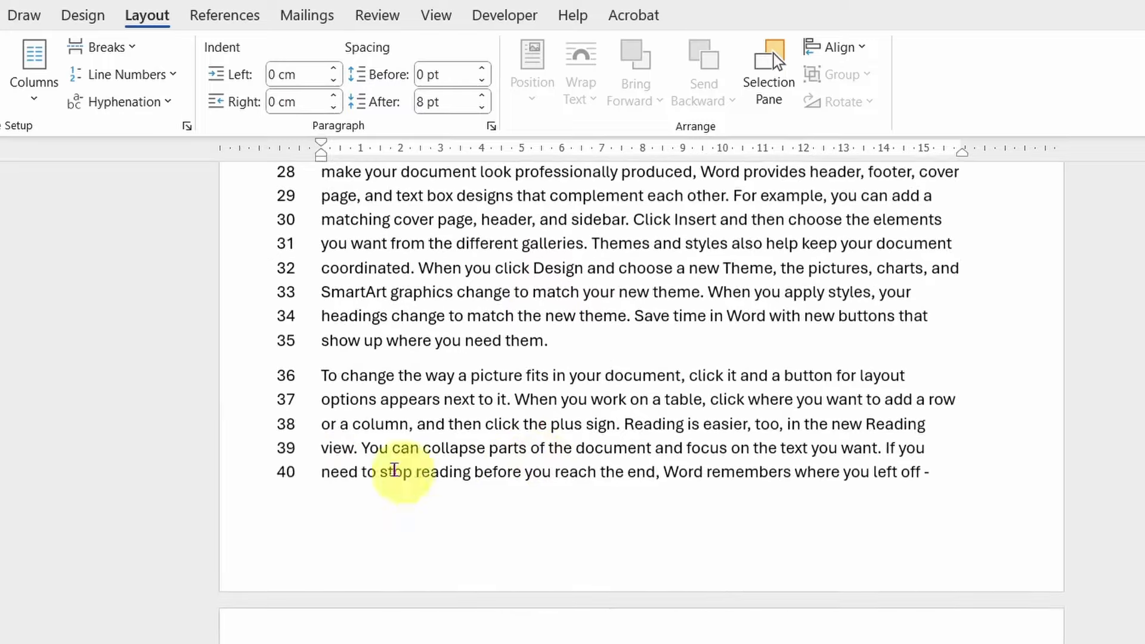
{"action": "scroll", "coordinate": [488, 507], "scroll_direction": "down", "scroll_amount": 3}
{"action": "scroll", "coordinate": [487, 508], "scroll_direction": "down", "scroll_amount": 6}
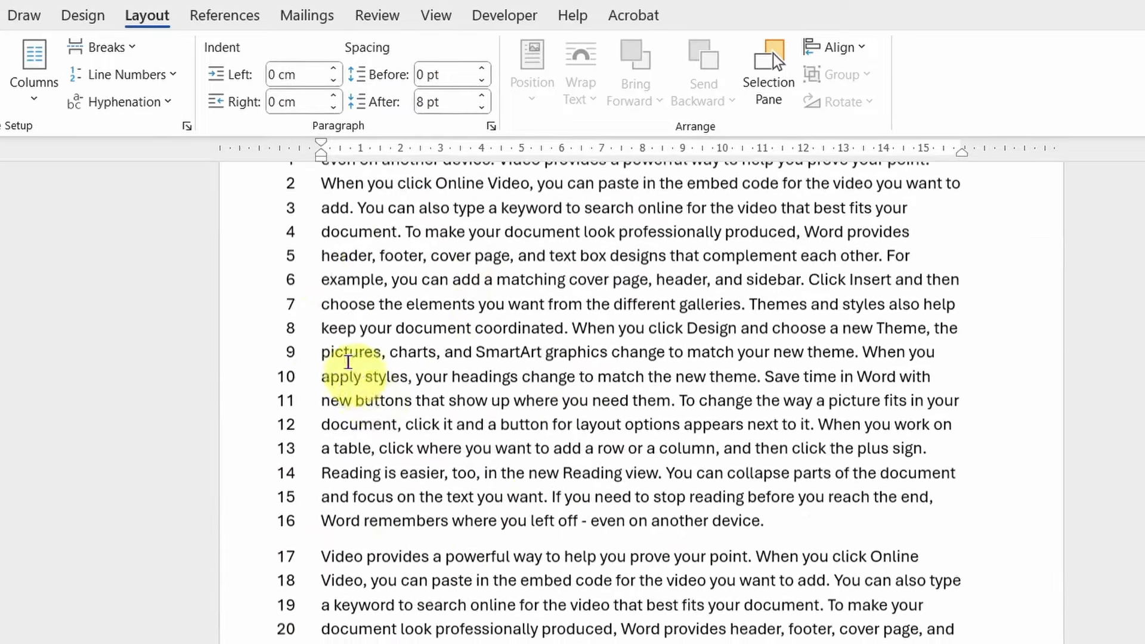
{"action": "scroll", "coordinate": [393, 530], "scroll_direction": "down", "scroll_amount": 3}
{"action": "scroll", "coordinate": [394, 529], "scroll_direction": "down", "scroll_amount": 6}
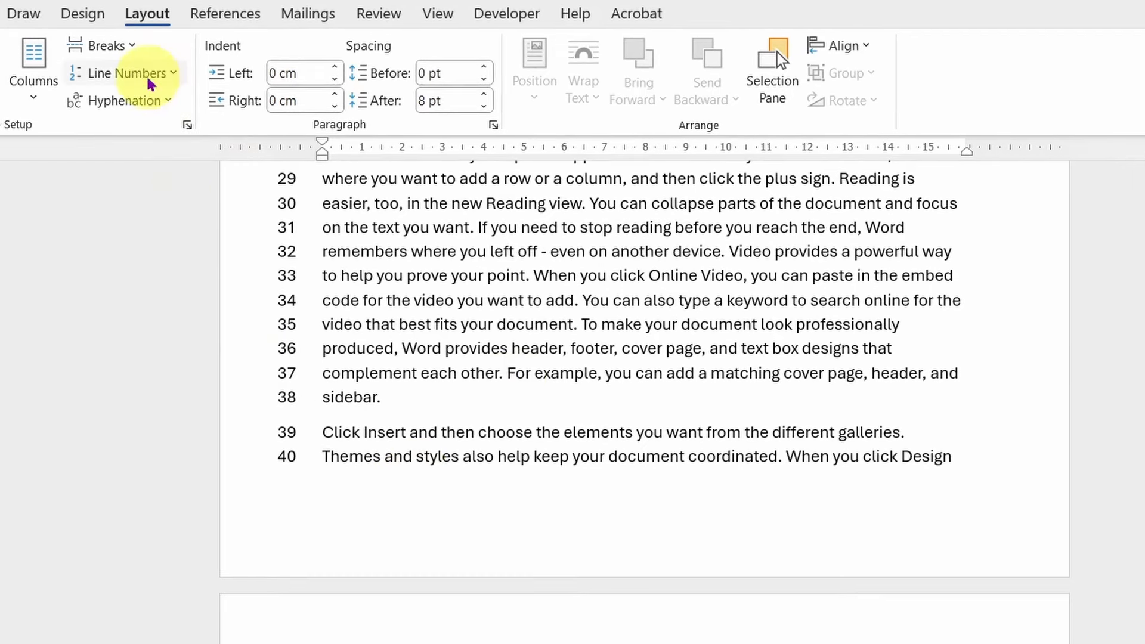
Return to the beginning of the sample text and display multiple pages side by side.
{"action": "left_click", "coordinate": [144, 74]}
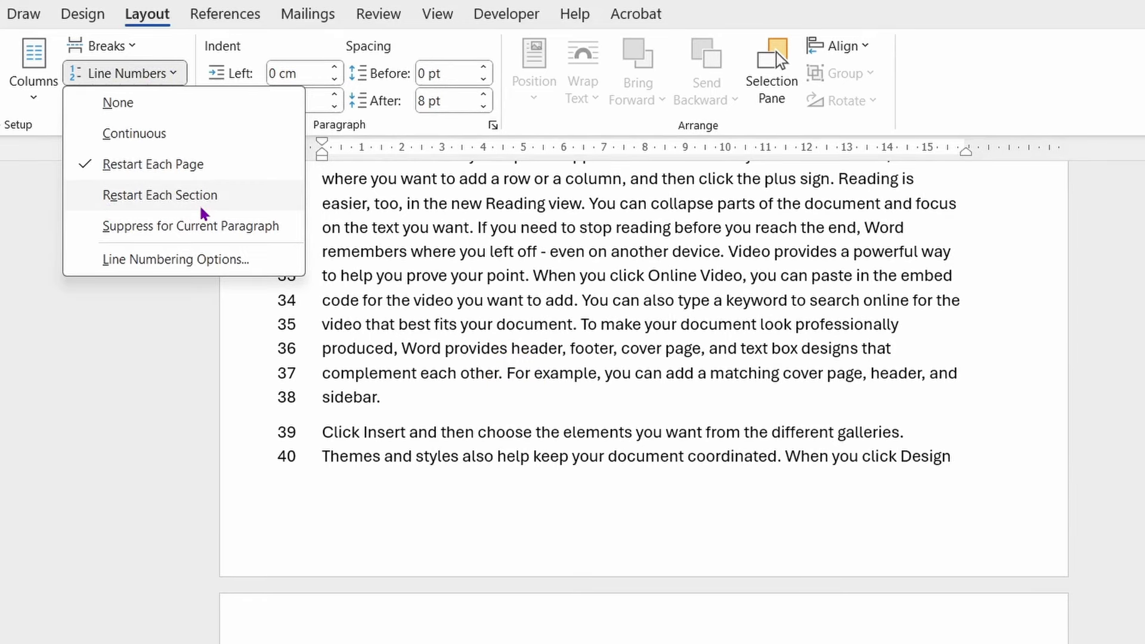
{"action": "left_click", "coordinate": [476, 366]}
{"action": "scroll", "coordinate": [476, 366], "scroll_direction": "up", "scroll_amount": 15}
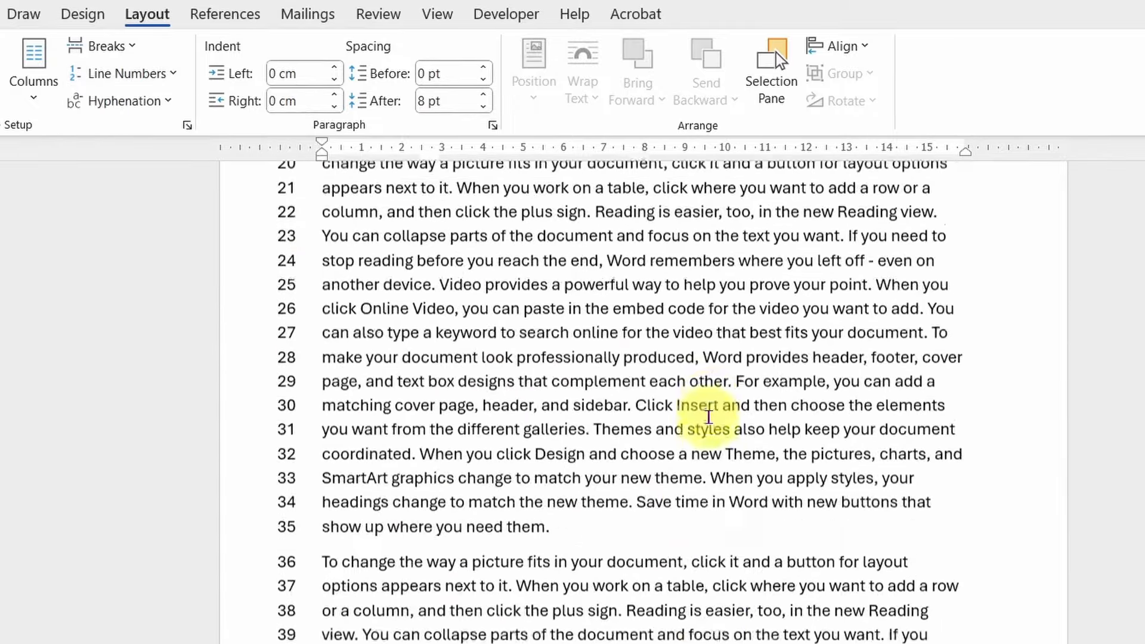
{"action": "scroll", "coordinate": [709, 417], "scroll_direction": "down", "scroll_amount": 20}
{"action": "scroll", "coordinate": [709, 416], "scroll_direction": "up", "scroll_amount": 5}
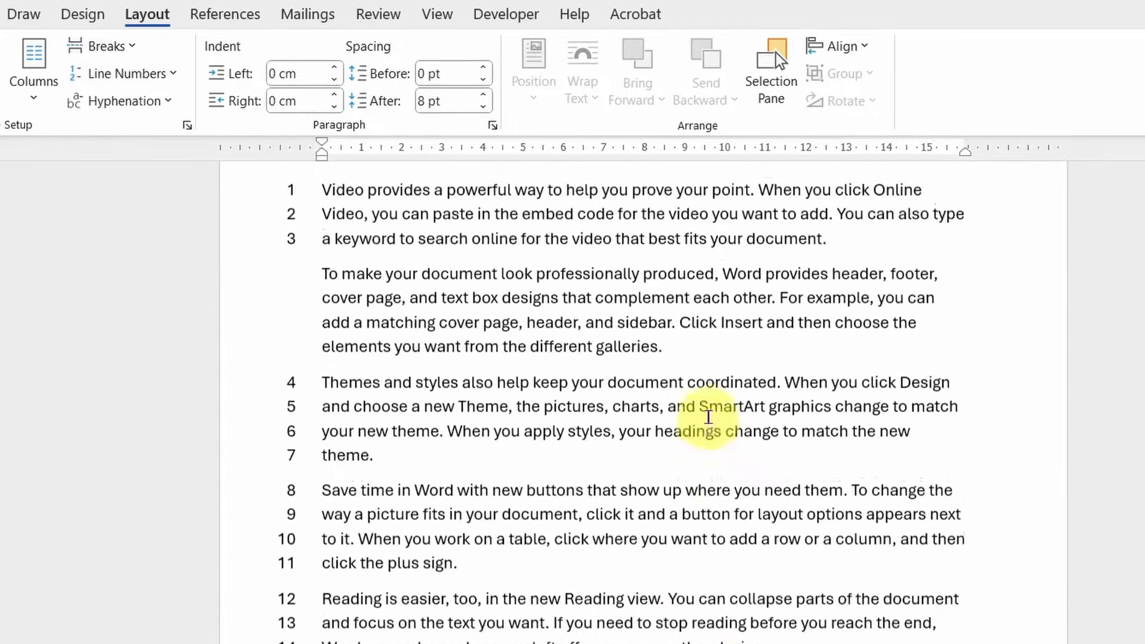
{"action": "scroll", "coordinate": [709, 417], "scroll_direction": "up", "scroll_amount": 3}
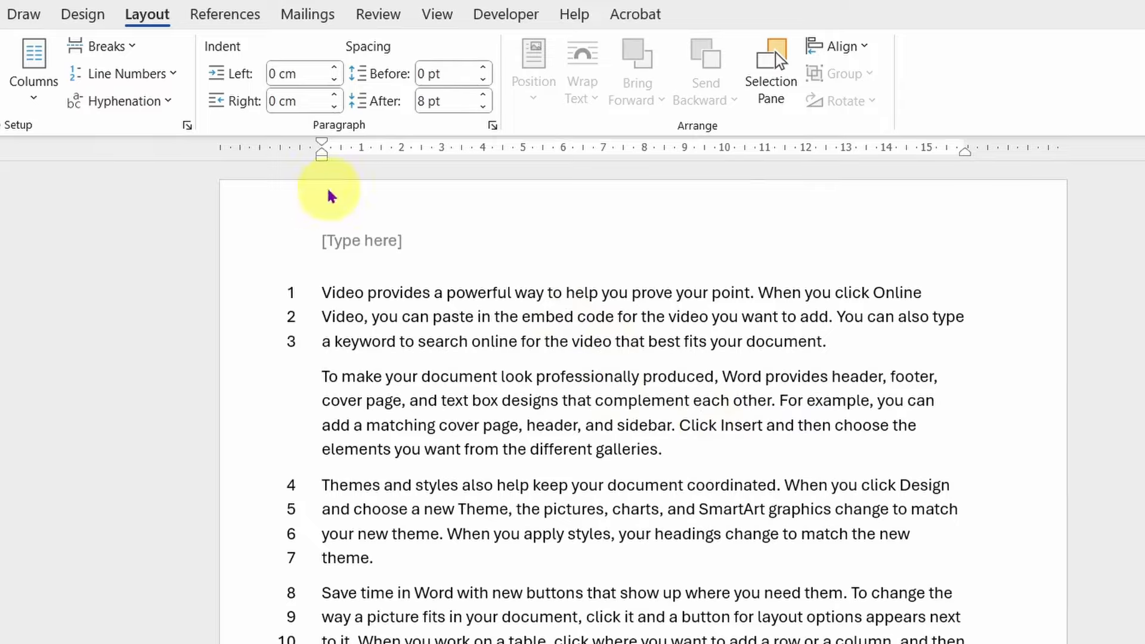
{"action": "left_click", "coordinate": [440, 16]}
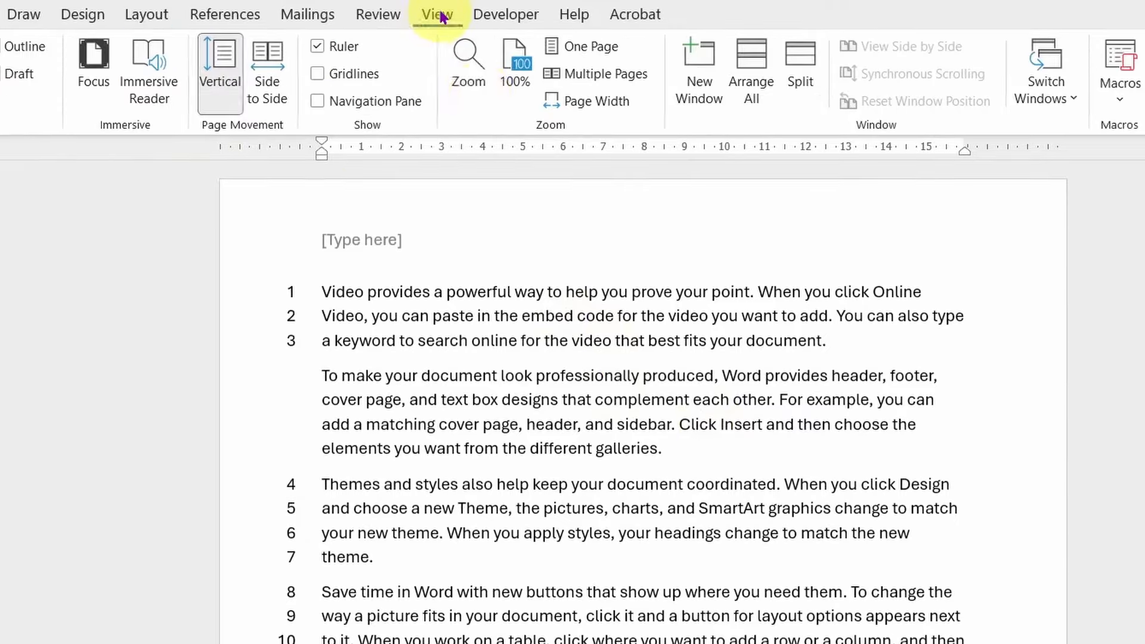
{"action": "left_click", "coordinate": [592, 73]}
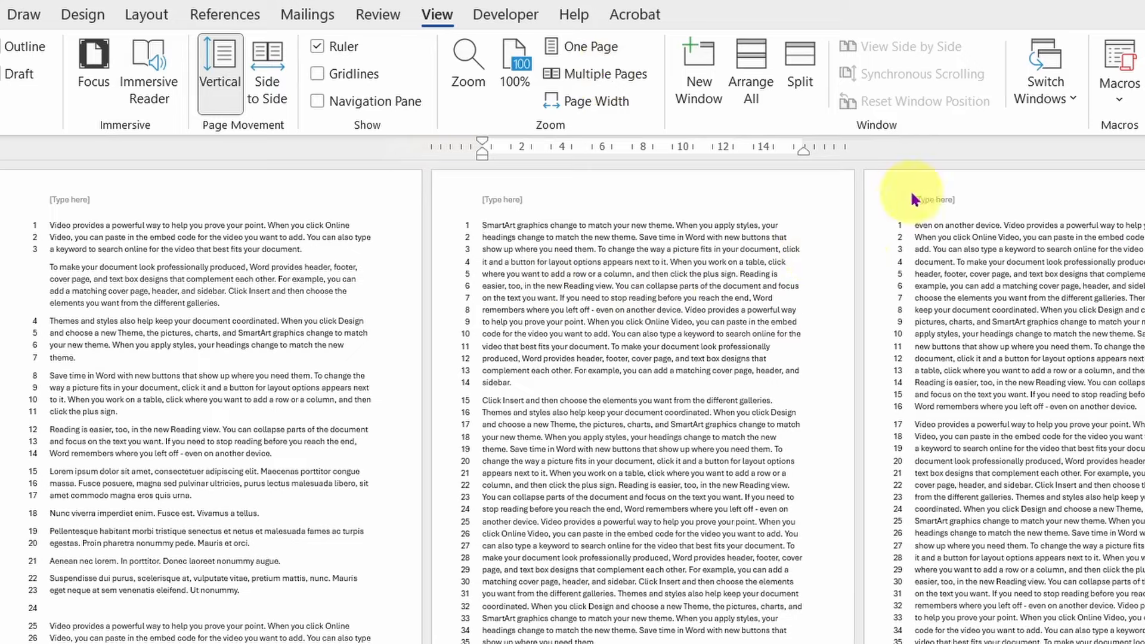
Insert a Next Page section break before the first line of the third sample page, "even on another device".
{"action": "left_click", "coordinate": [923, 223]}
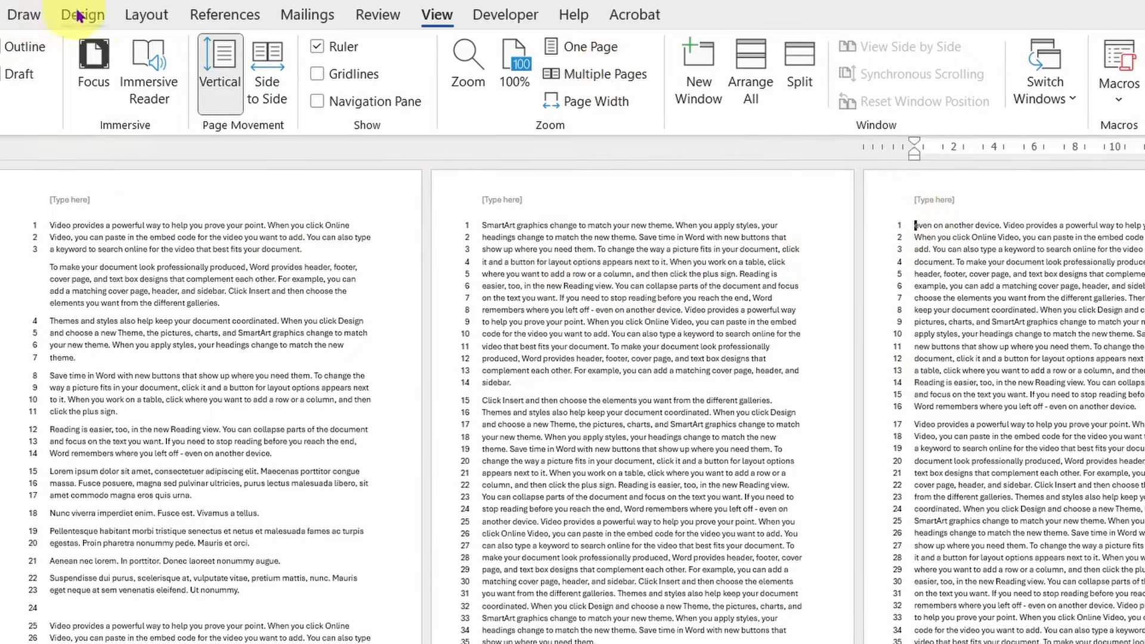
{"action": "left_click", "coordinate": [146, 14]}
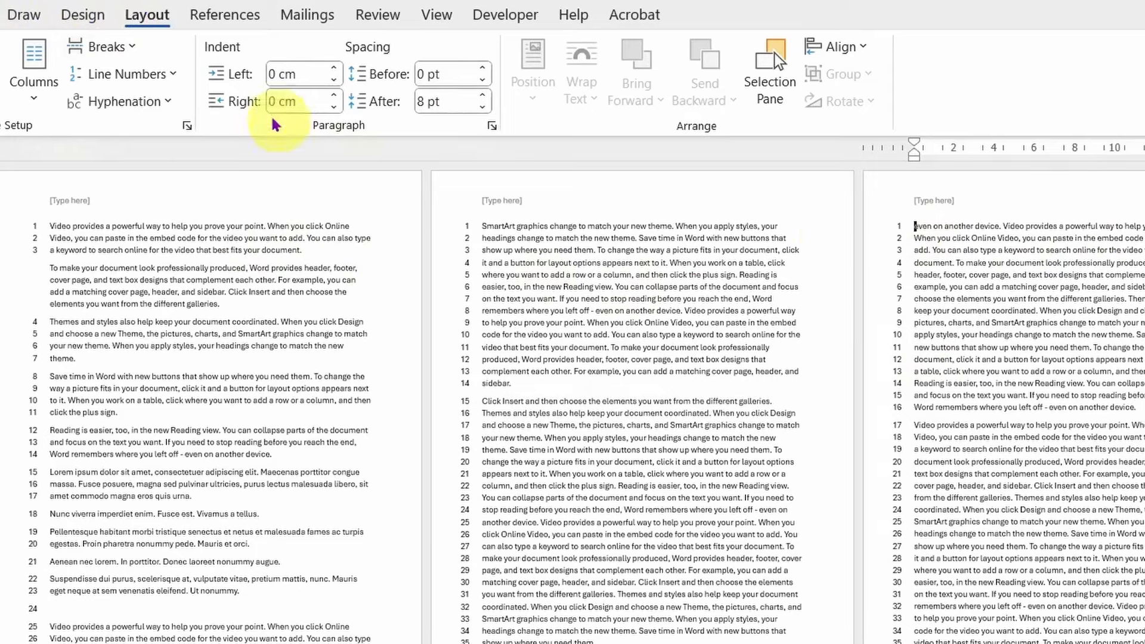
{"action": "left_click", "coordinate": [127, 47]}
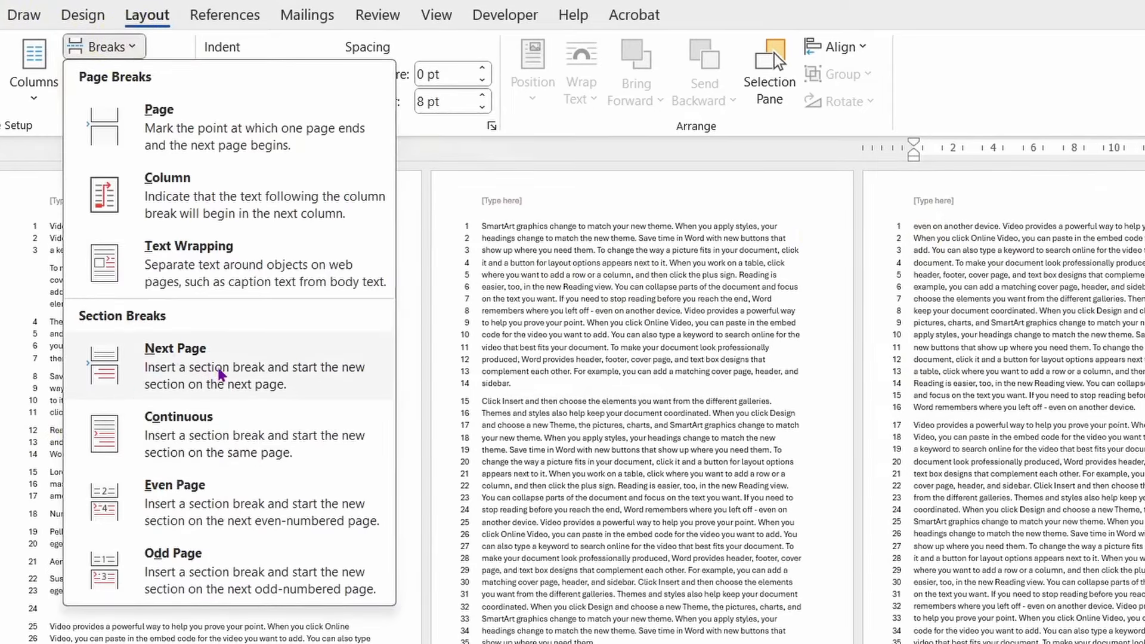
{"action": "left_click", "coordinate": [234, 355]}
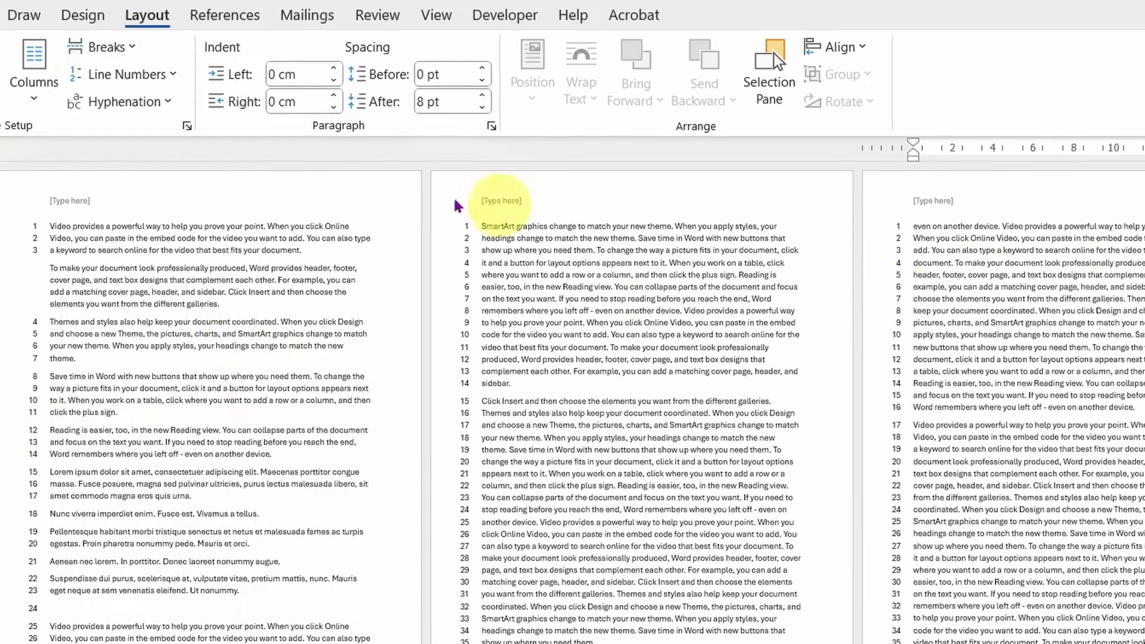
Set the line numbering of the section after the new break to Restart Each Section and check the selected option.
{"action": "left_click", "coordinate": [147, 75]}
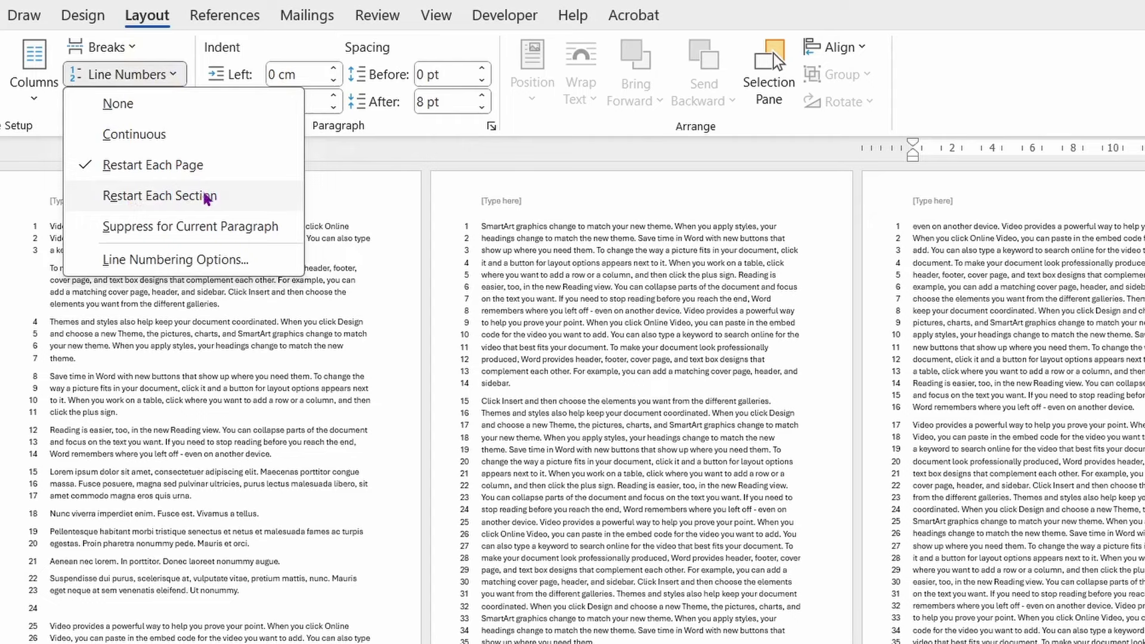
{"action": "left_click", "coordinate": [108, 166]}
{"action": "left_click", "coordinate": [144, 76]}
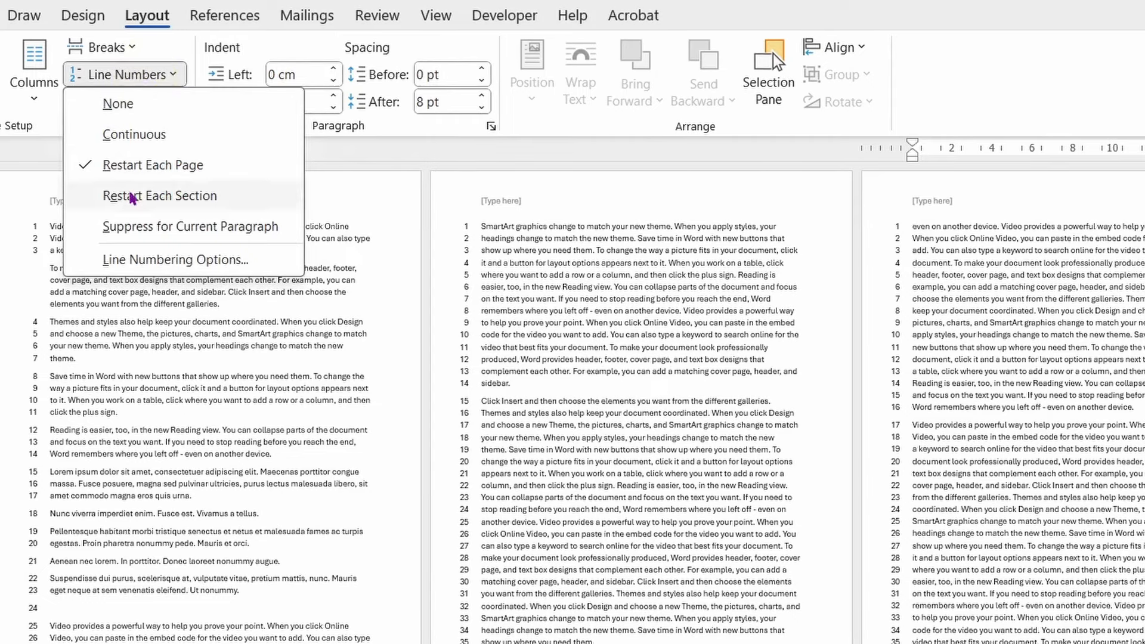
{"action": "left_click", "coordinate": [145, 195]}
{"action": "left_click", "coordinate": [147, 74]}
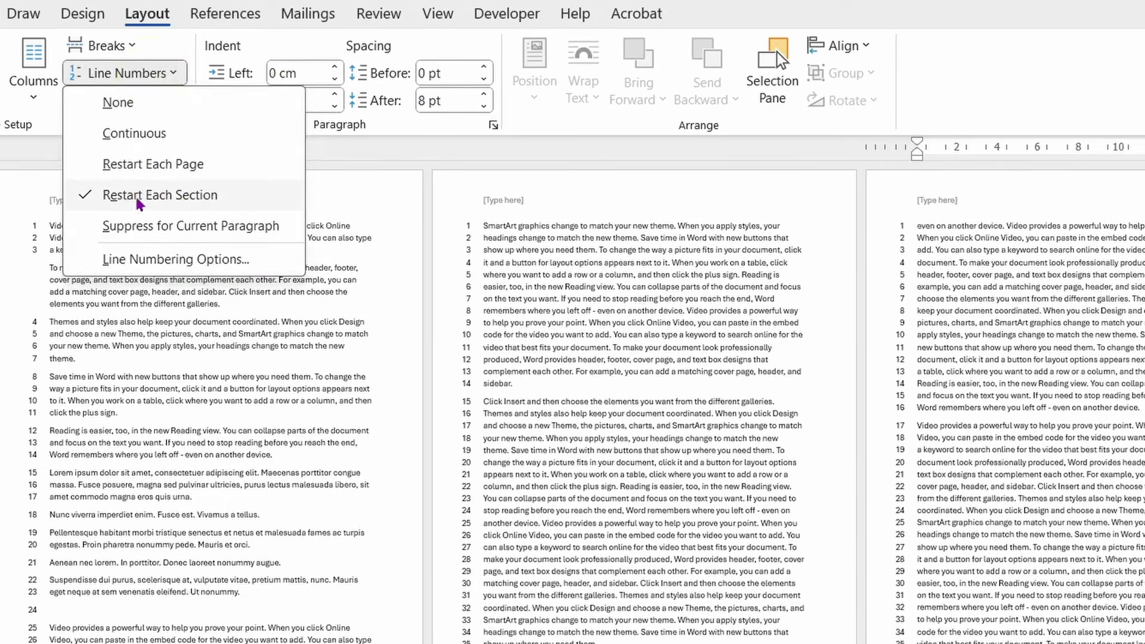
Examine how the line numbers run across the pages before and after the new section break.
{"action": "left_click", "coordinate": [677, 322]}
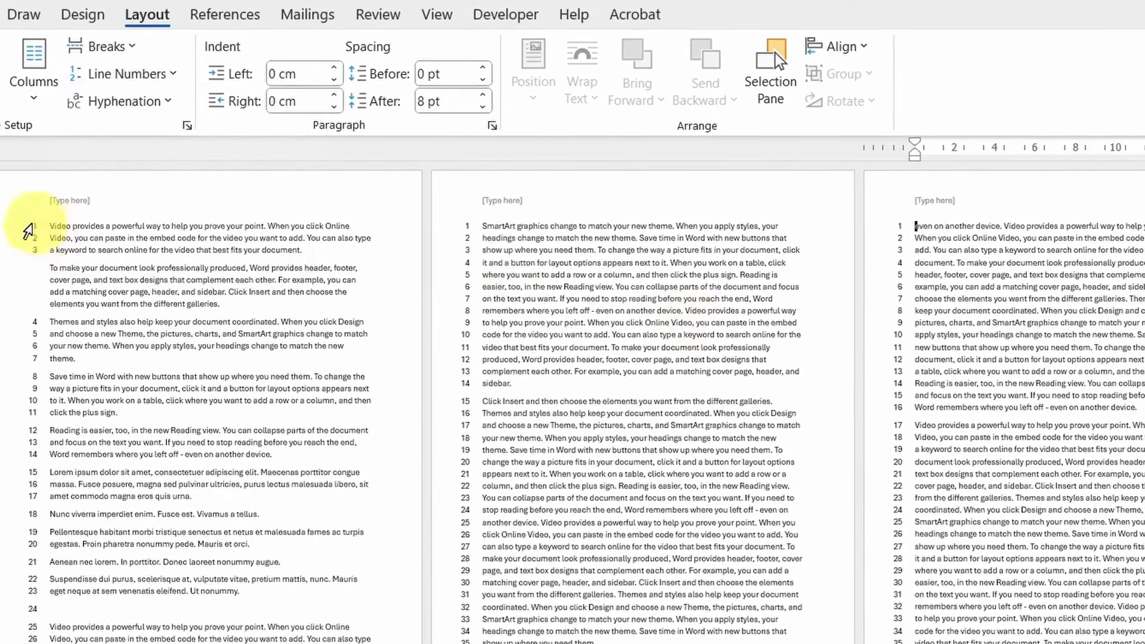
{"action": "scroll", "coordinate": [537, 382], "scroll_direction": "down", "scroll_amount": 1}
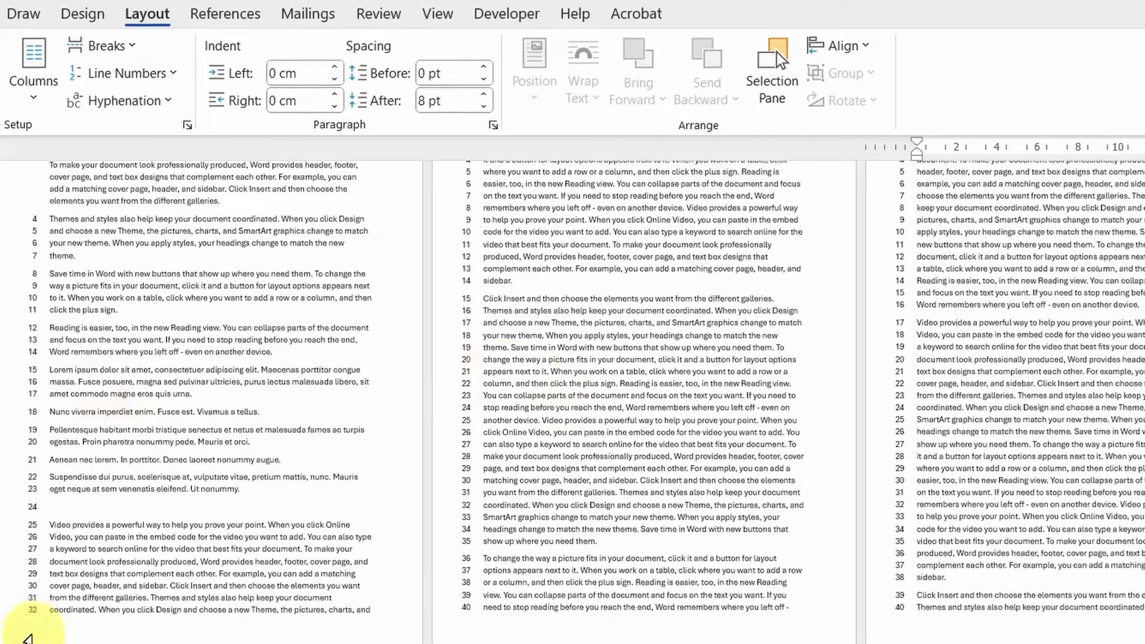
{"action": "scroll", "coordinate": [491, 484], "scroll_direction": "up", "scroll_amount": 1}
{"action": "scroll", "coordinate": [491, 484], "scroll_direction": "up", "scroll_amount": 1}
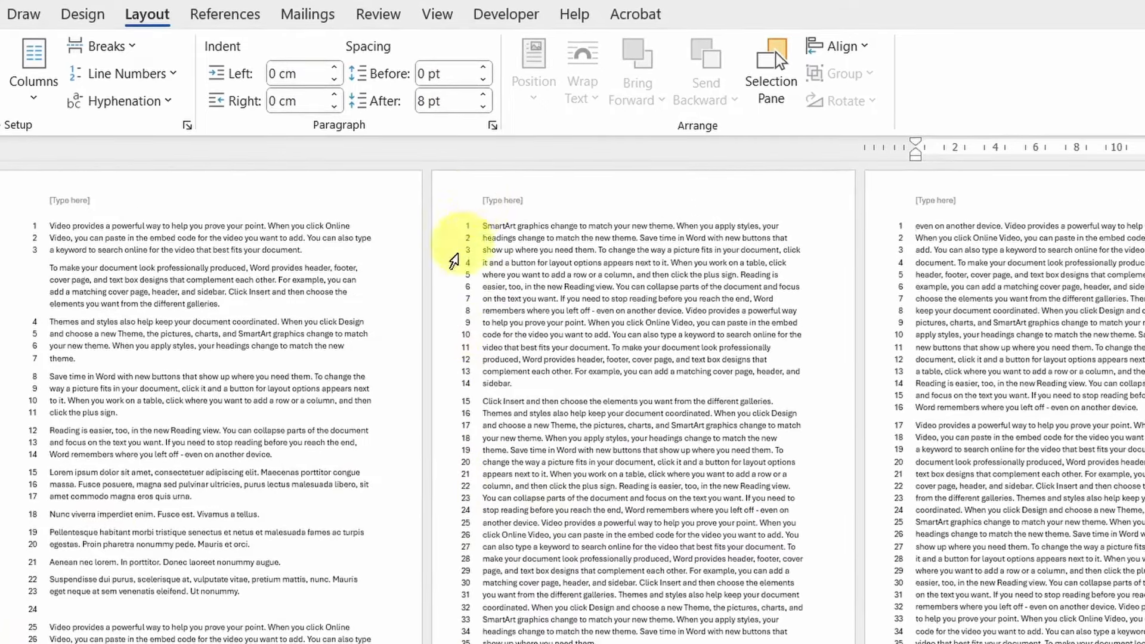
{"action": "left_click", "coordinate": [915, 226]}
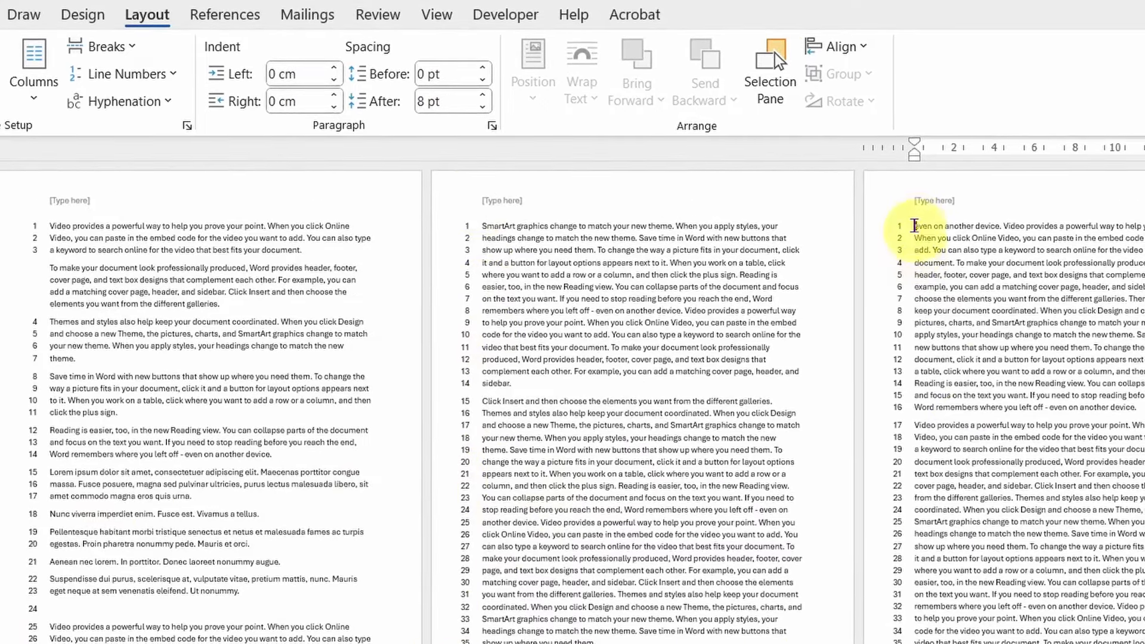
{"action": "scroll", "coordinate": [952, 435], "scroll_direction": "down", "scroll_amount": 1}
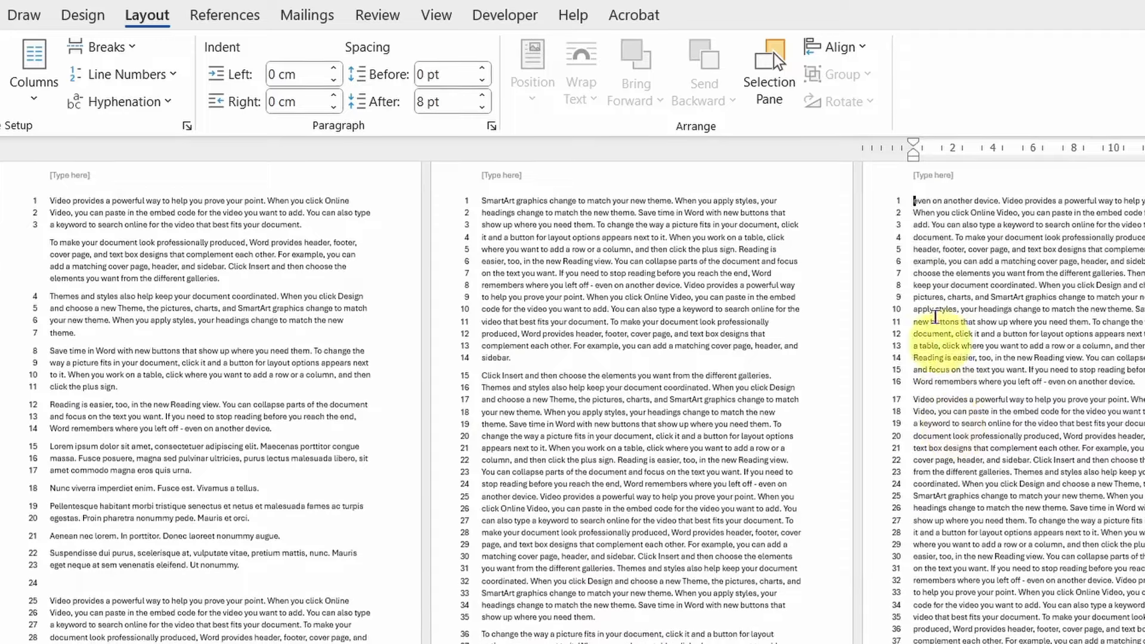
{"action": "scroll", "coordinate": [865, 478], "scroll_direction": "down", "scroll_amount": 2}
{"action": "scroll", "coordinate": [1001, 472], "scroll_direction": "down", "scroll_amount": 7}
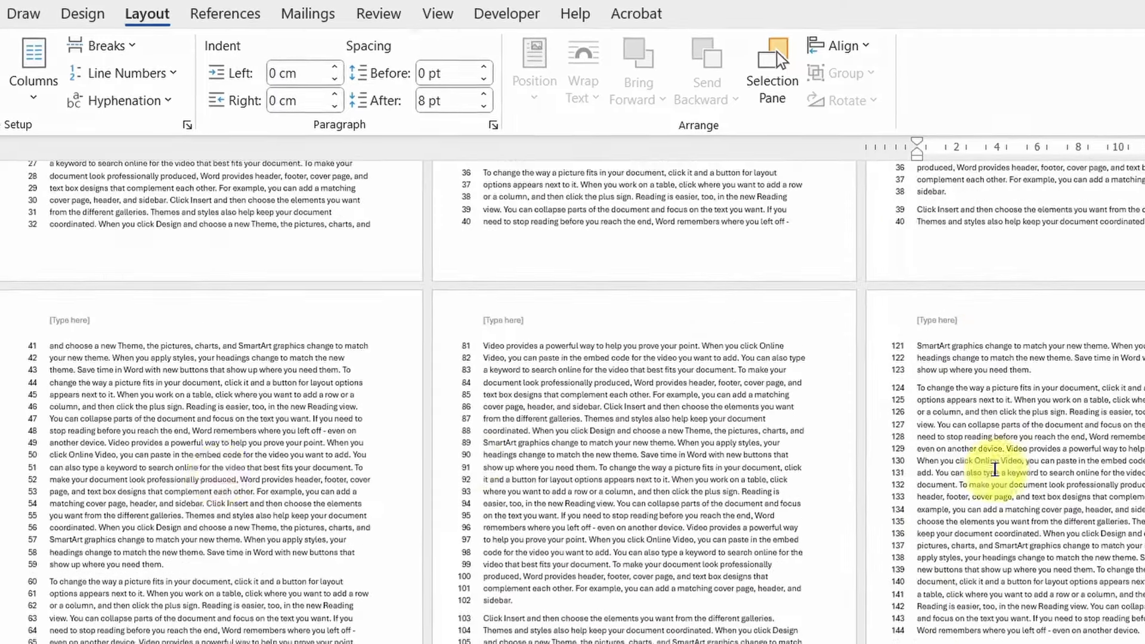
{"action": "scroll", "coordinate": [295, 363], "scroll_direction": "down", "scroll_amount": 3}
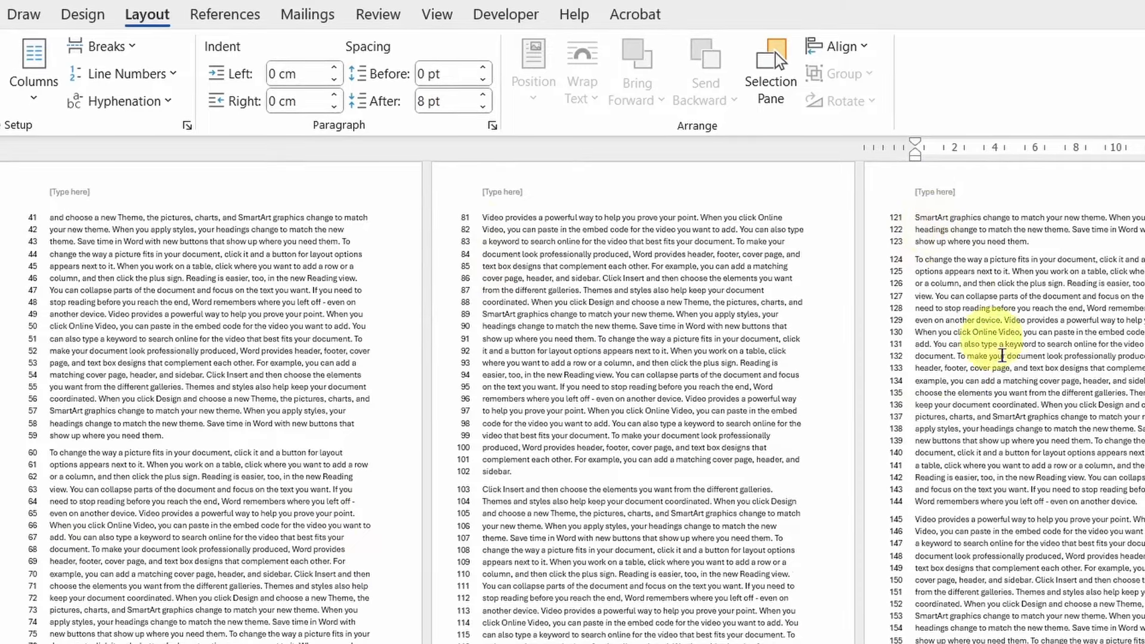
{"action": "scroll", "coordinate": [1002, 358], "scroll_direction": "down", "scroll_amount": 3}
{"action": "scroll", "coordinate": [1018, 385], "scroll_direction": "down", "scroll_amount": 7}
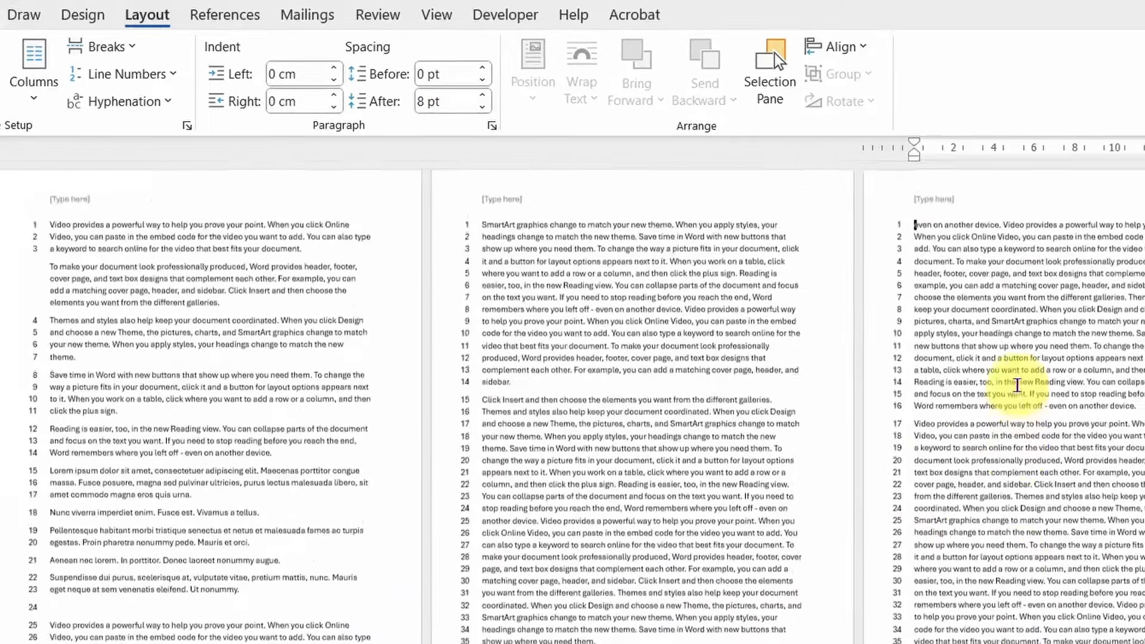
Set the line numbering of the section before the break to Restart Each Section and check the numbering across the following pages.
{"action": "left_click", "coordinate": [126, 75]}
{"action": "left_click", "coordinate": [131, 167]}
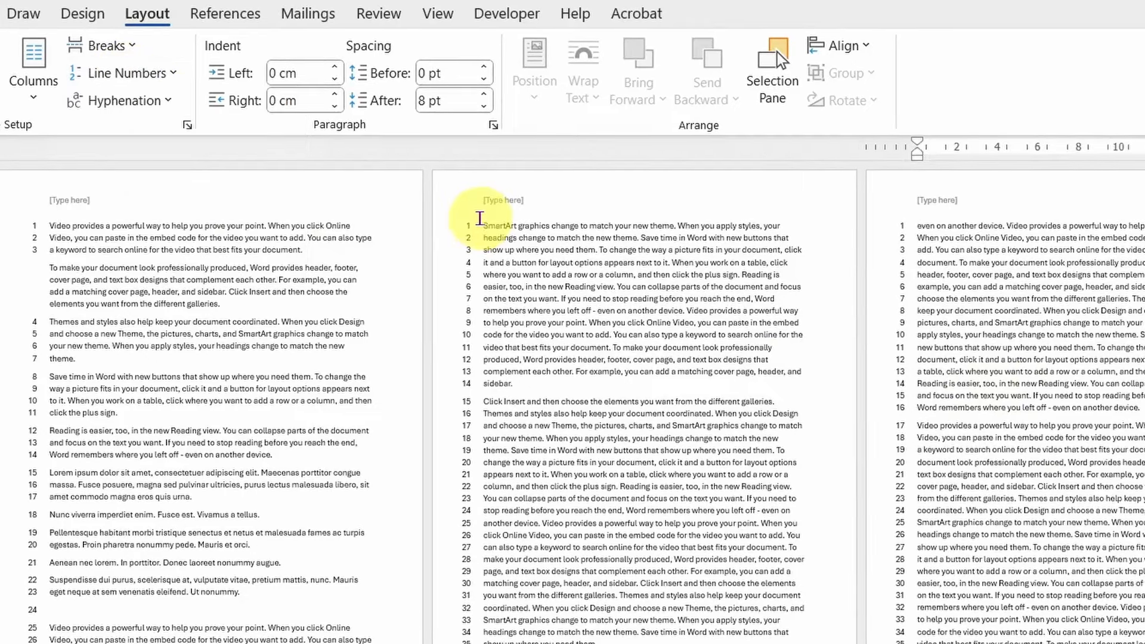
{"action": "left_click", "coordinate": [463, 204]}
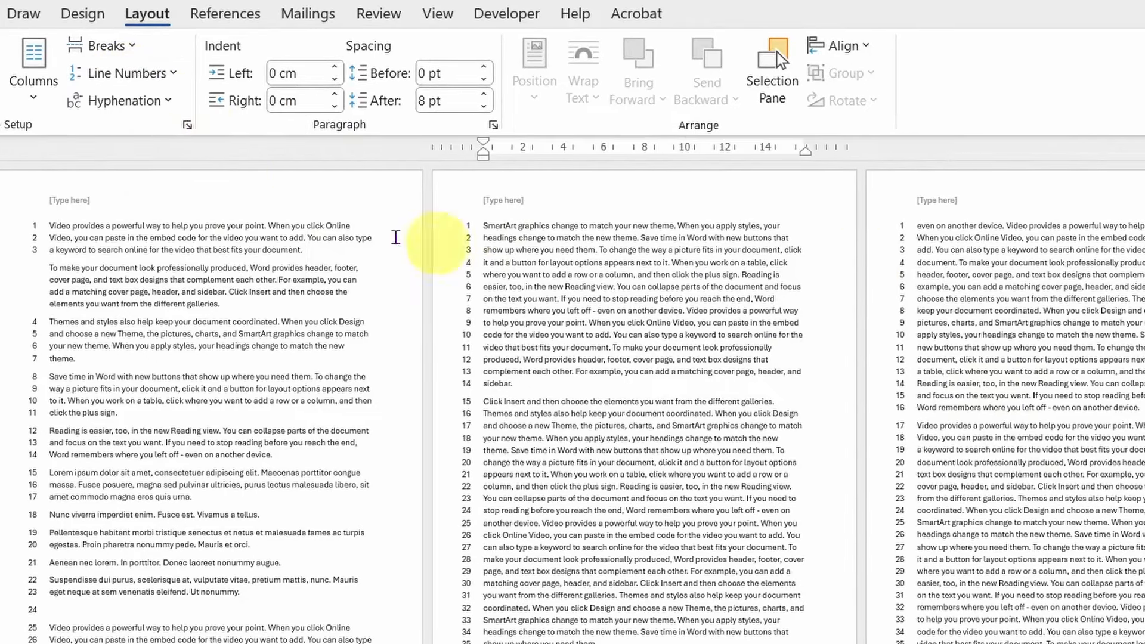
{"action": "left_click", "coordinate": [125, 73]}
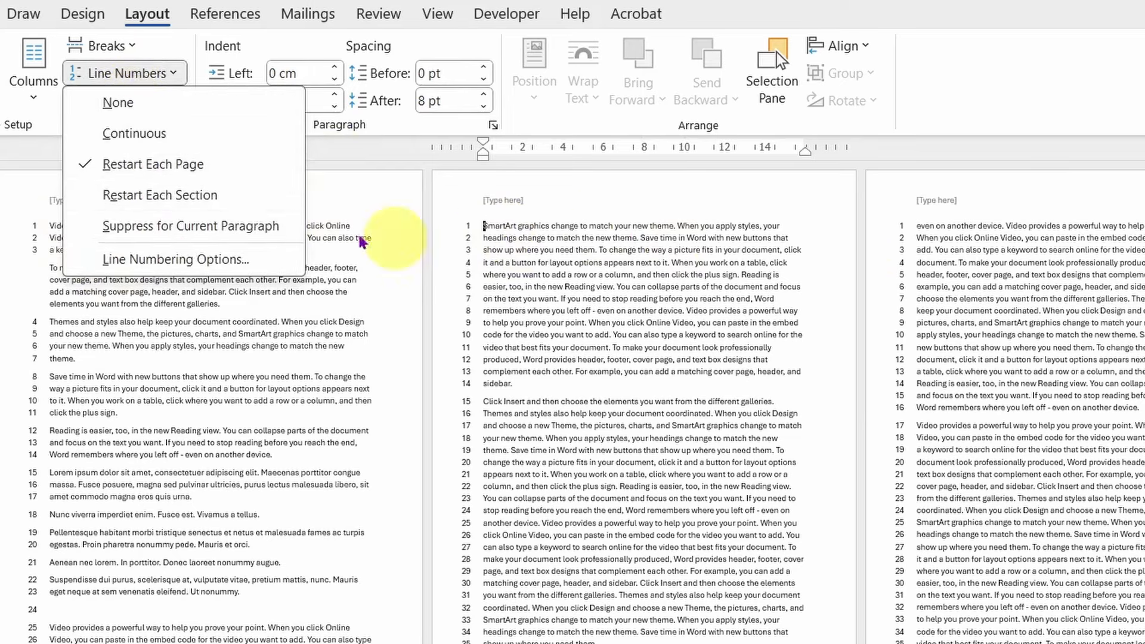
{"action": "left_click", "coordinate": [133, 196]}
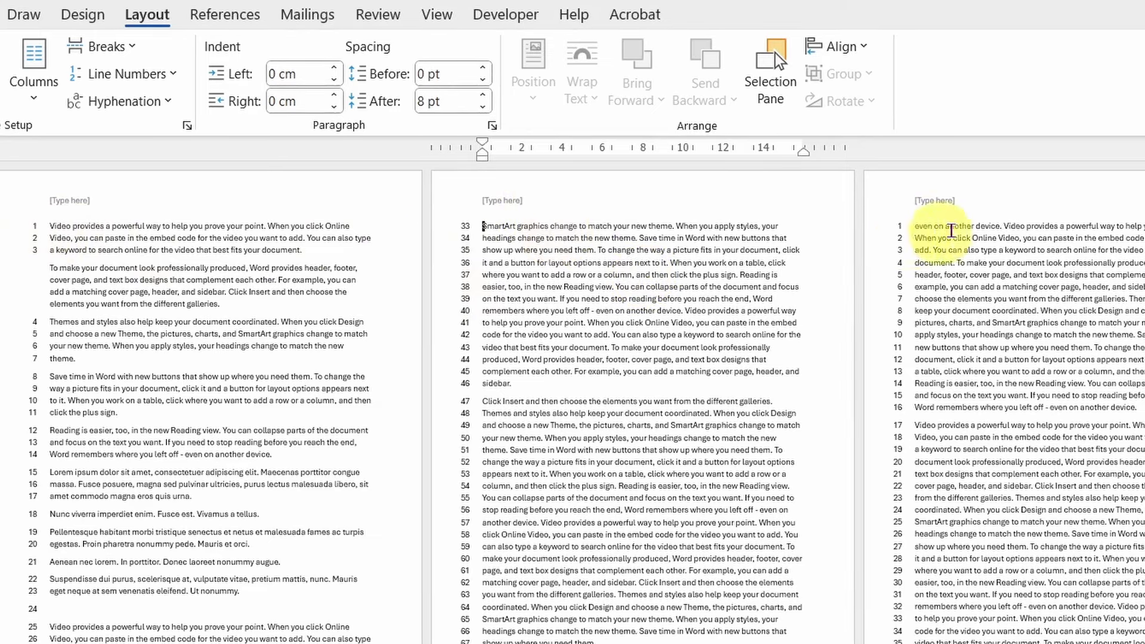
{"action": "left_click", "coordinate": [959, 248]}
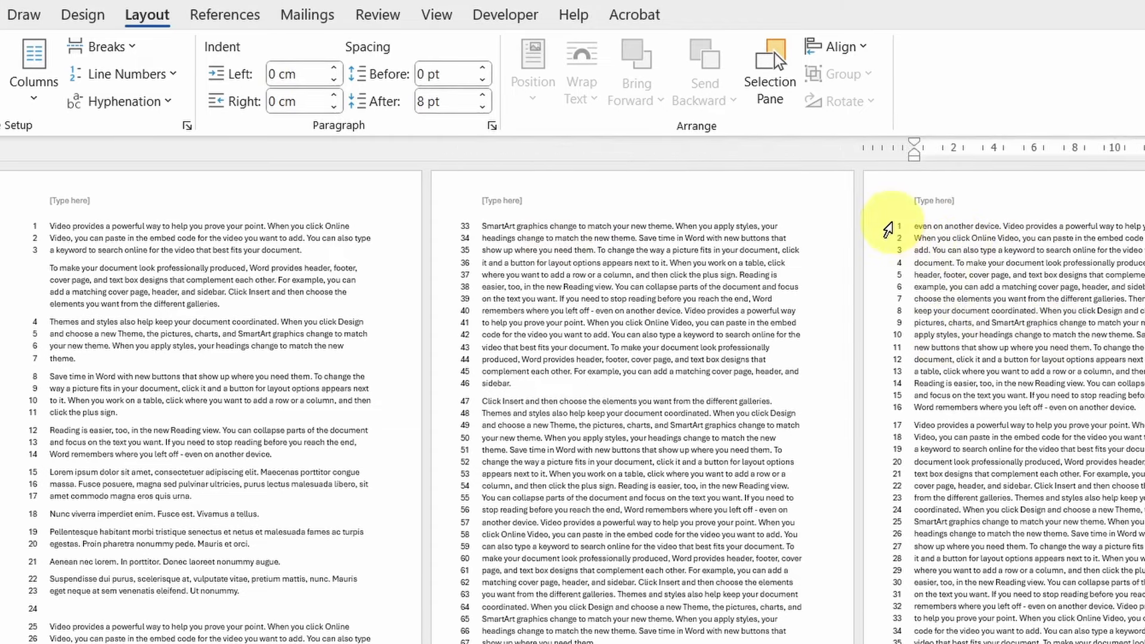
{"action": "scroll", "coordinate": [909, 228], "scroll_direction": "down", "scroll_amount": 6}
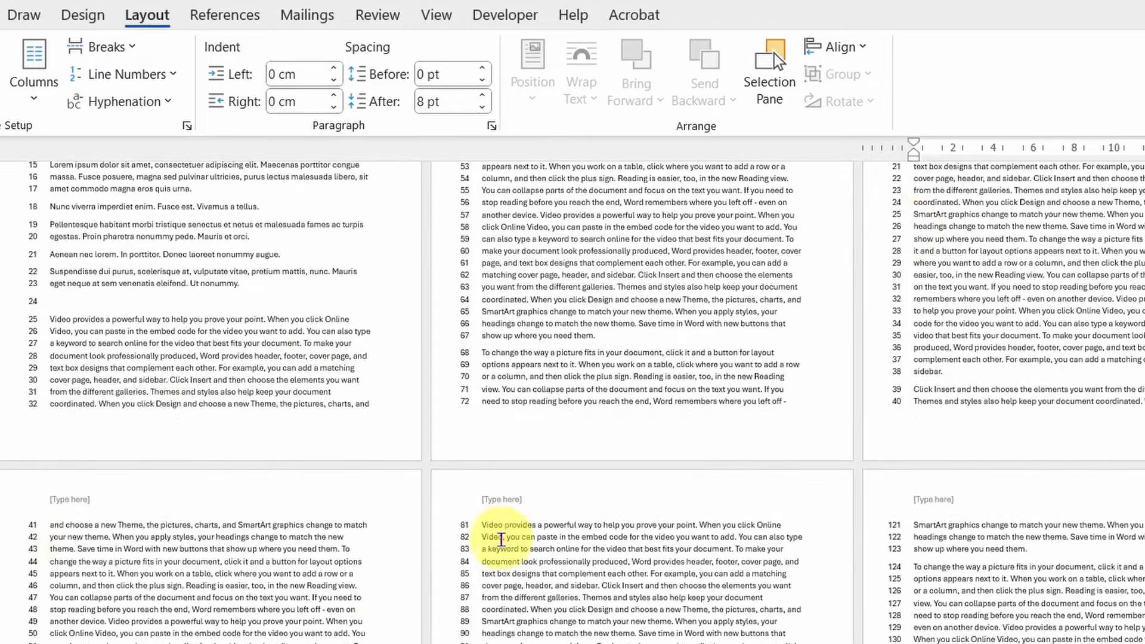
{"action": "scroll", "coordinate": [590, 532], "scroll_direction": "down", "scroll_amount": 3}
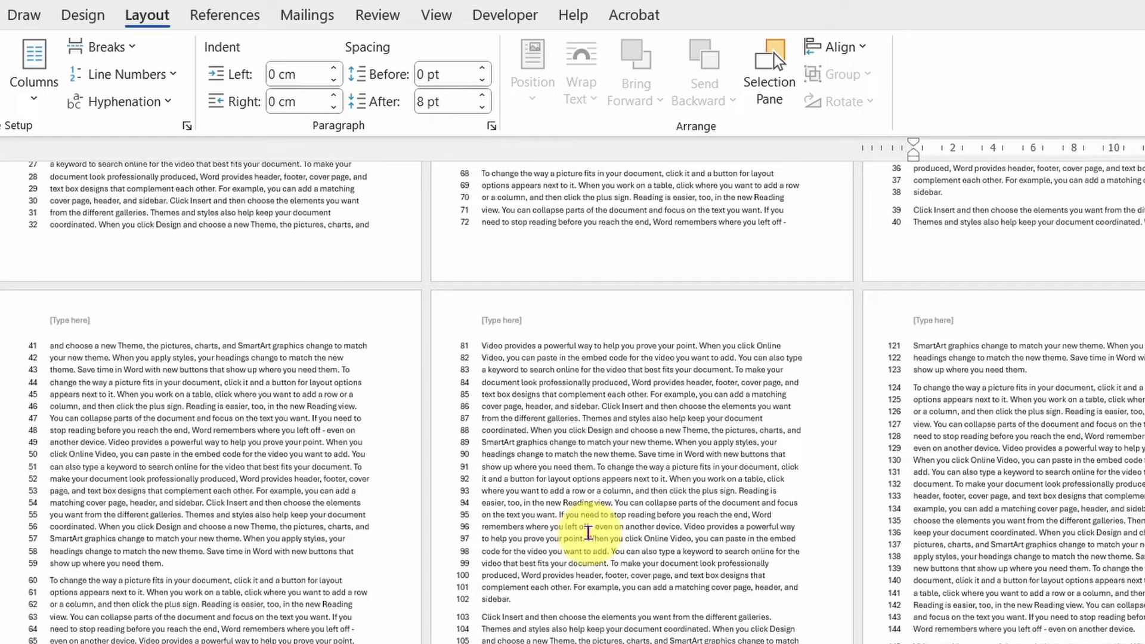
{"action": "scroll", "coordinate": [692, 511], "scroll_direction": "down", "scroll_amount": 15}
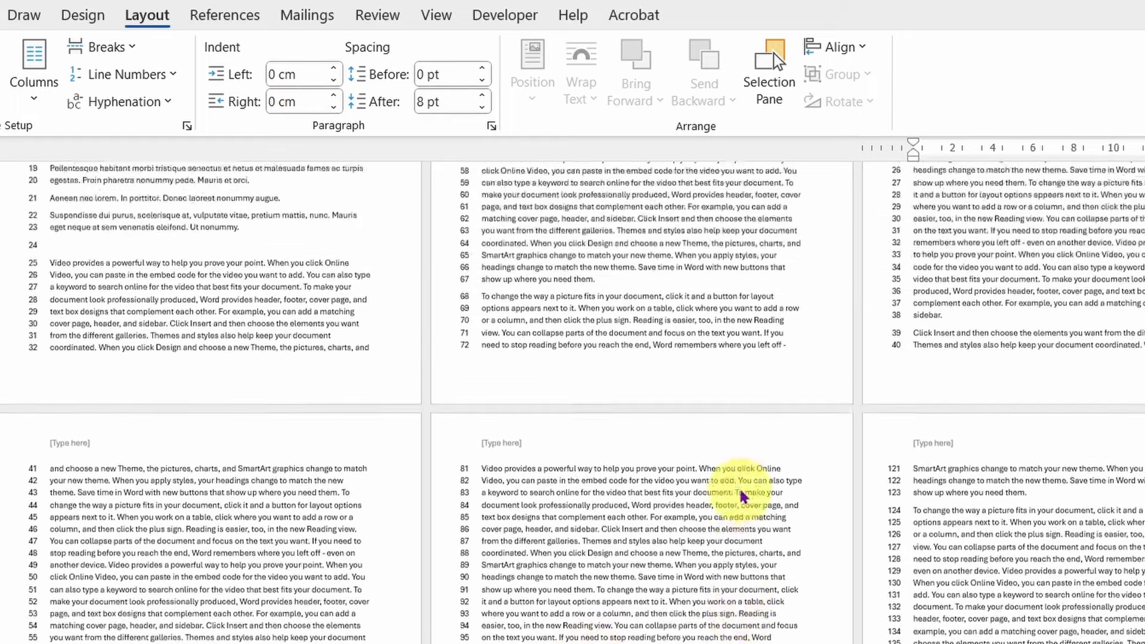
{"action": "scroll", "coordinate": [740, 488], "scroll_direction": "up", "scroll_amount": 1}
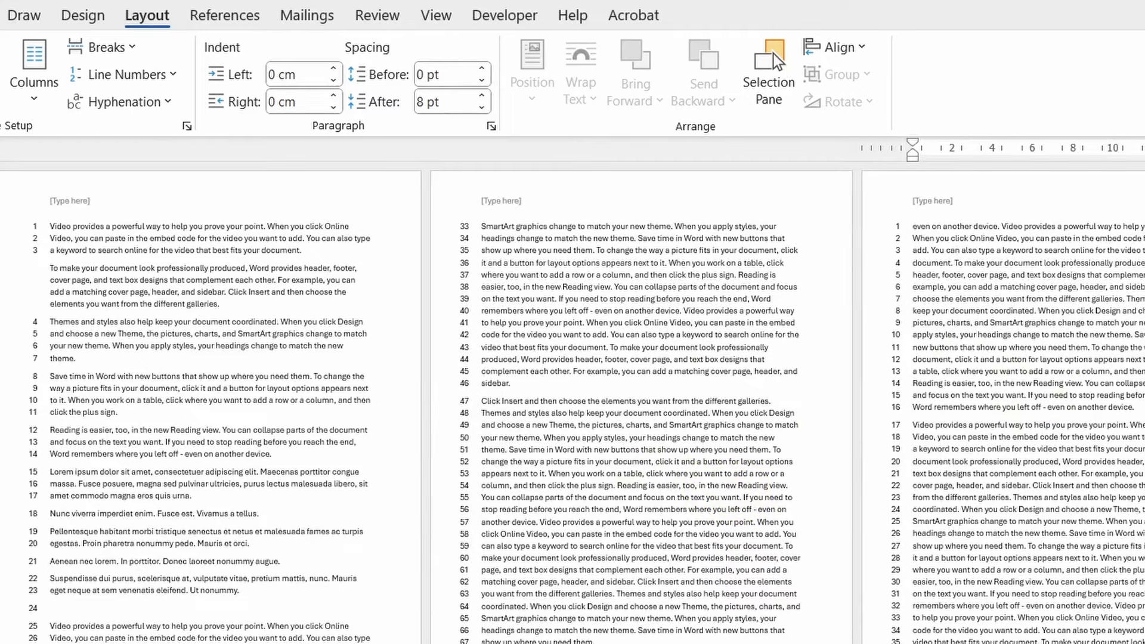
Display one page at a time and place the cursor in the unnumbered second paragraph of the first sample page.
{"action": "left_click", "coordinate": [435, 18]}
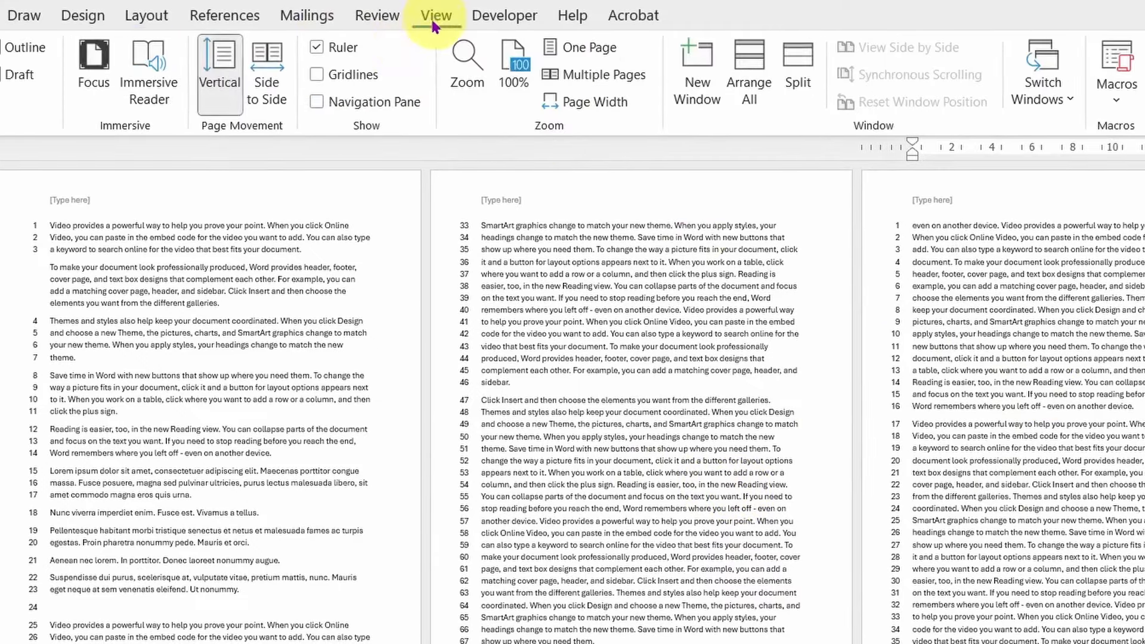
{"action": "left_click", "coordinate": [593, 46]}
{"action": "scroll", "coordinate": [642, 399], "scroll_direction": "up", "scroll_amount": 5}
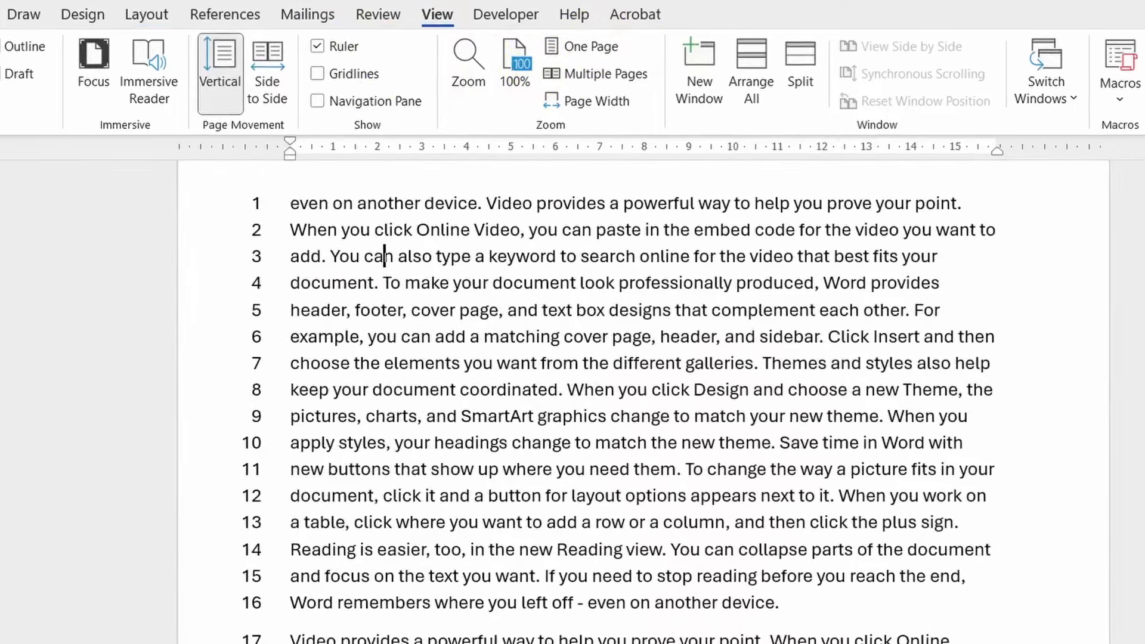
{"action": "scroll", "coordinate": [552, 322], "scroll_direction": "up", "scroll_amount": 4}
{"action": "scroll", "coordinate": [550, 358], "scroll_direction": "down", "scroll_amount": 1}
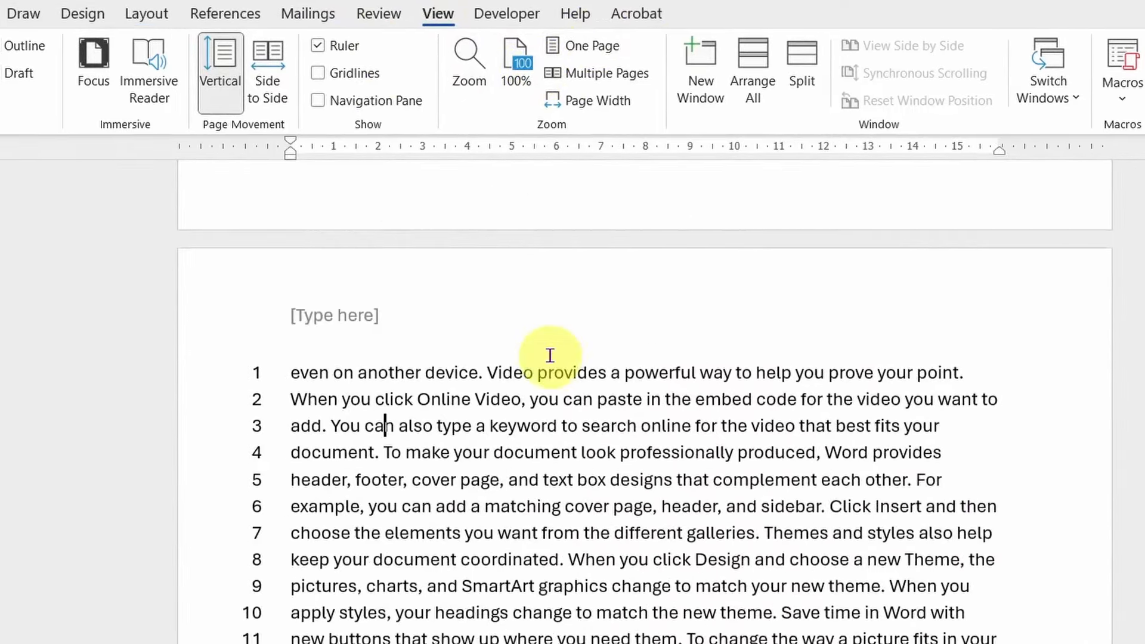
{"action": "scroll", "coordinate": [549, 357], "scroll_direction": "up", "scroll_amount": 3}
{"action": "scroll", "coordinate": [1091, 404], "scroll_direction": "up", "scroll_amount": 5}
{"action": "scroll", "coordinate": [854, 380], "scroll_direction": "down", "scroll_amount": 9}
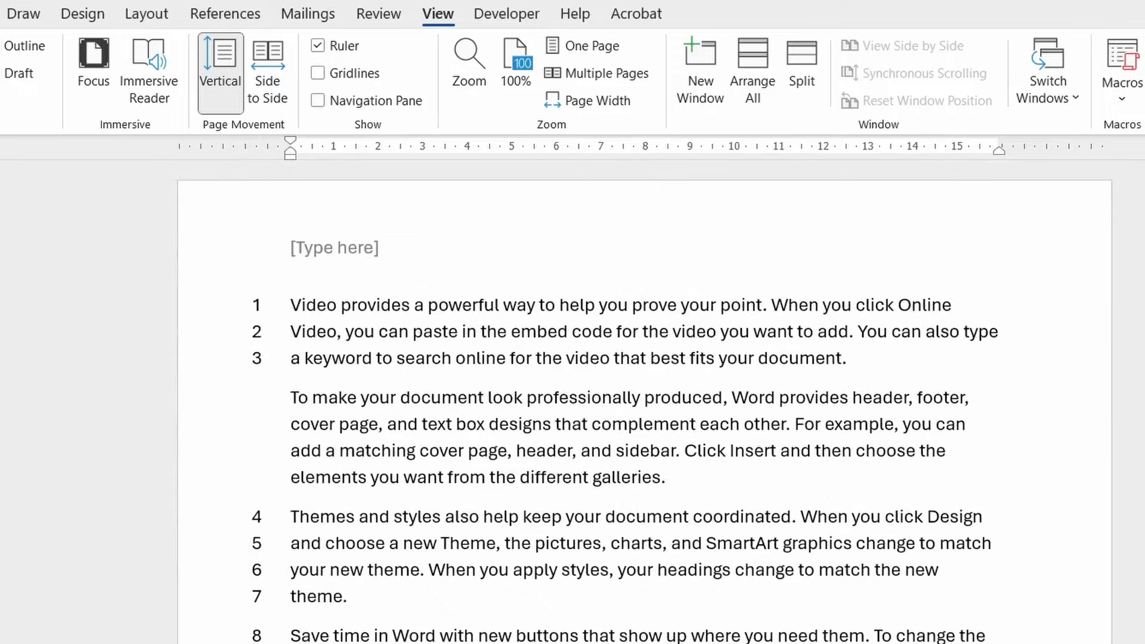
{"action": "left_click", "coordinate": [695, 411]}
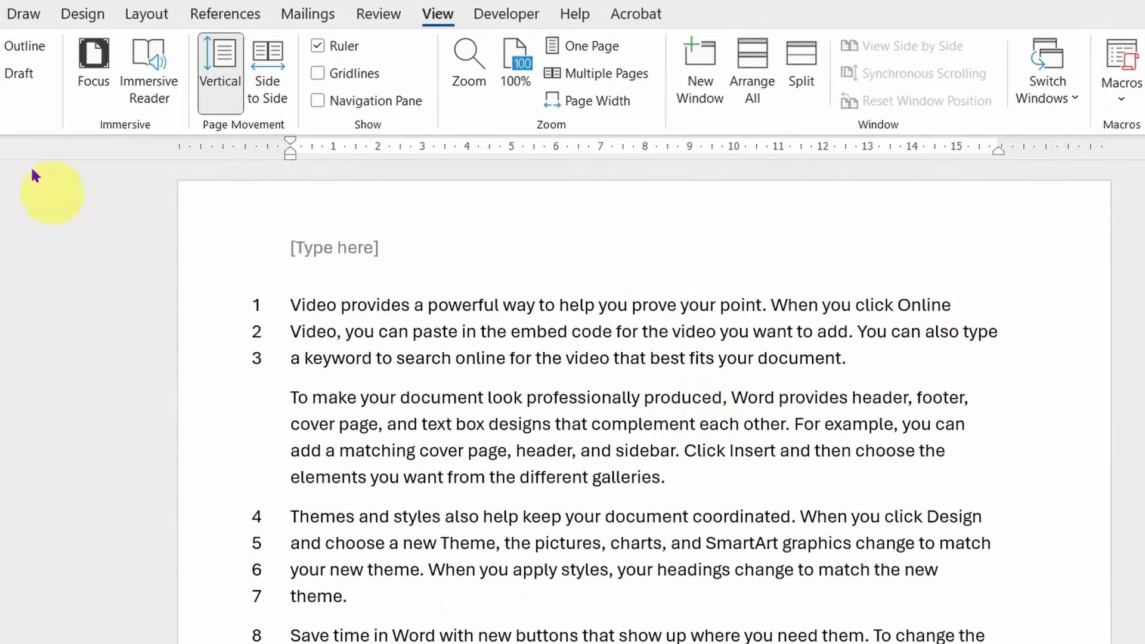
Set the document's hyphenation to Automatic.
{"action": "left_click", "coordinate": [0, 14]}
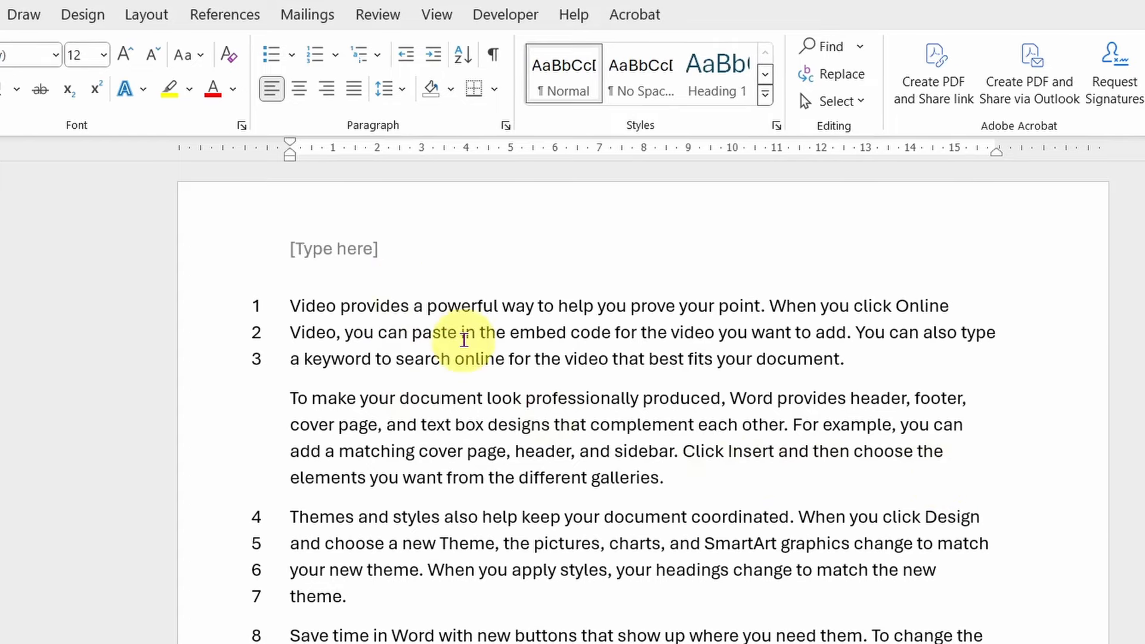
{"action": "left_click", "coordinate": [149, 16]}
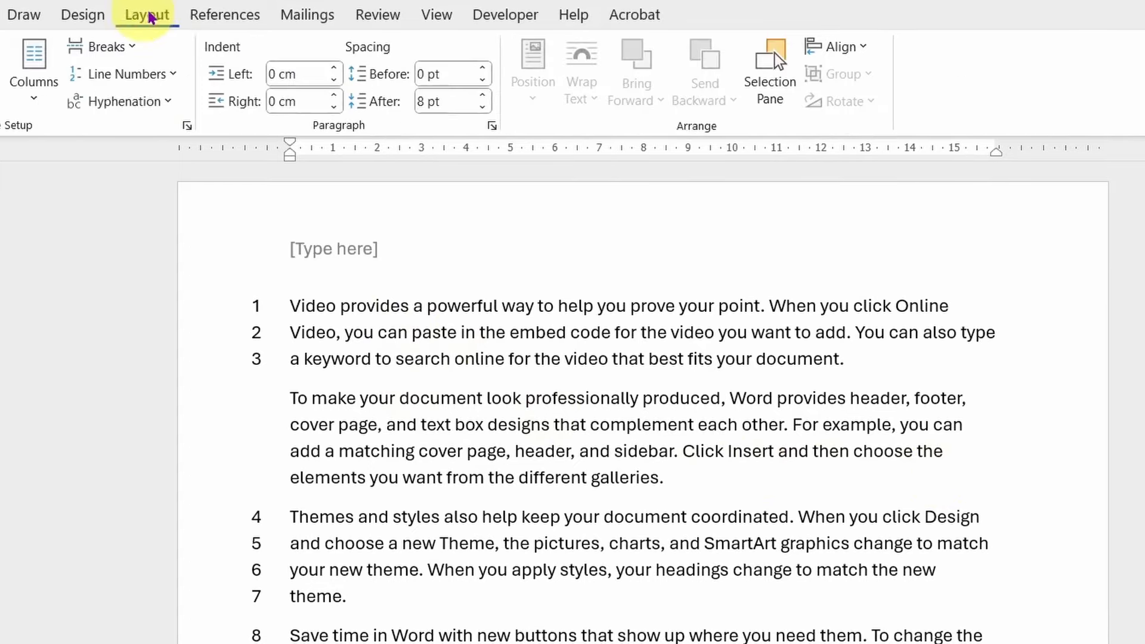
{"action": "left_click", "coordinate": [147, 102]}
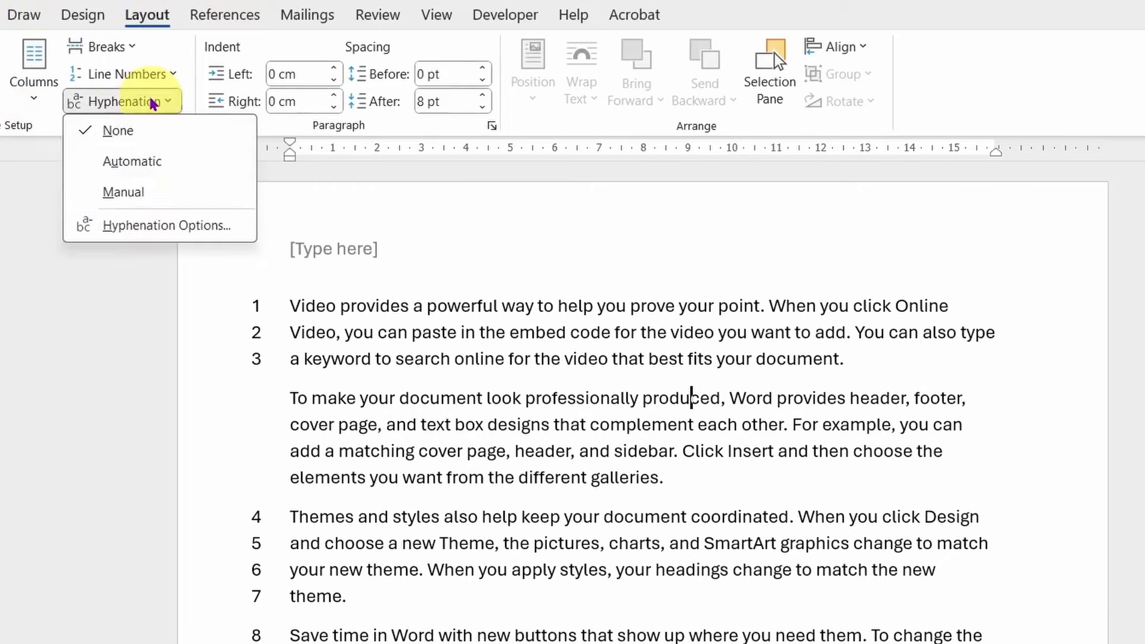
{"action": "left_click", "coordinate": [161, 164]}
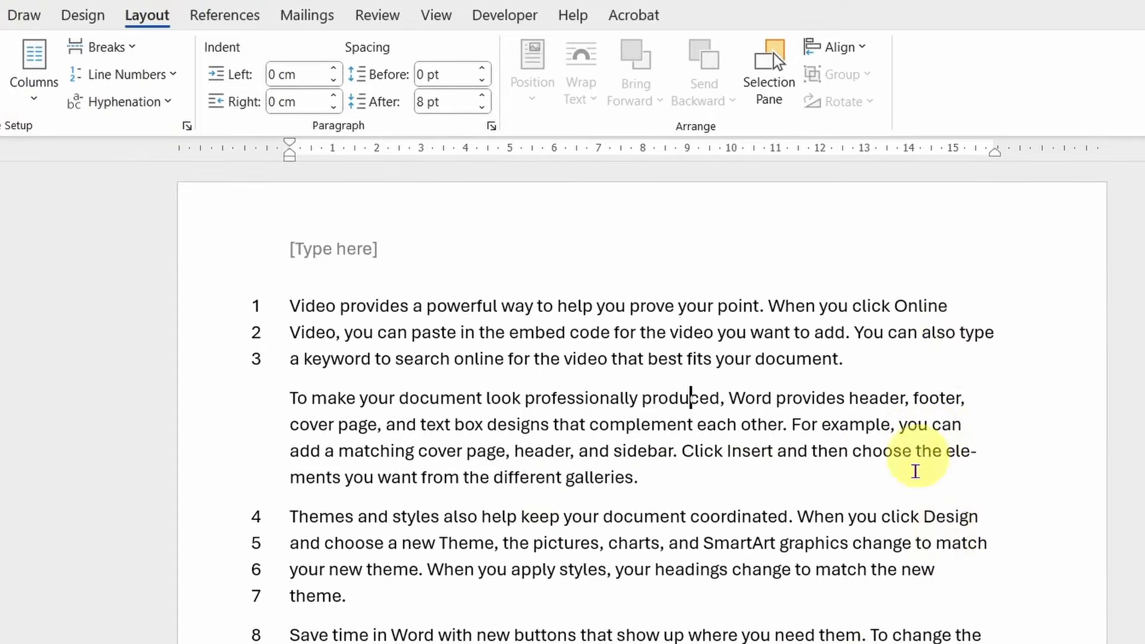
Make the hyphenated word "elements" in the unnumbered second paragraph bold and deselect it.
{"action": "scroll", "coordinate": [961, 513], "scroll_direction": "down", "scroll_amount": 2}
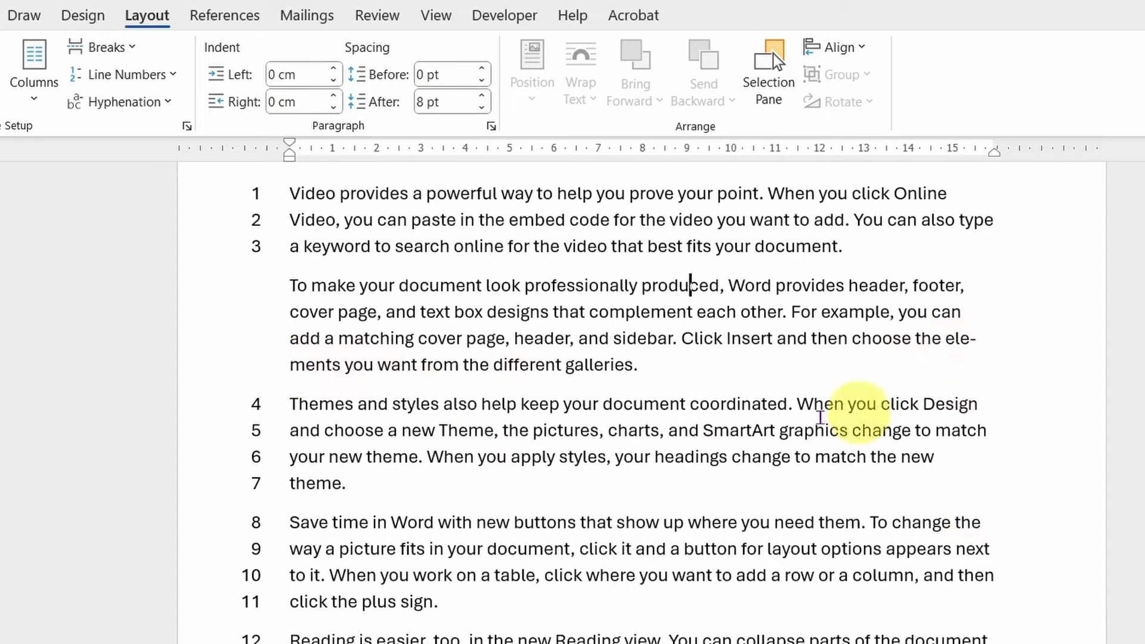
{"action": "left_click_drag", "start_coordinate": [947, 334], "coordinate": [304, 346]}
{"action": "key", "text": "ctrl+b"}
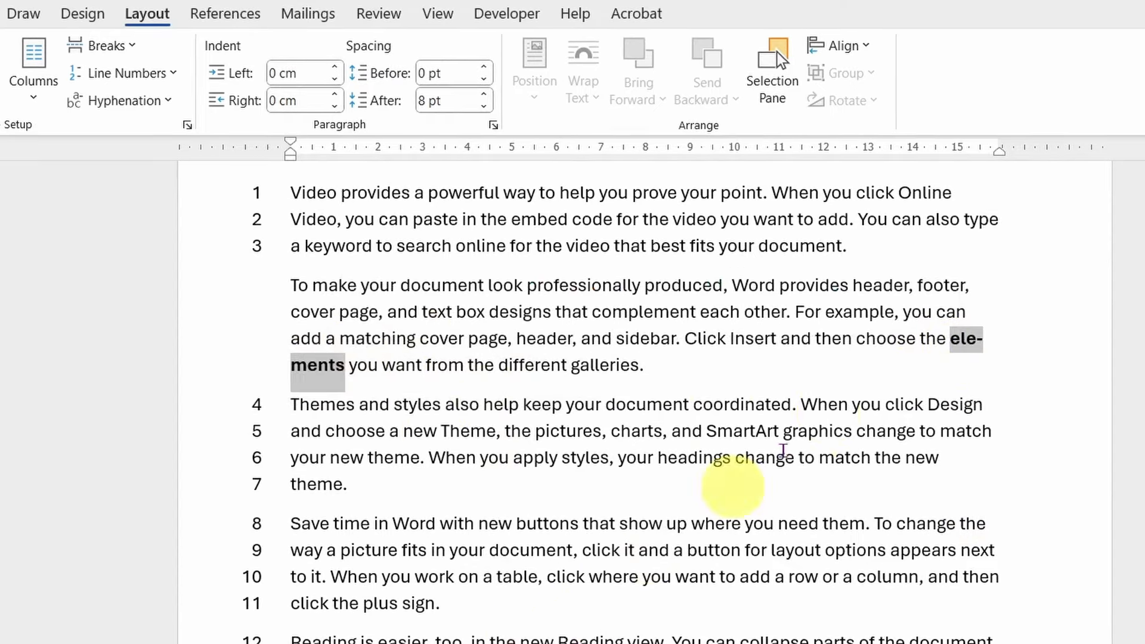
{"action": "left_click", "coordinate": [912, 445]}
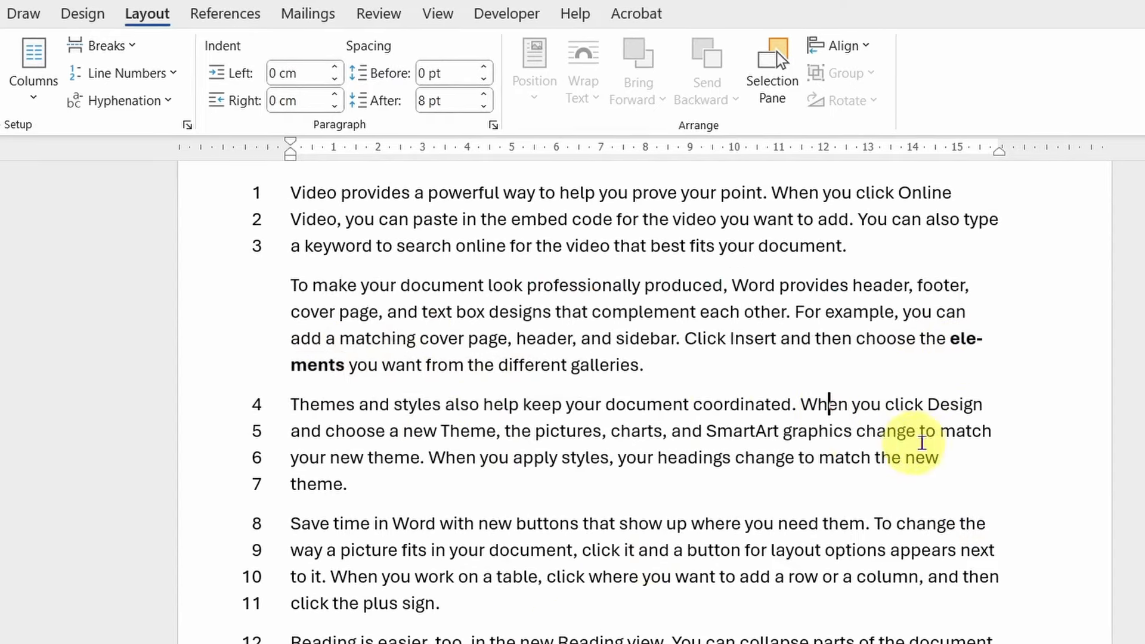